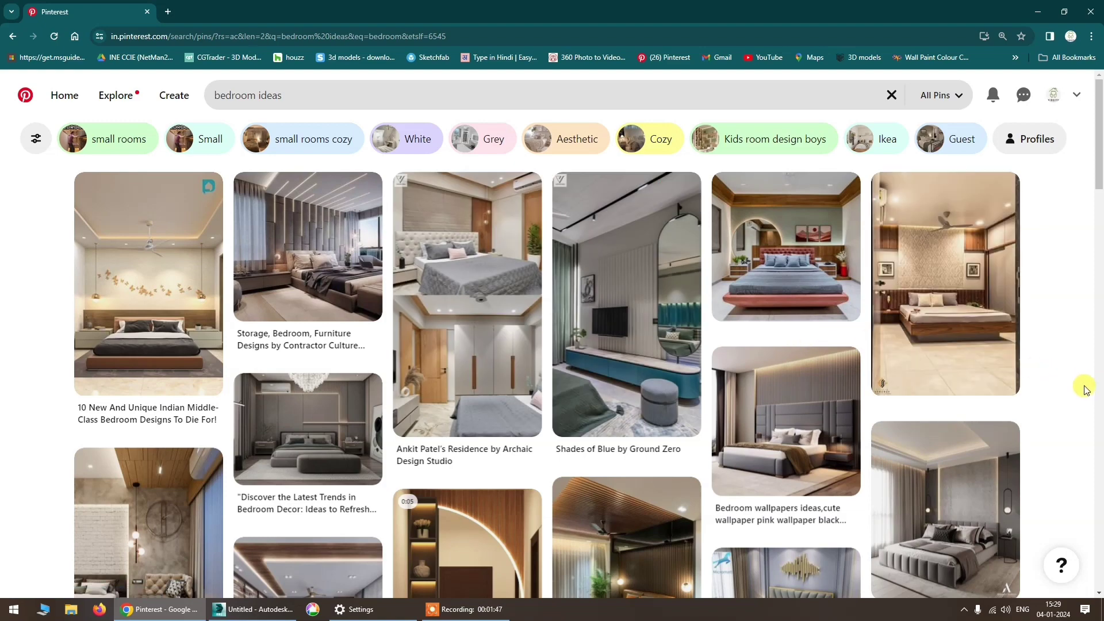
Browse the Pinterest search results for bedroom ideas and examine the bed, wall, wardrobe and ceiling designs for reference.
scroll(1085, 389, "down", 10)
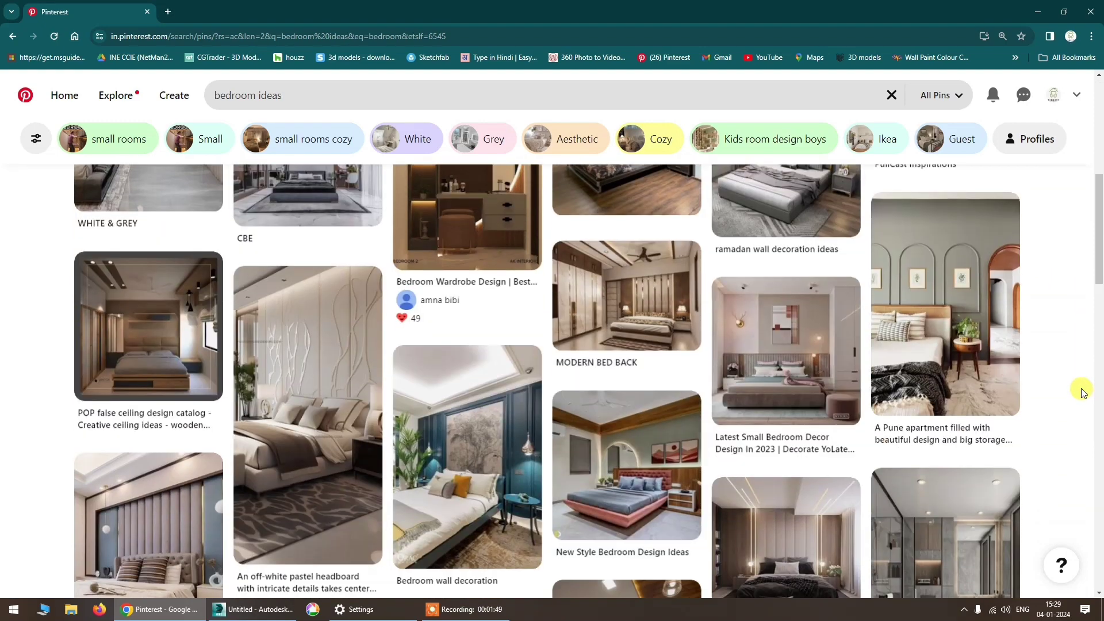
scroll(1083, 391, "down", 6)
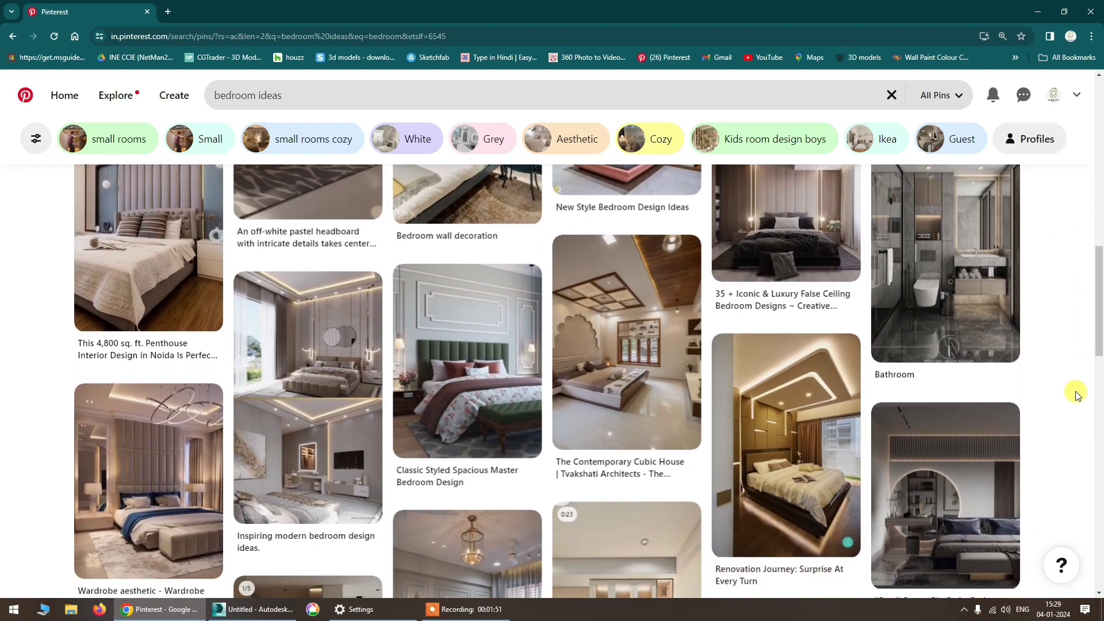
scroll(1076, 396, "down", 2)
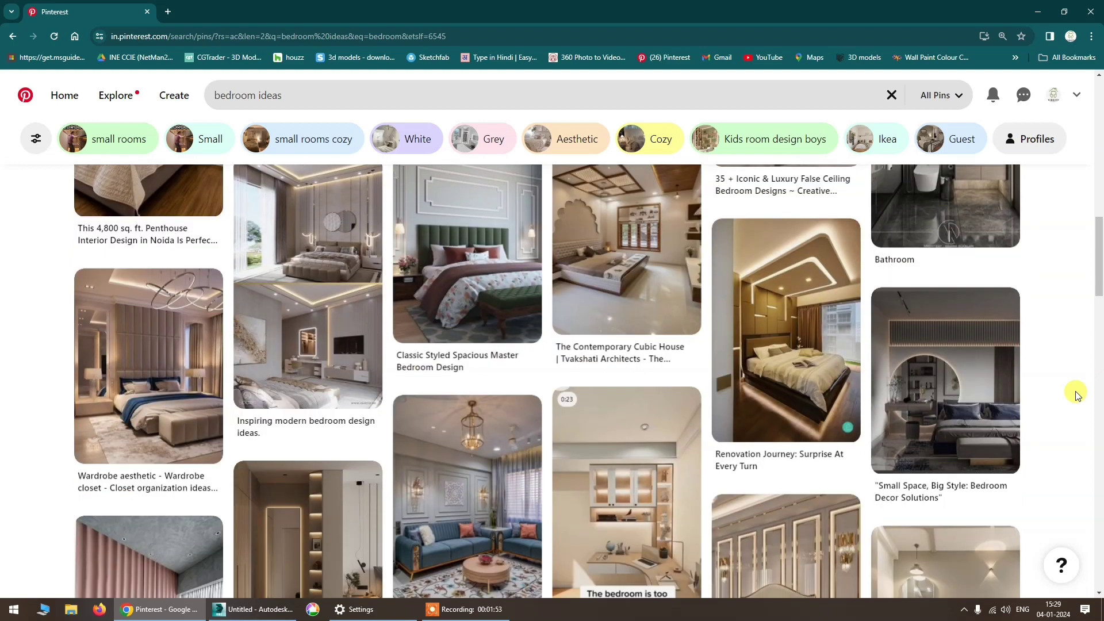
scroll(1077, 395, "down", 4)
scroll(1076, 396, "down", 4)
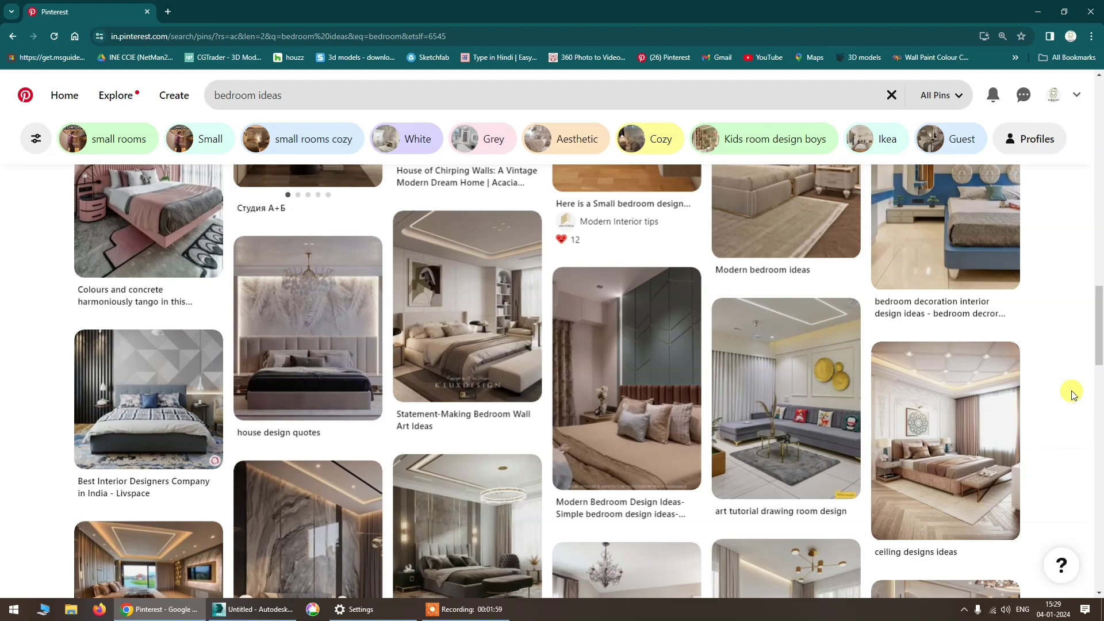
scroll(1072, 394, "down", 2)
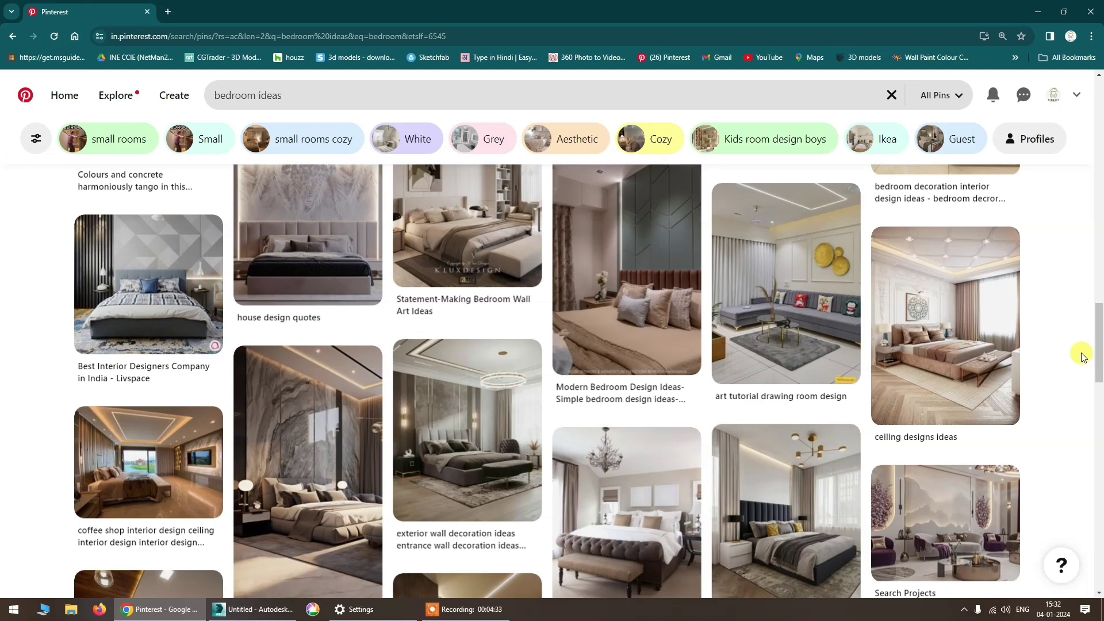
scroll(1083, 357, "down", 5)
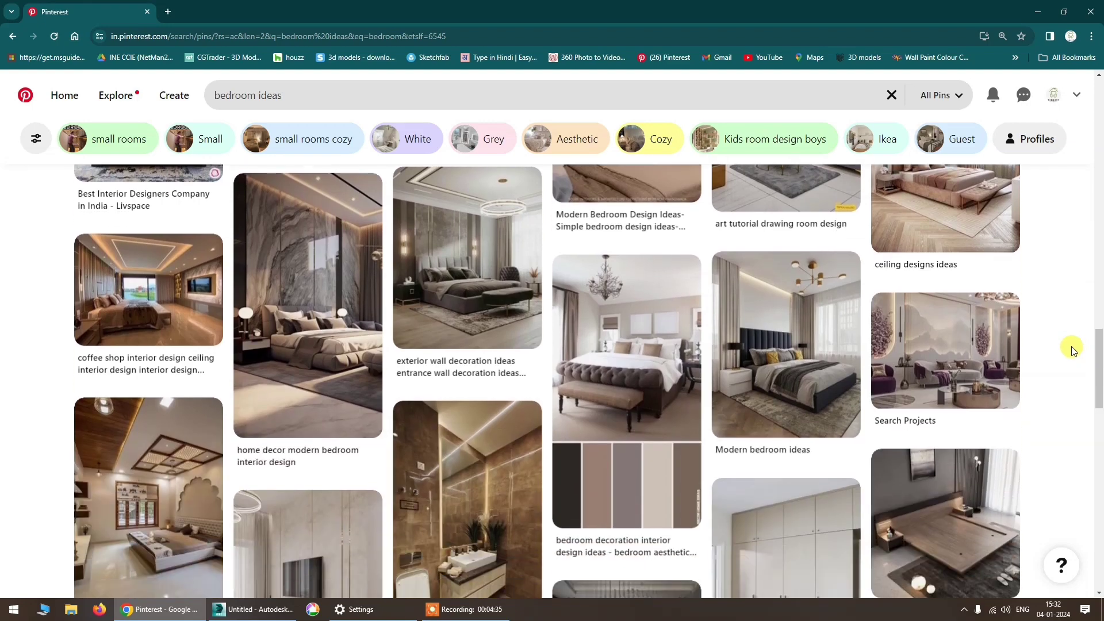
scroll(1073, 350, "down", 2)
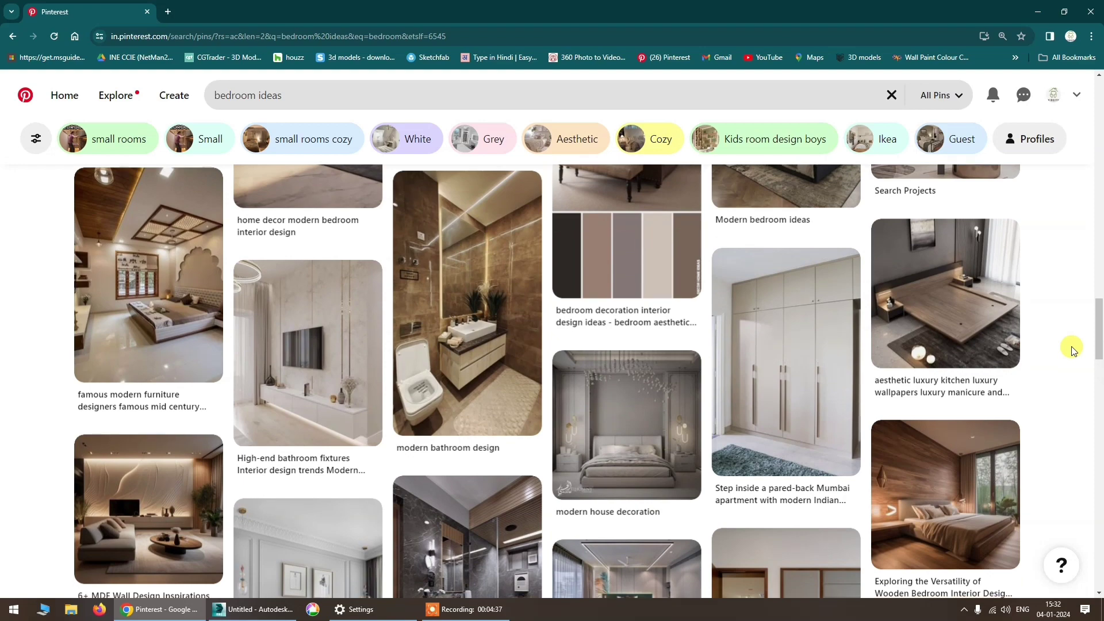
scroll(1072, 350, "down", 2)
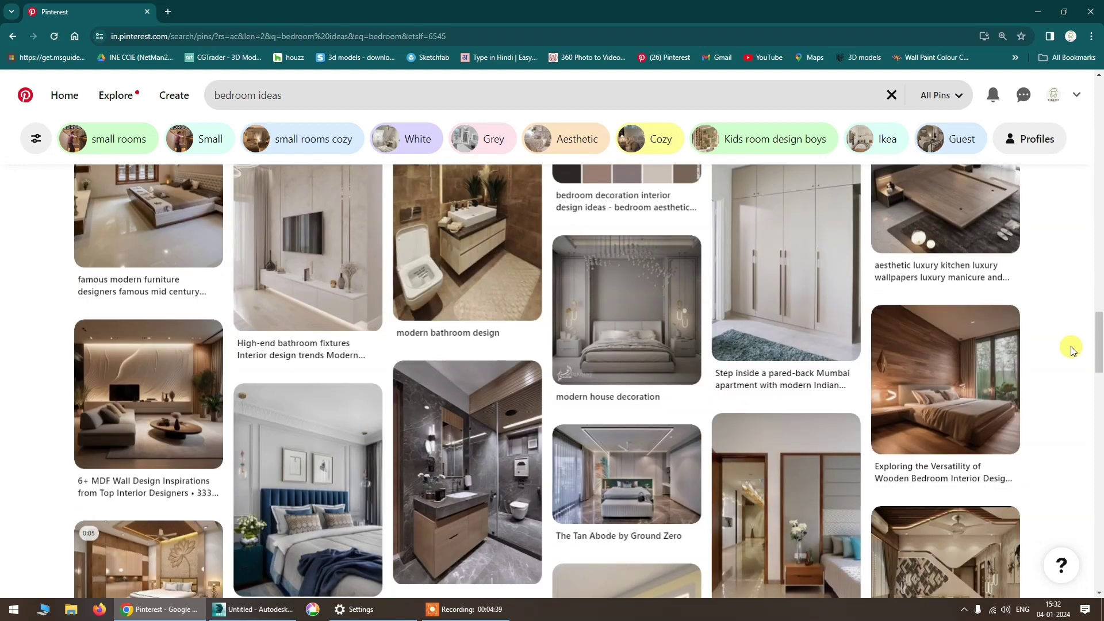
scroll(1073, 350, "down", 6)
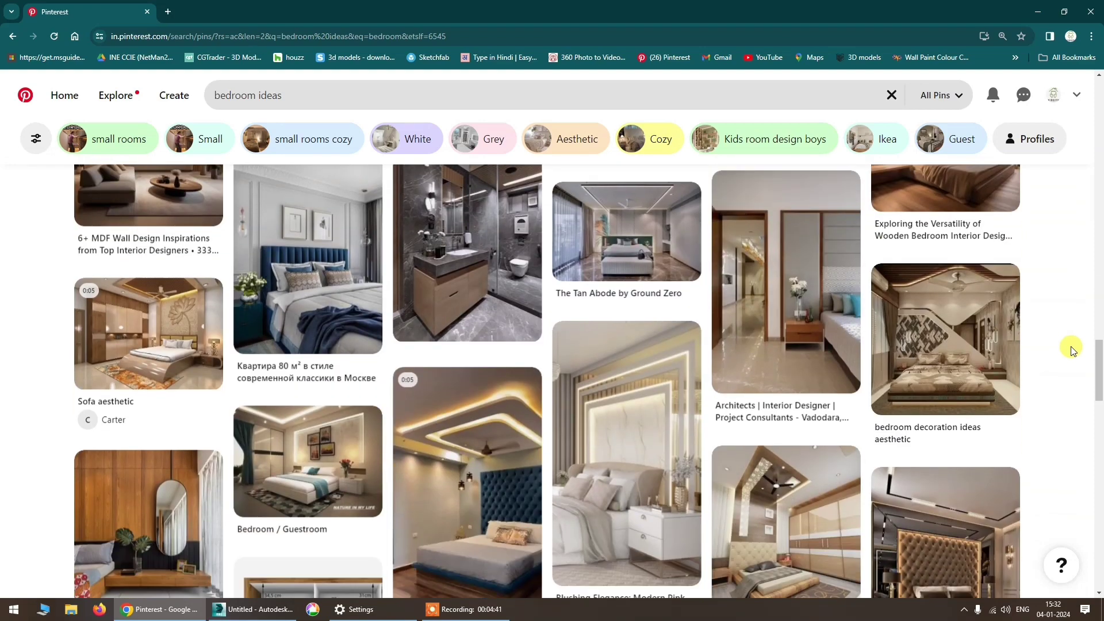
scroll(1072, 350, "down", 2)
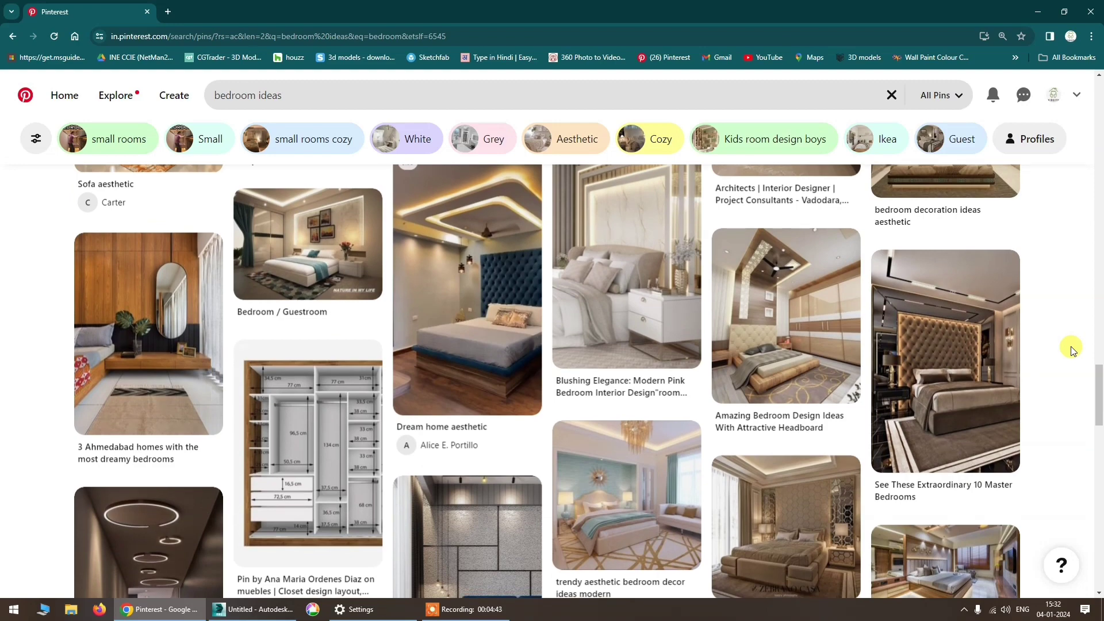
scroll(1072, 350, "down", 6)
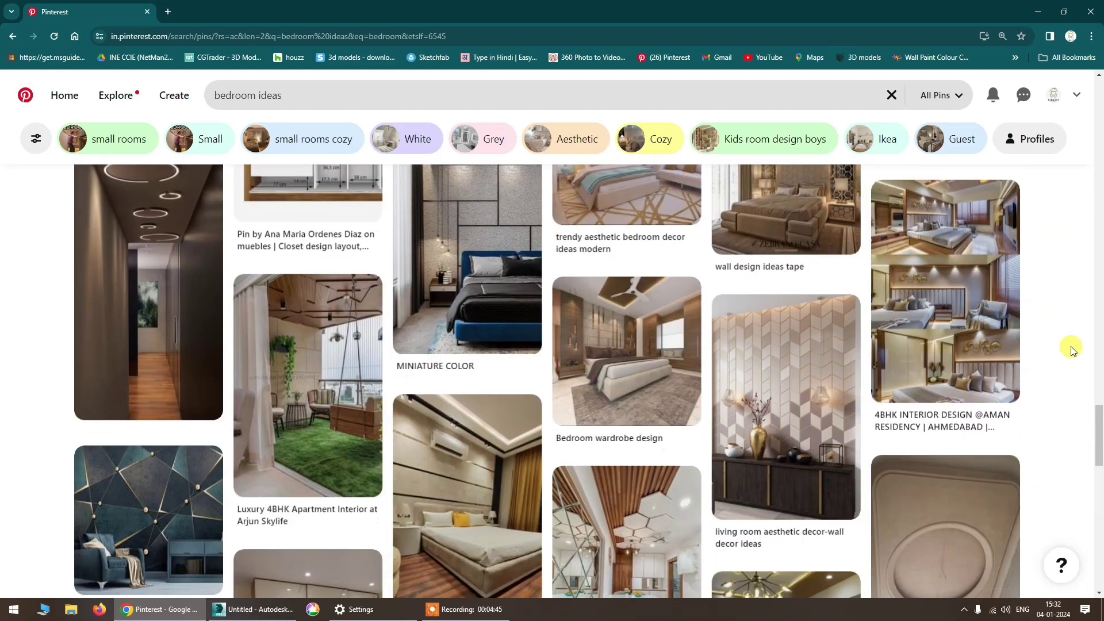
scroll(1072, 350, "down", 4)
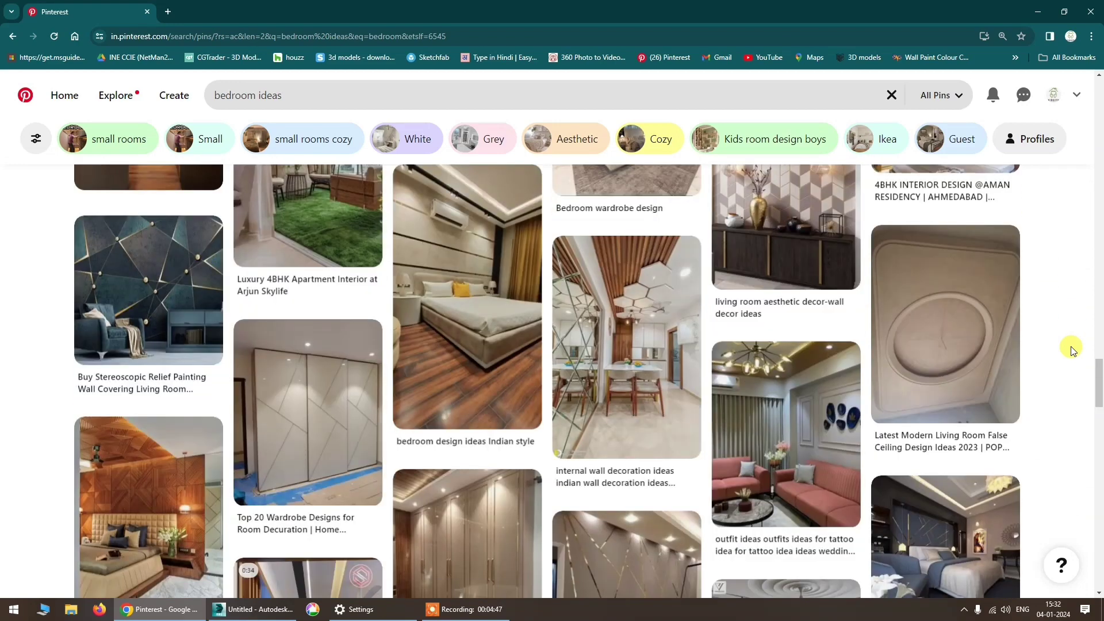
scroll(1072, 350, "down", 5)
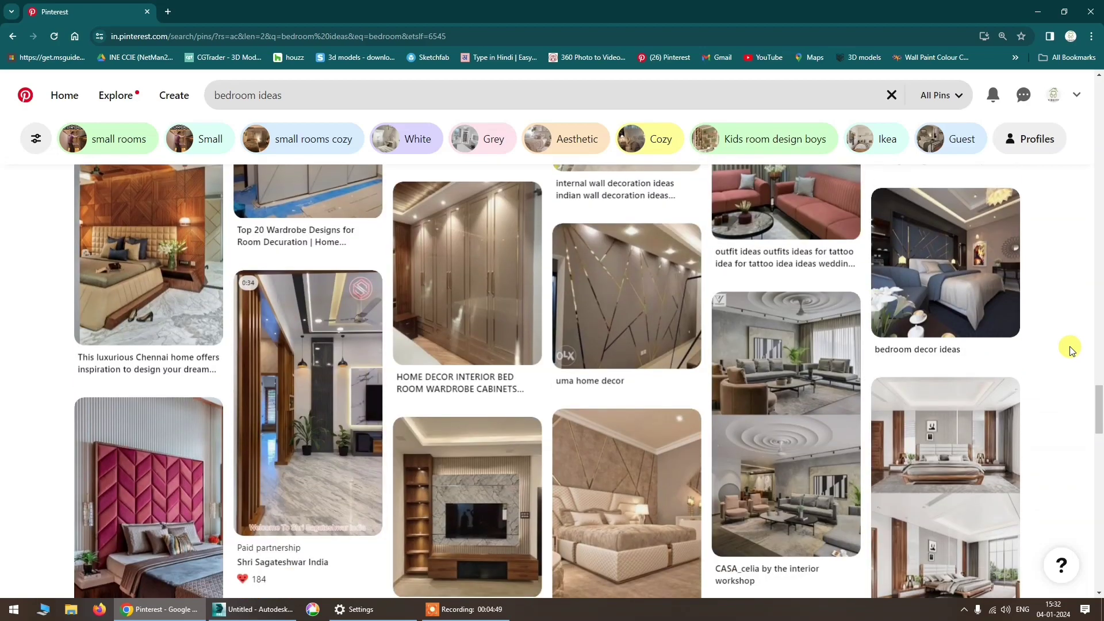
scroll(1073, 350, "down", 15)
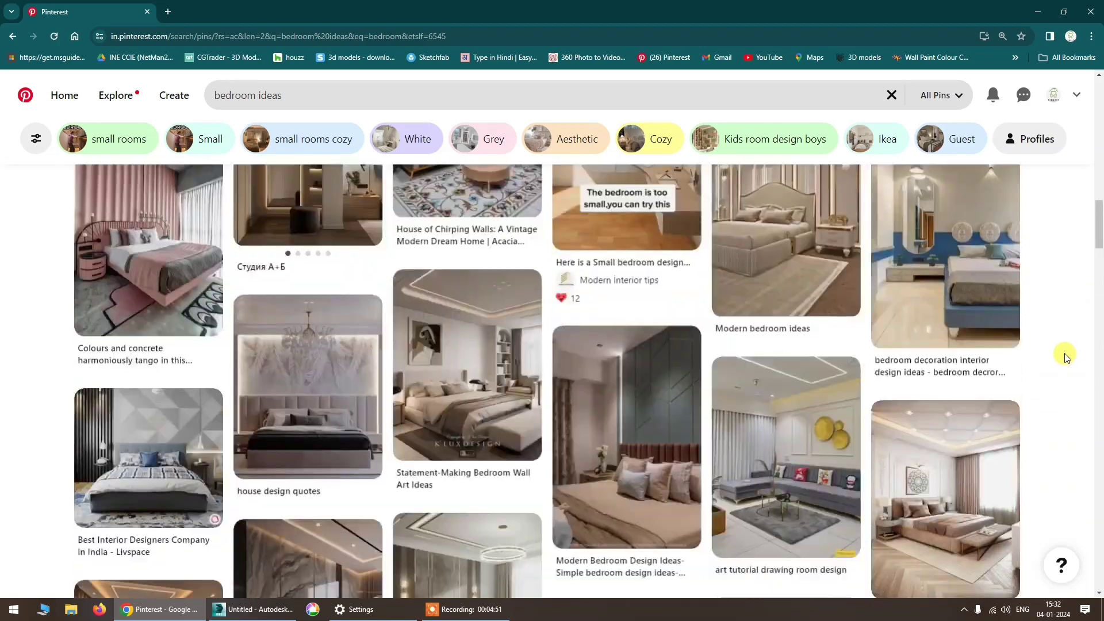
scroll(1065, 356, "up", 6)
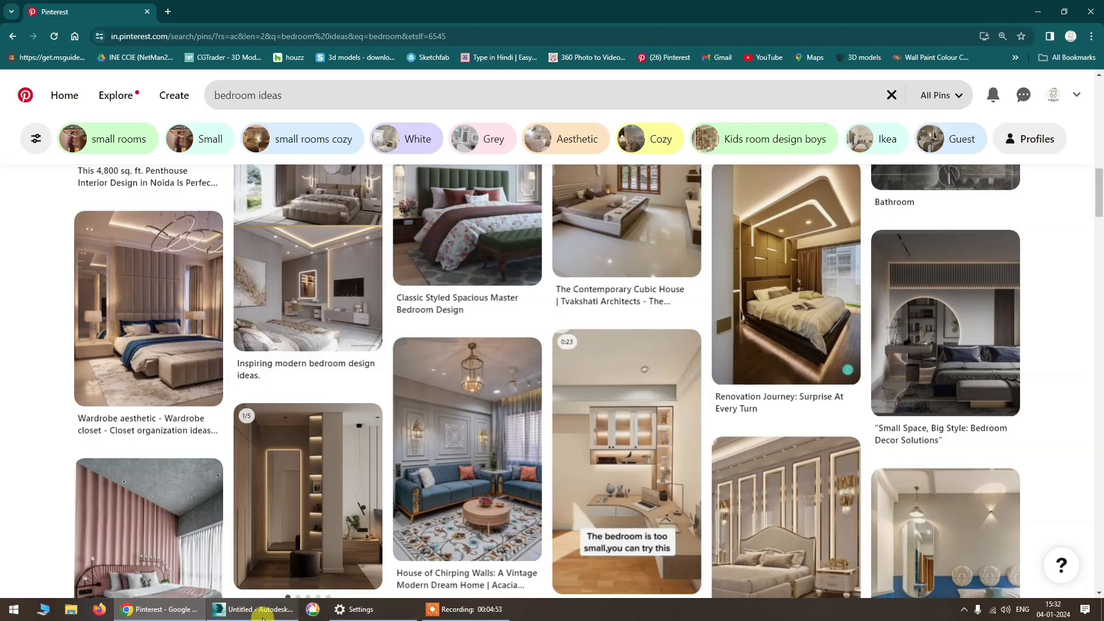
Switch to 3ds Max and set the display units to US Standard, Feet w/Fractional Inches, with 1/1 precision and inches as default.
left_click(262, 614)
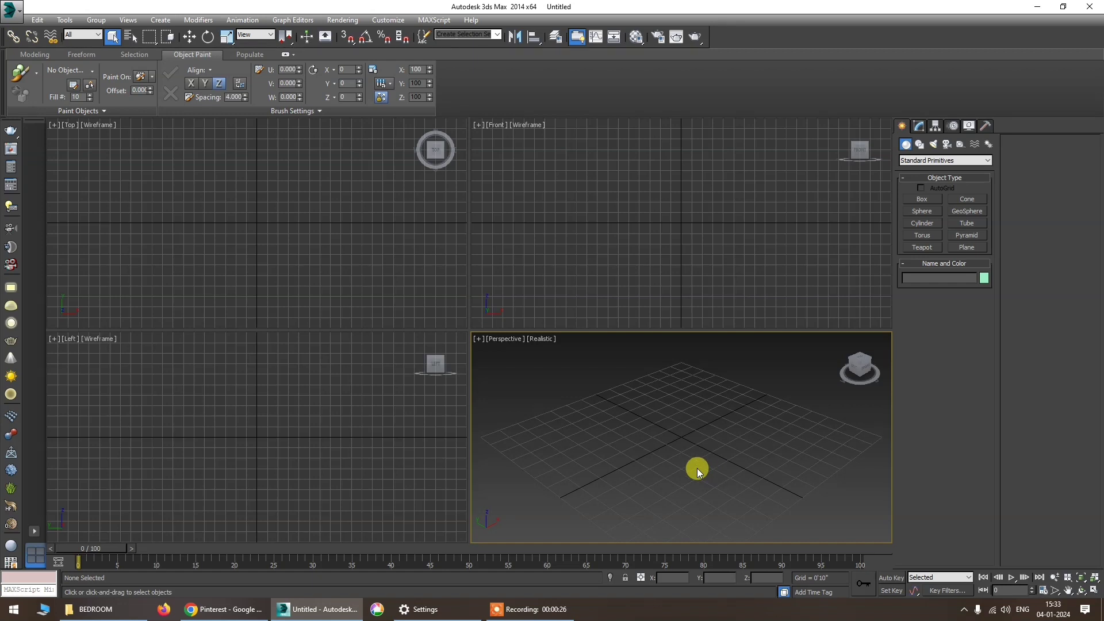
left_click(383, 22)
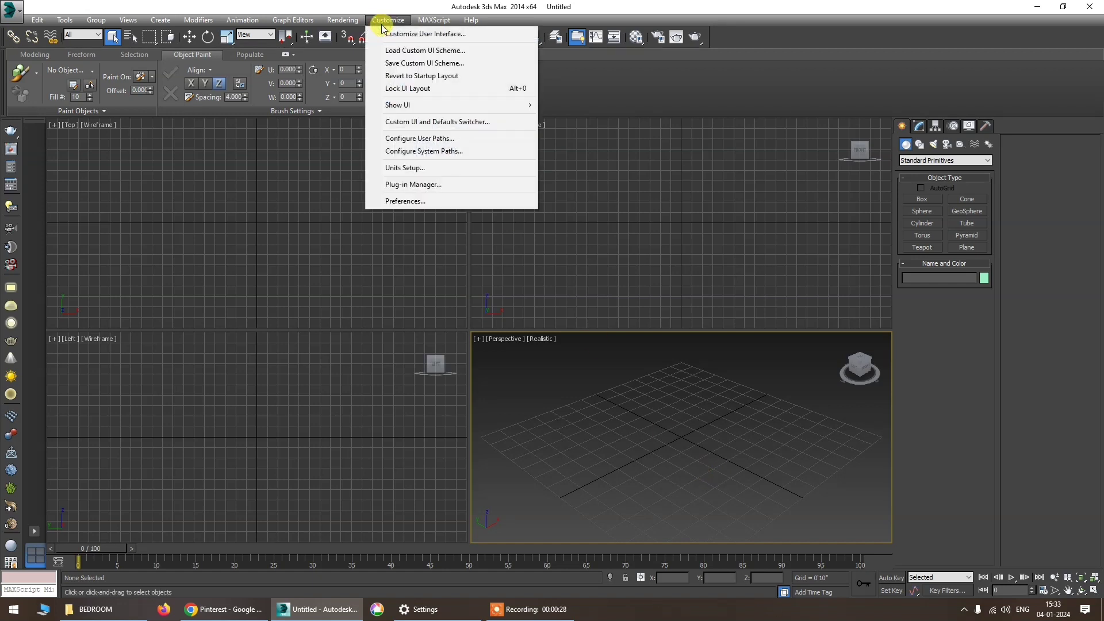
left_click(415, 167)
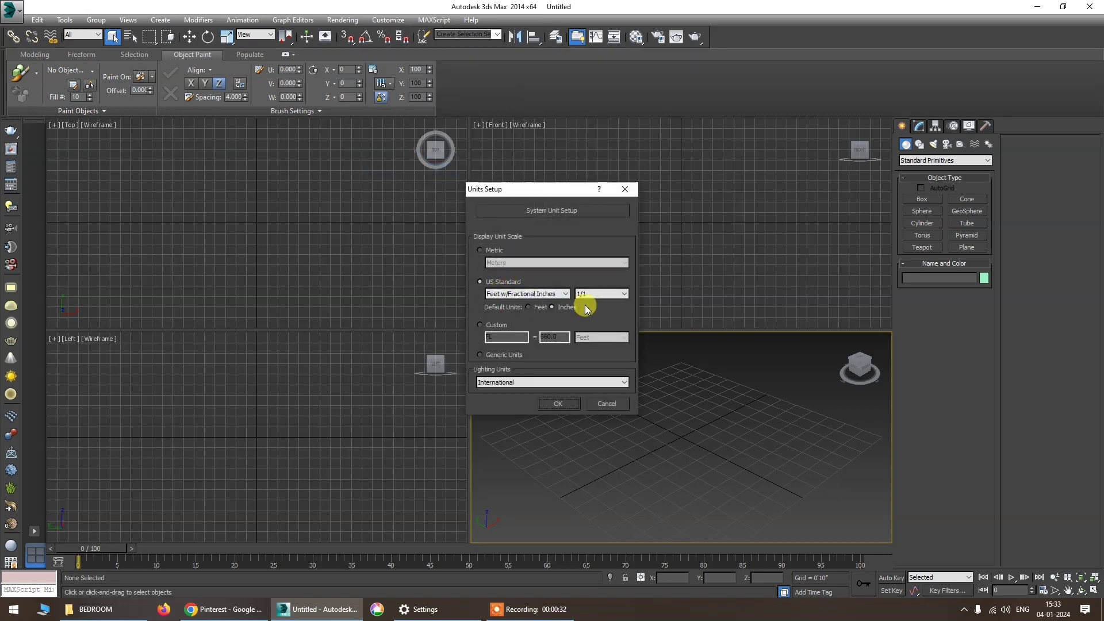
left_click(549, 294)
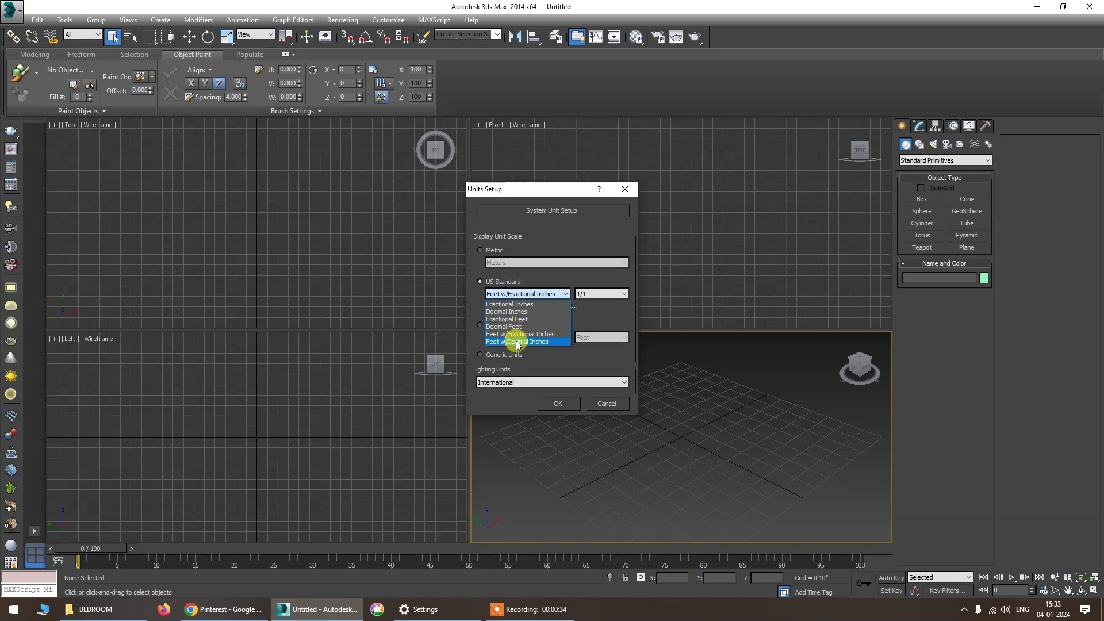
left_click(517, 334)
left_click(585, 294)
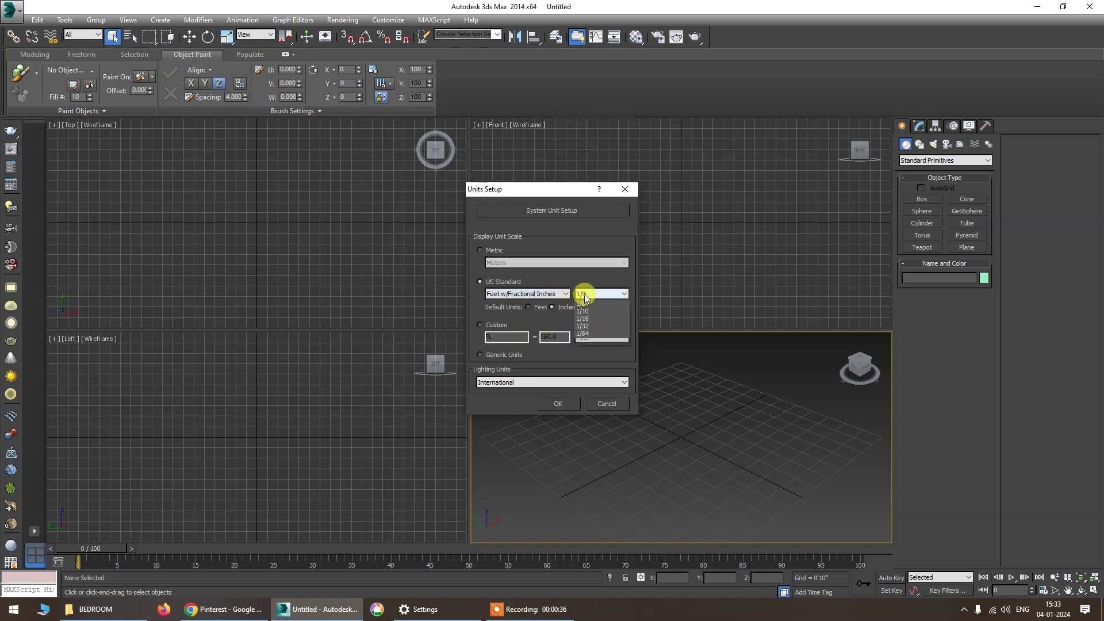
left_click(585, 303)
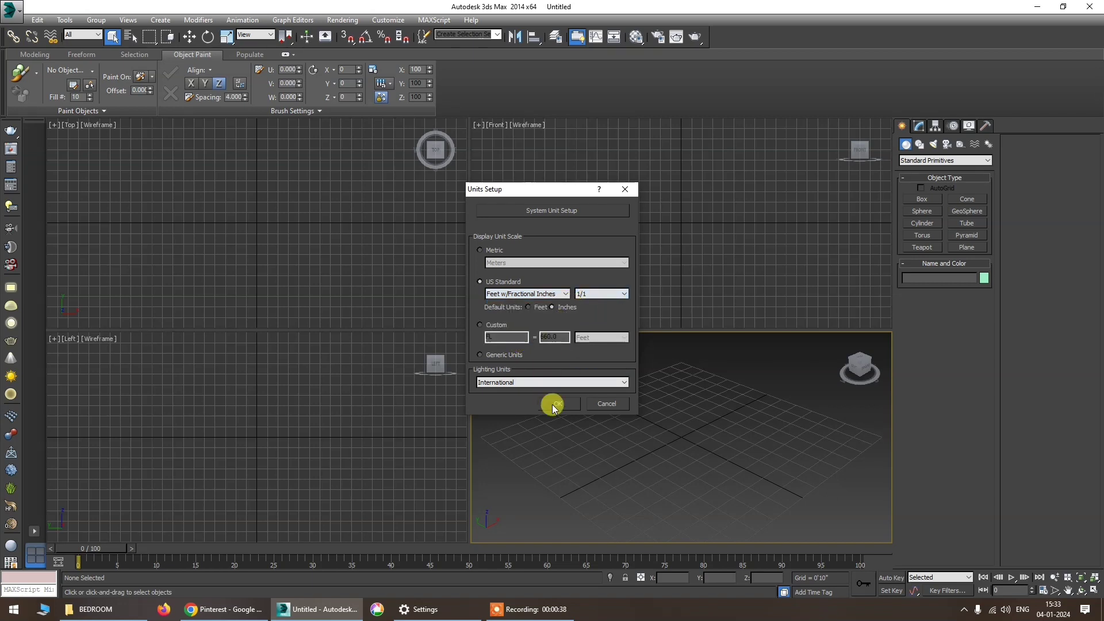
left_click(571, 404)
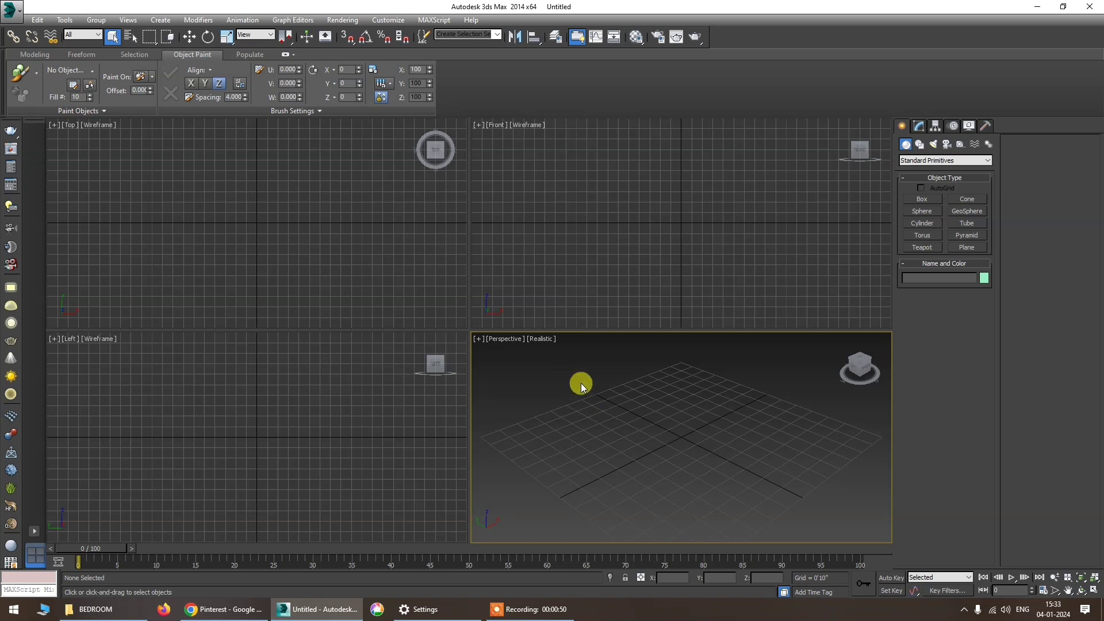
In a maximized Perspective view, draw a floor plane about 11'8" by 11'4" and set its length and width segments to 1.
key("alt+w")
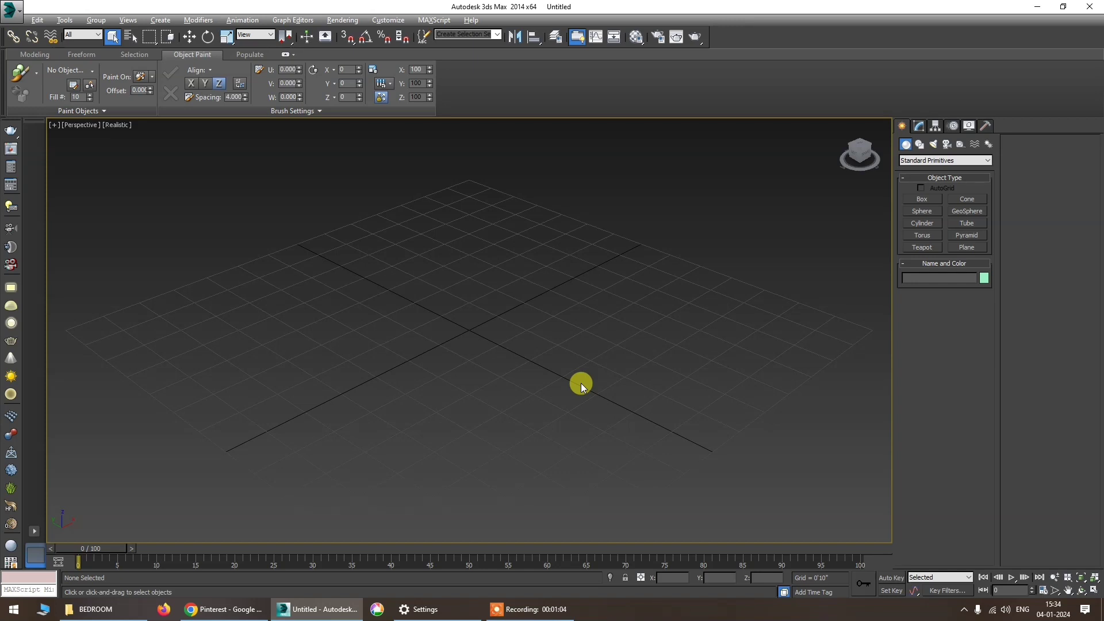
left_click(968, 247)
left_click_drag(55, 328, 865, 339)
right_click(570, 274)
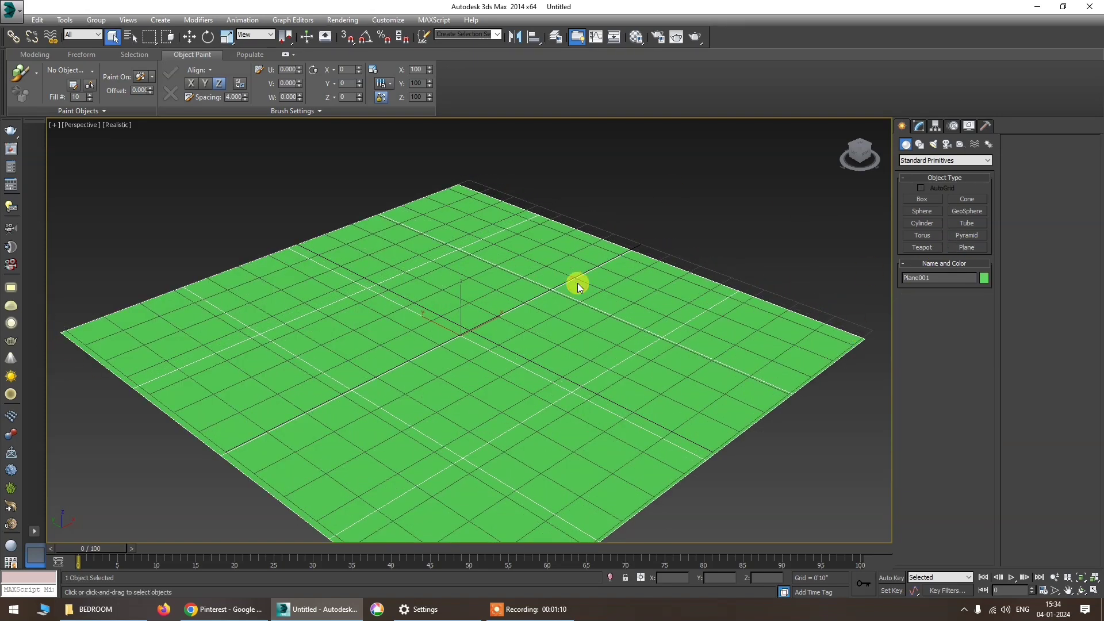
key("1")
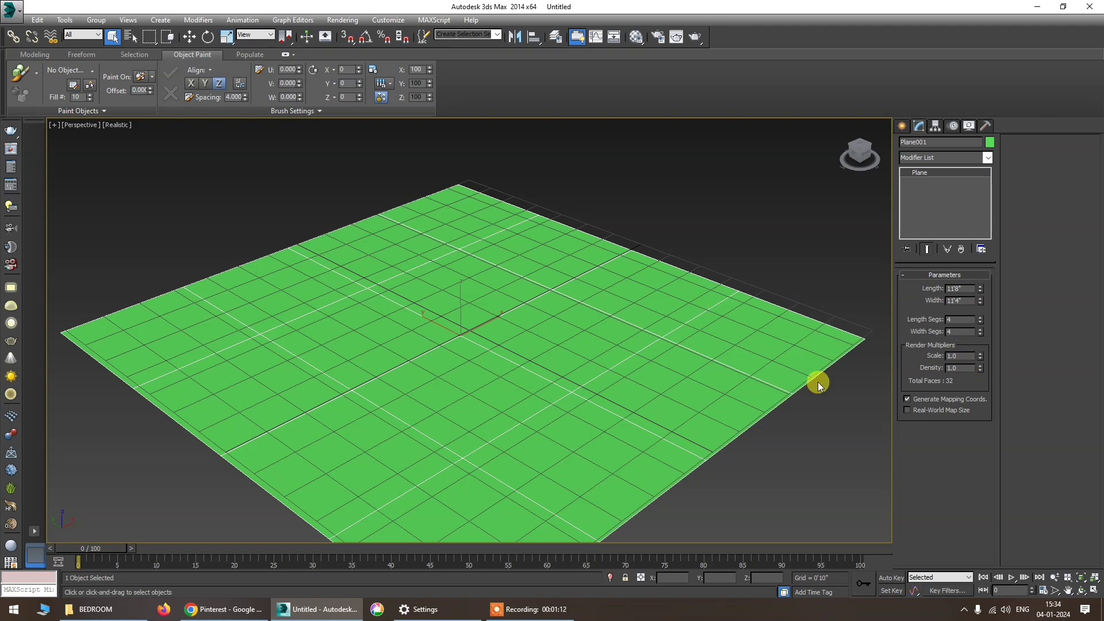
left_click_drag(979, 319, 969, 364)
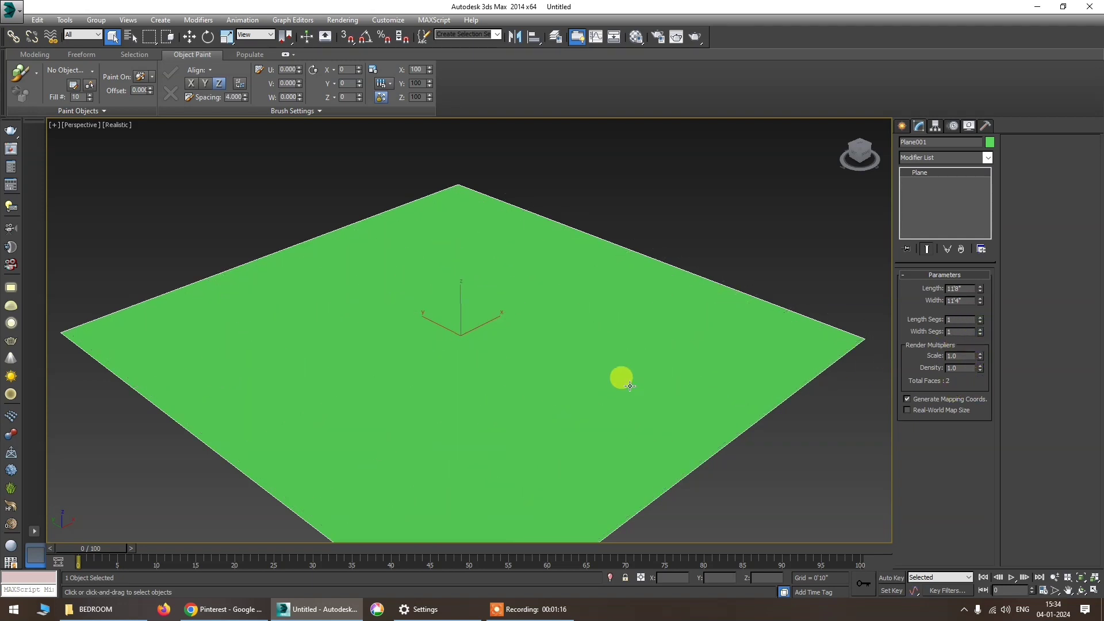
Set the floor plane's length to 12'0" and its width to 15'0".
double_click(966, 288)
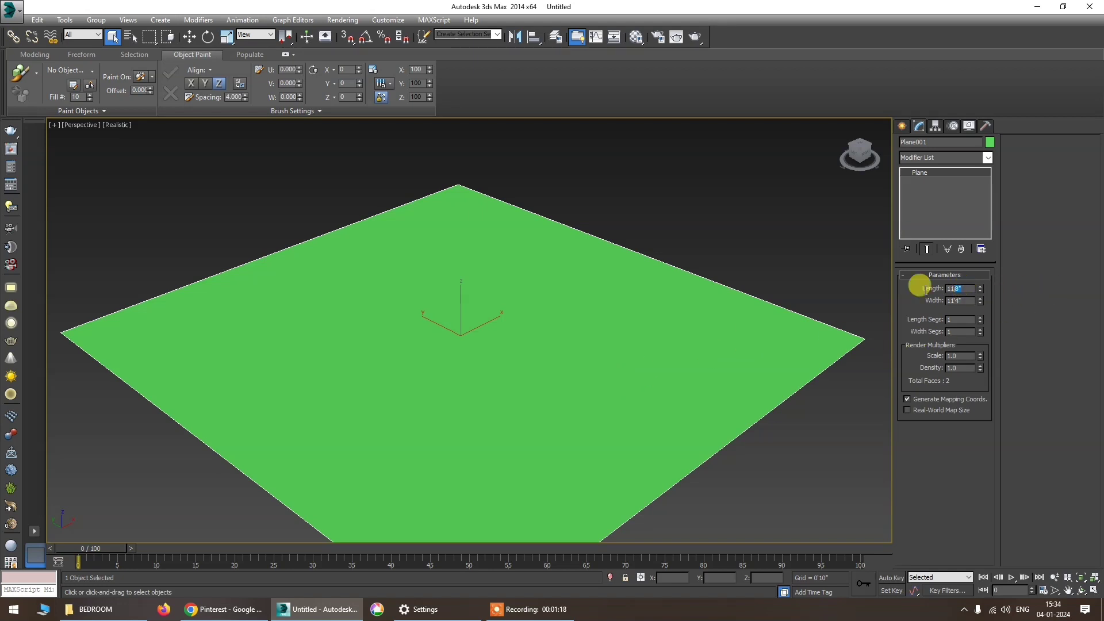
type("12")
key("Tab")
type("15")
key("Tab")
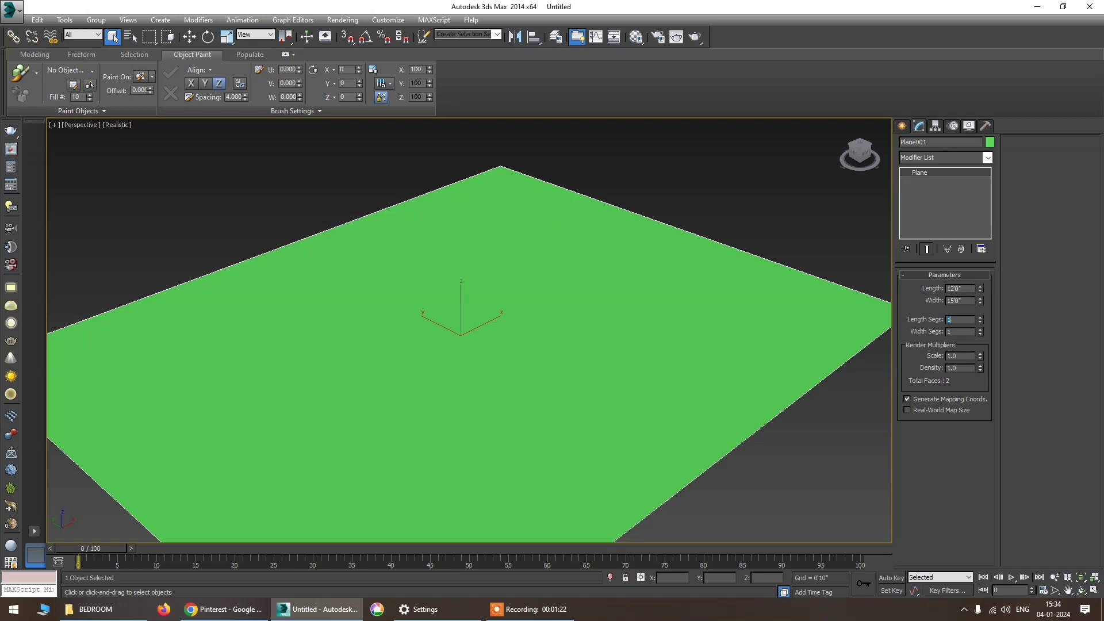
In Top view with snapping on, create a wall box about 12'0" long, 0'8" wide and 1'6" high along the floor's left edge.
key("t")
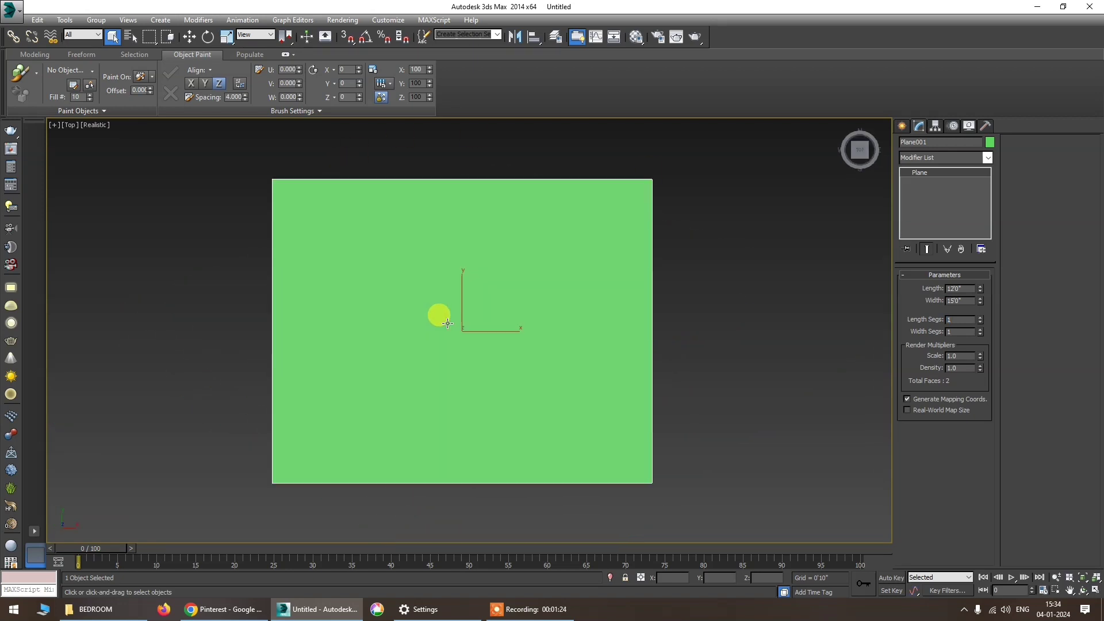
left_click(902, 126)
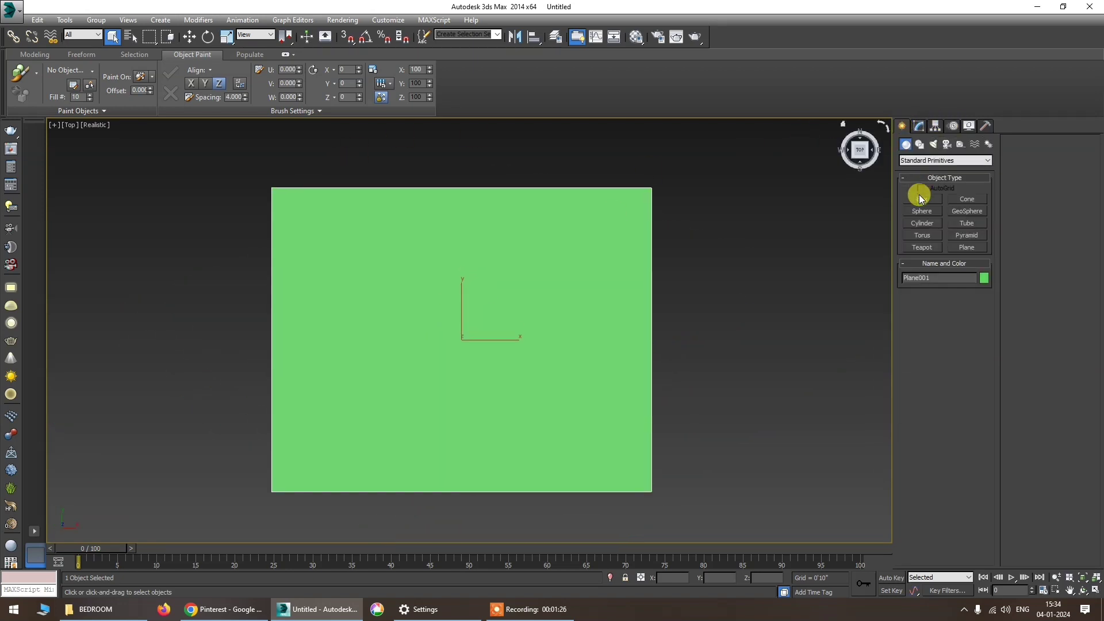
left_click(921, 199)
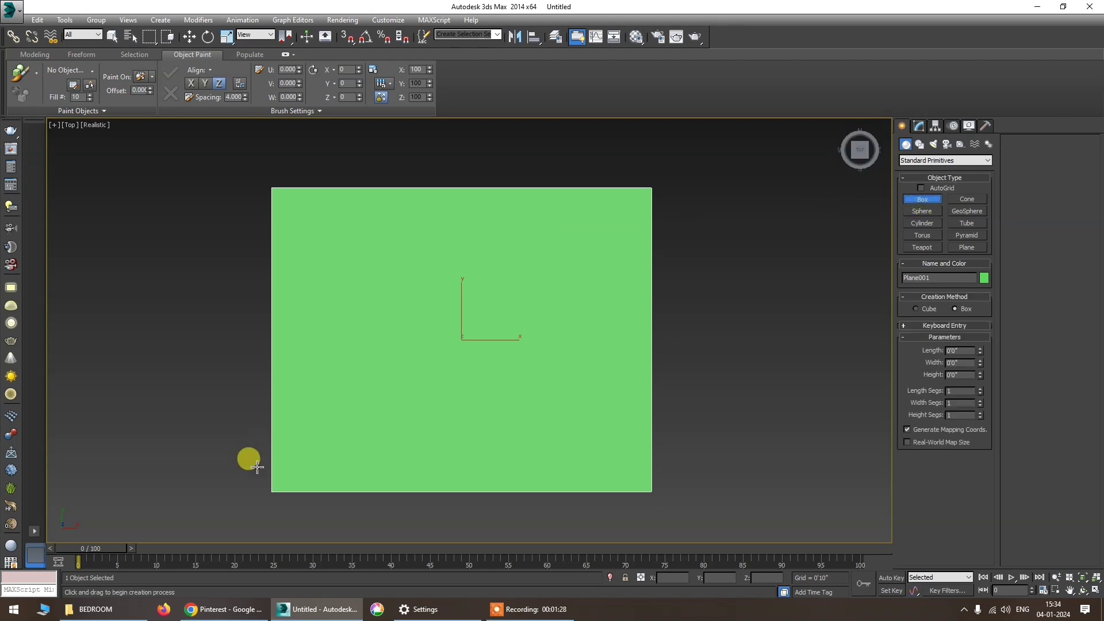
left_click(347, 36)
left_click_drag(267, 488, 254, 187)
left_click(271, 151)
right_click(273, 150)
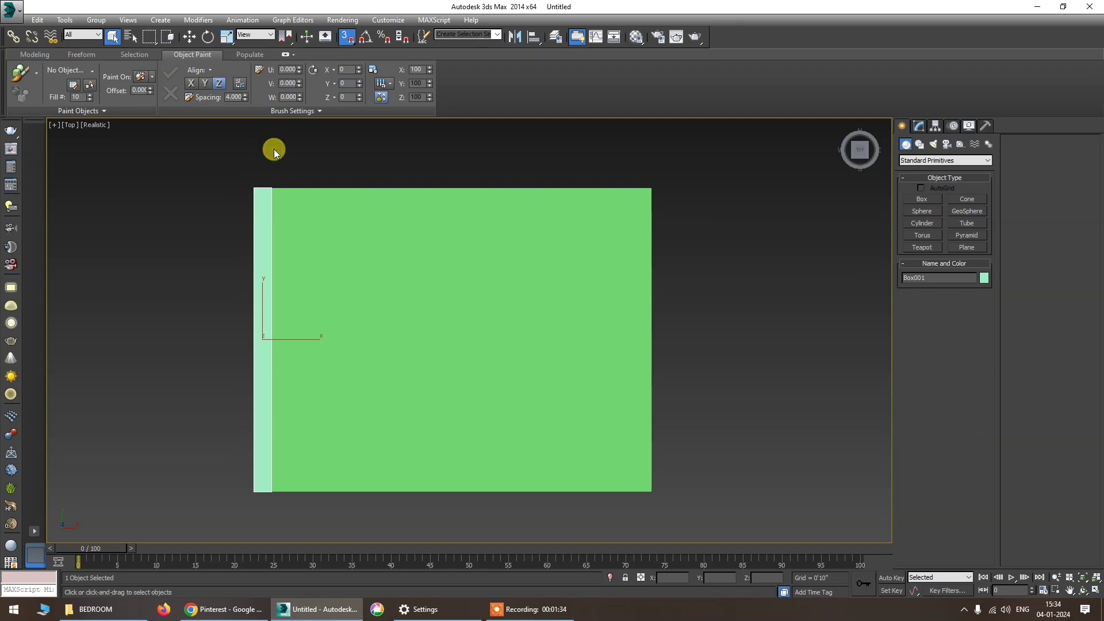
Set the viewport's display style to Shaded and inspect the wall box against the floor in an angled 3D view.
left_click(93, 125)
left_click(108, 150)
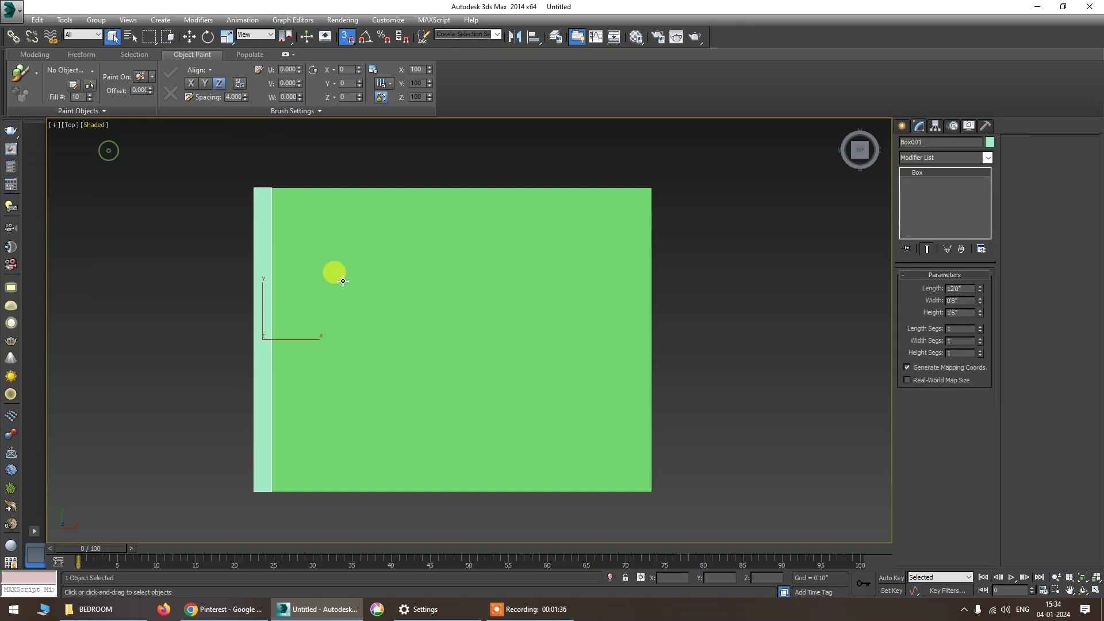
middle_click_drag(392, 382, 376, 330, "alt")
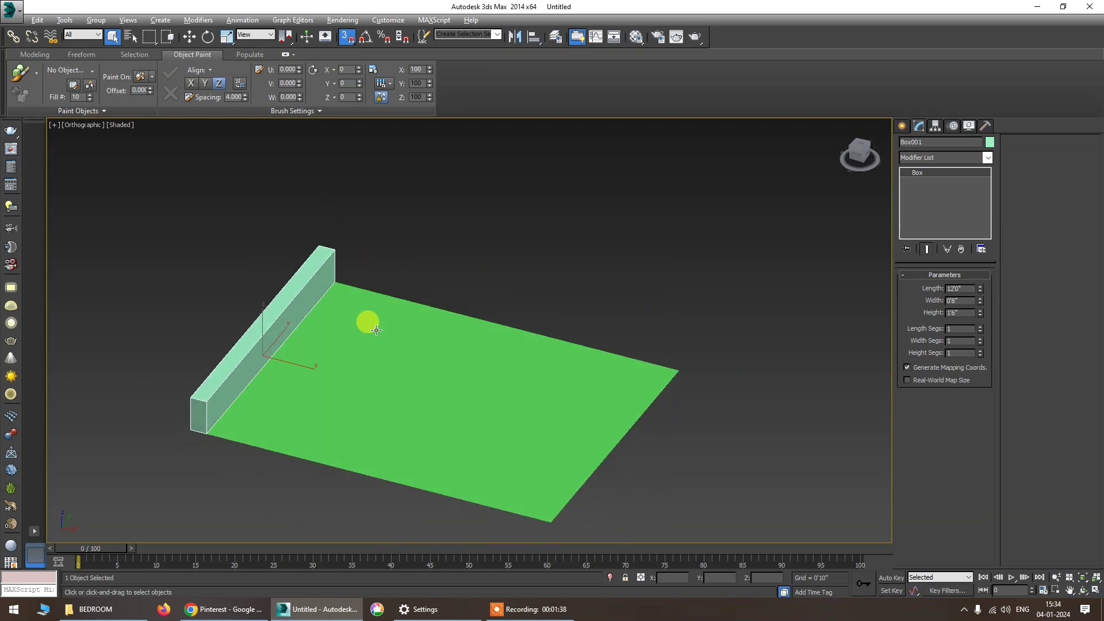
scroll(299, 375, "up", 4)
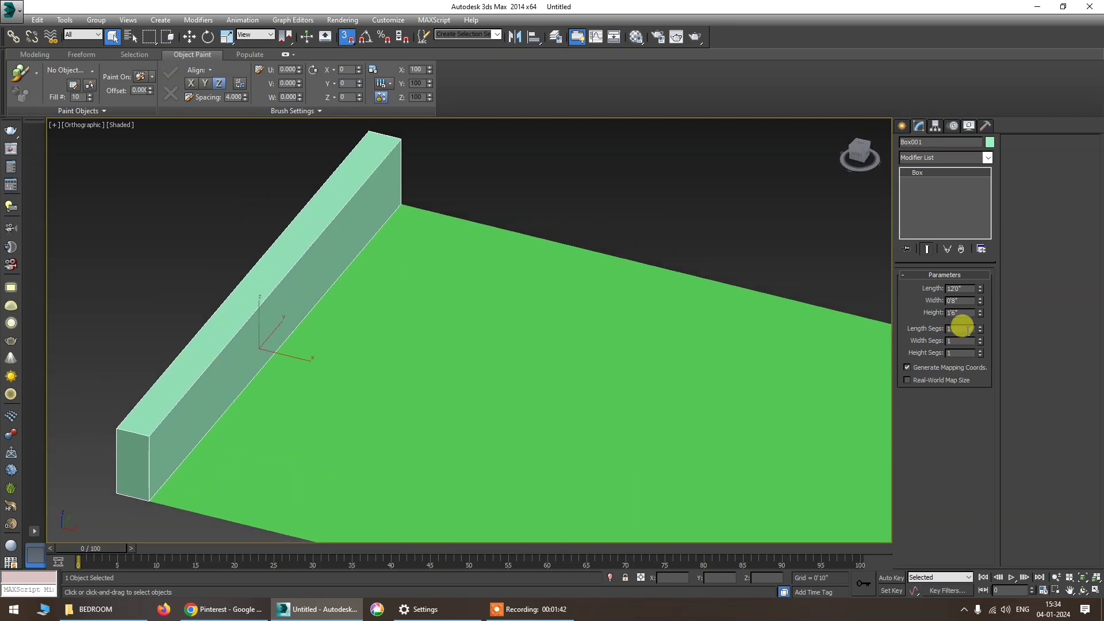
Set the wall box's height to 10'0" and its width to 0'4".
double_click(962, 312)
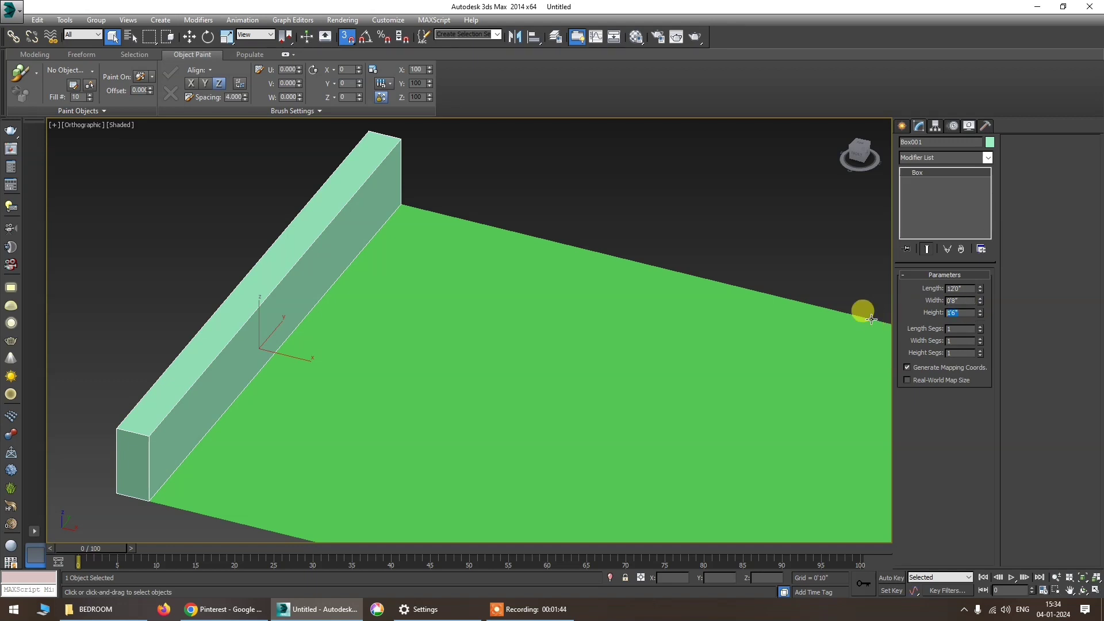
type("10")
key("Tab")
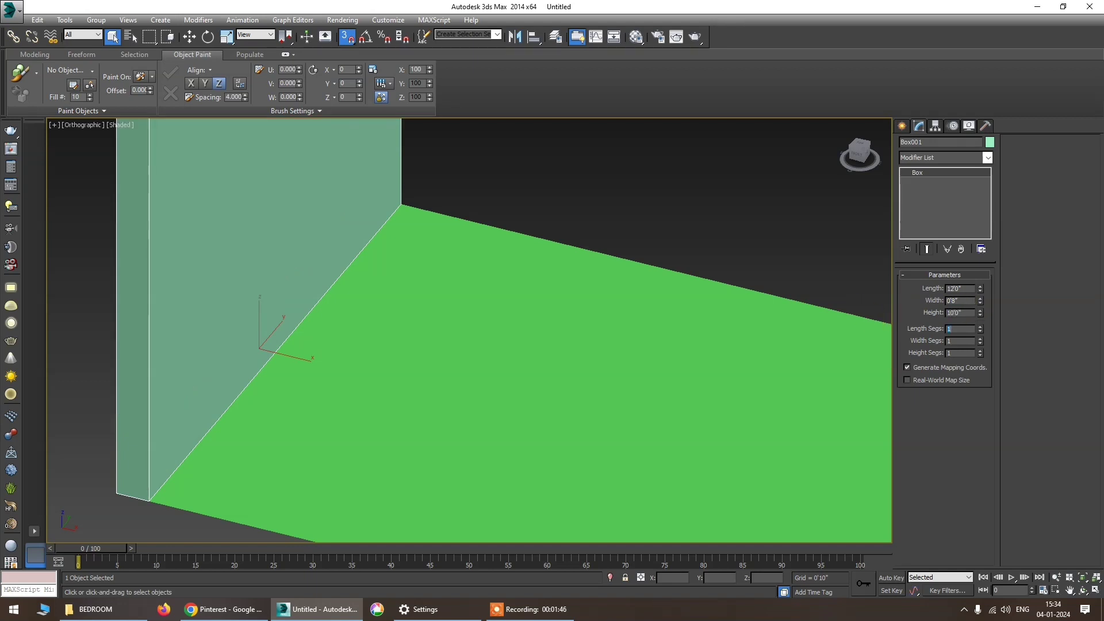
scroll(458, 321, "down", 3)
scroll(345, 395, "up", 6)
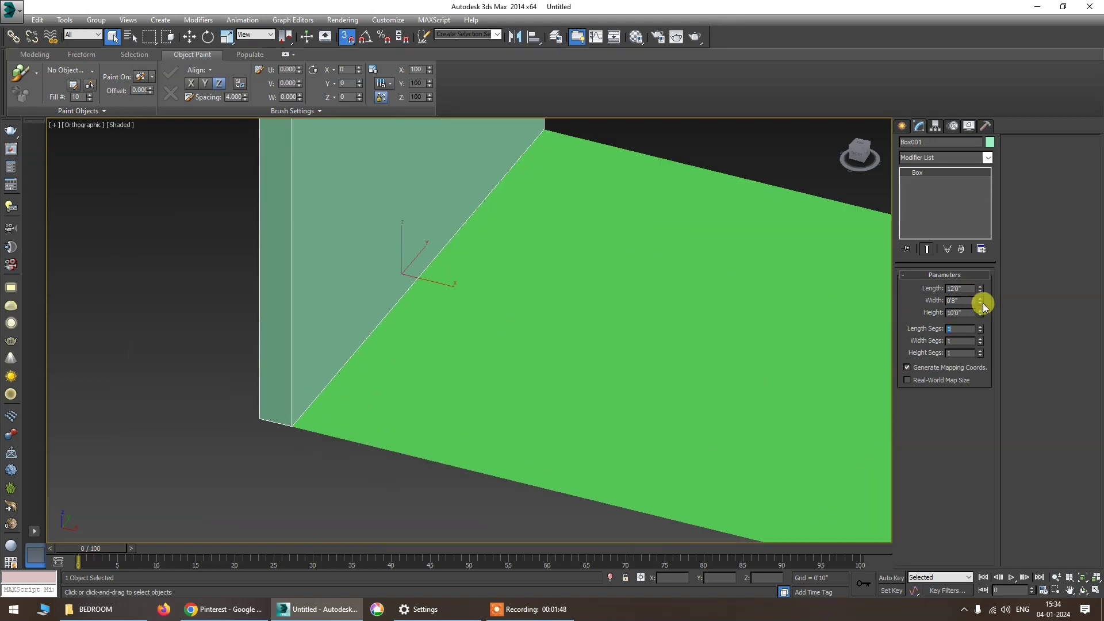
left_click_drag(980, 302, 983, 323)
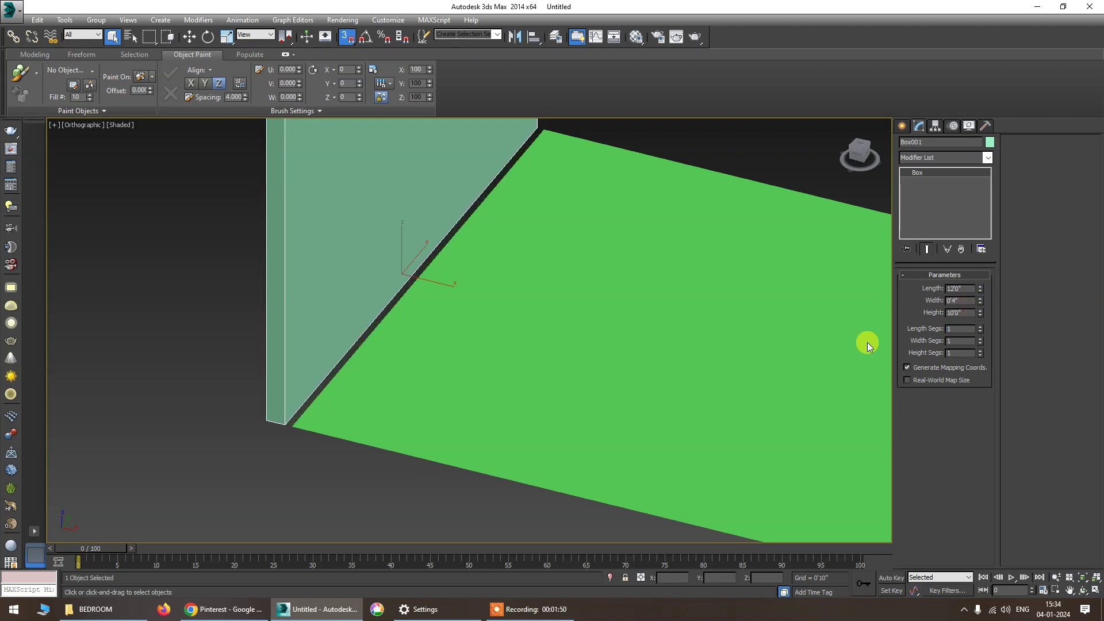
Check that vertex snapping is active and move the thinner wall so its inner bottom corner snaps to the floor's corner.
scroll(270, 426, "up", 3)
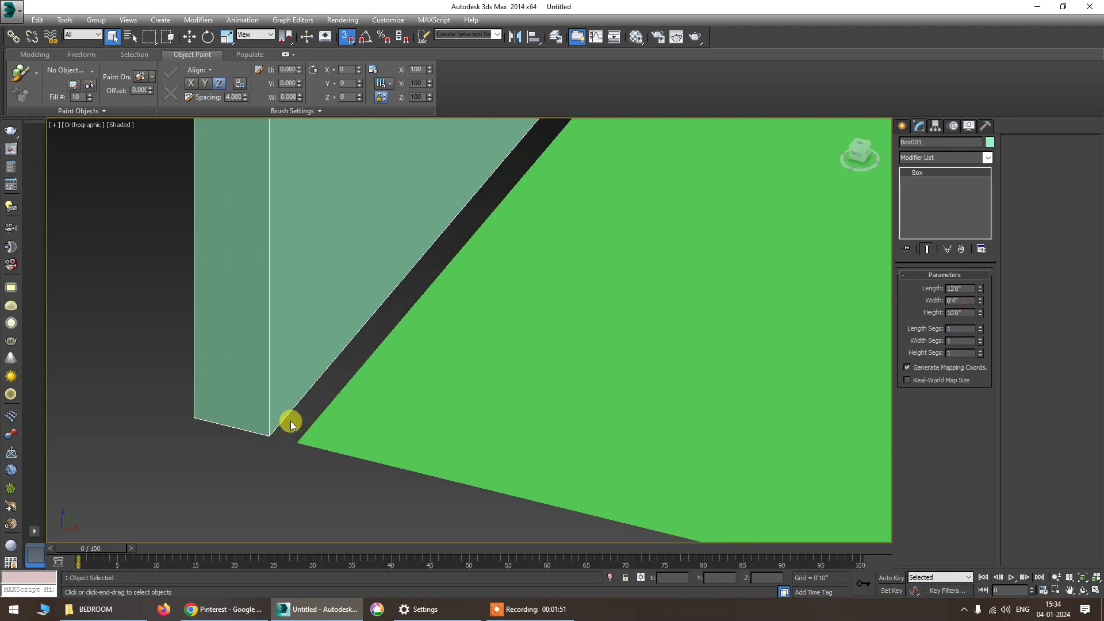
right_click(347, 38)
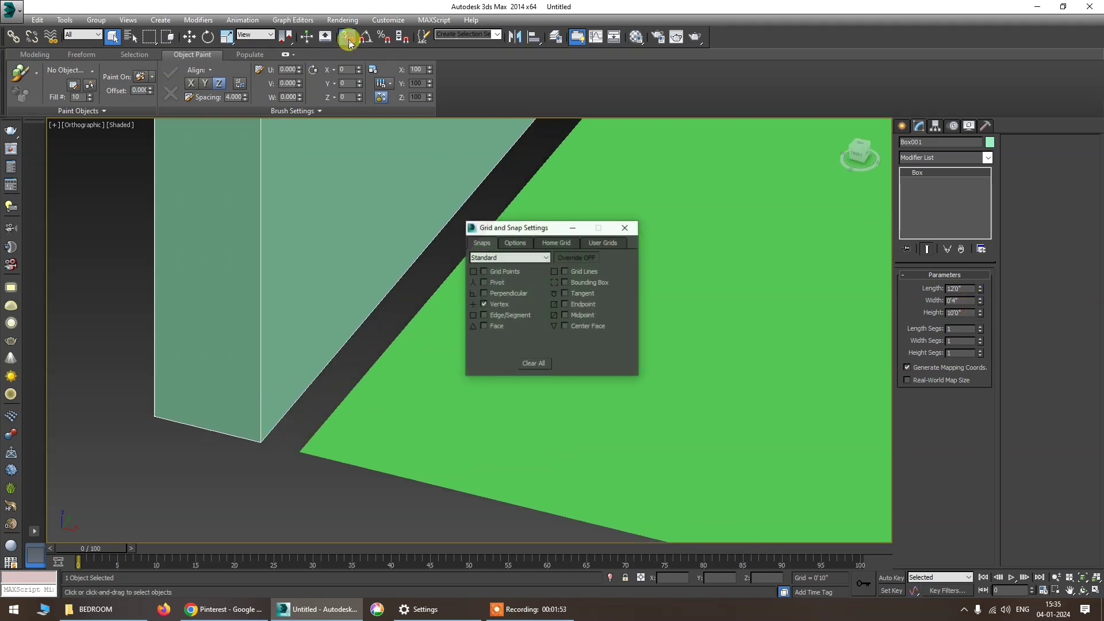
left_click(631, 228)
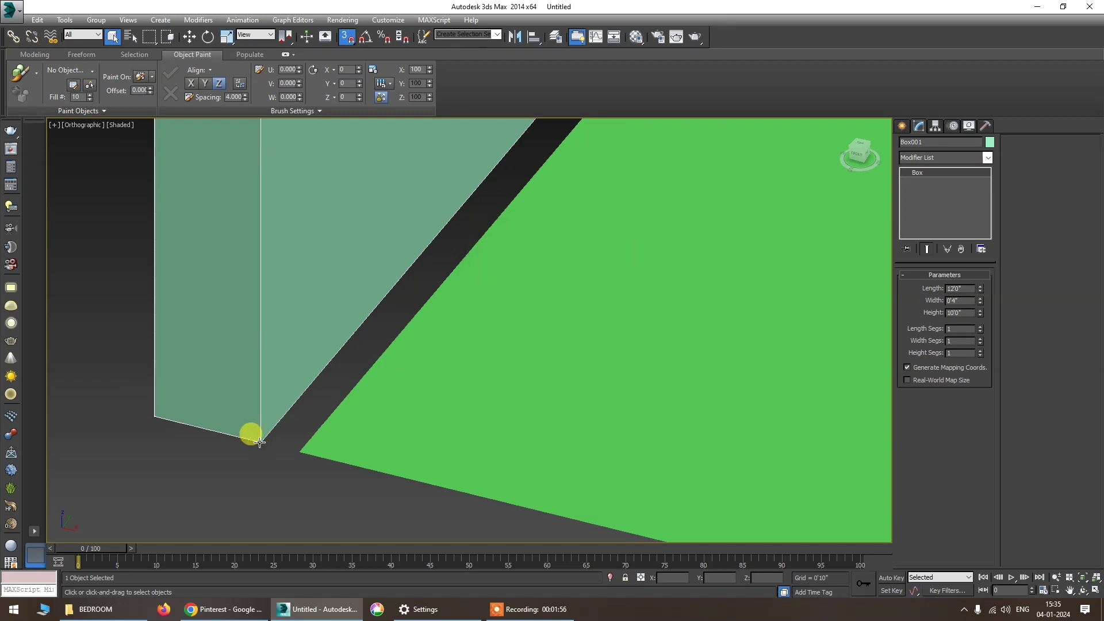
key("w")
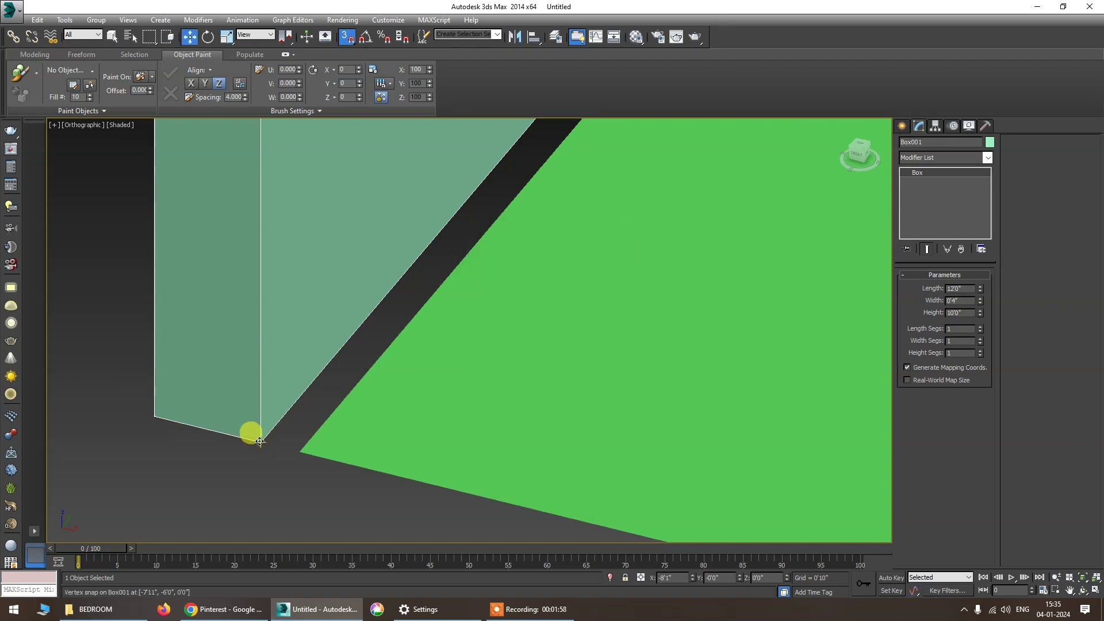
scroll(260, 441, "down", 10)
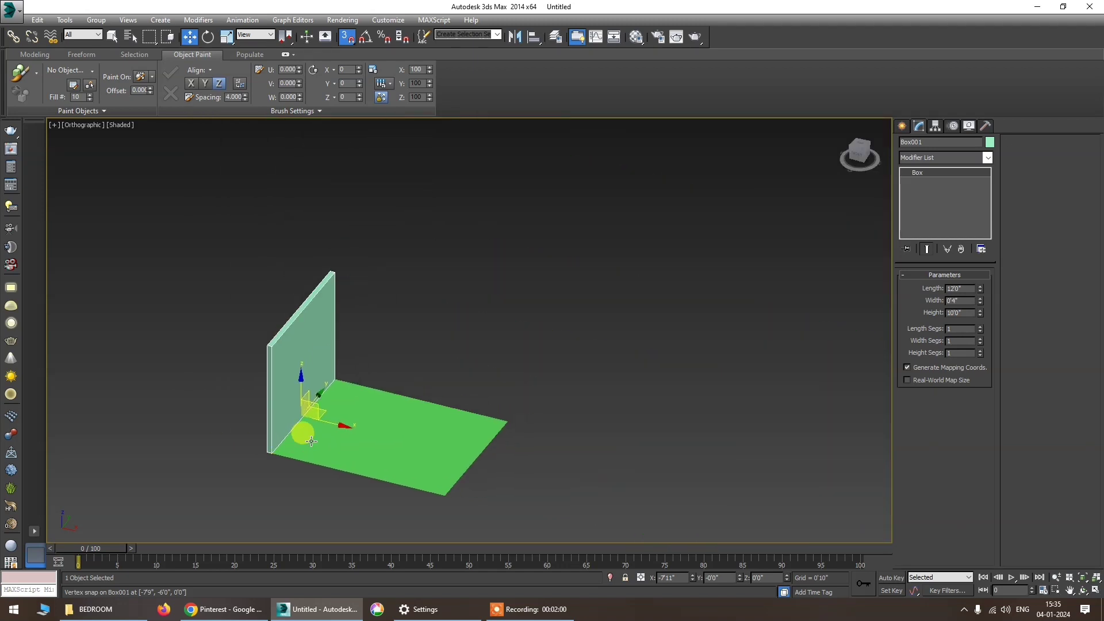
scroll(312, 441, "up", 2)
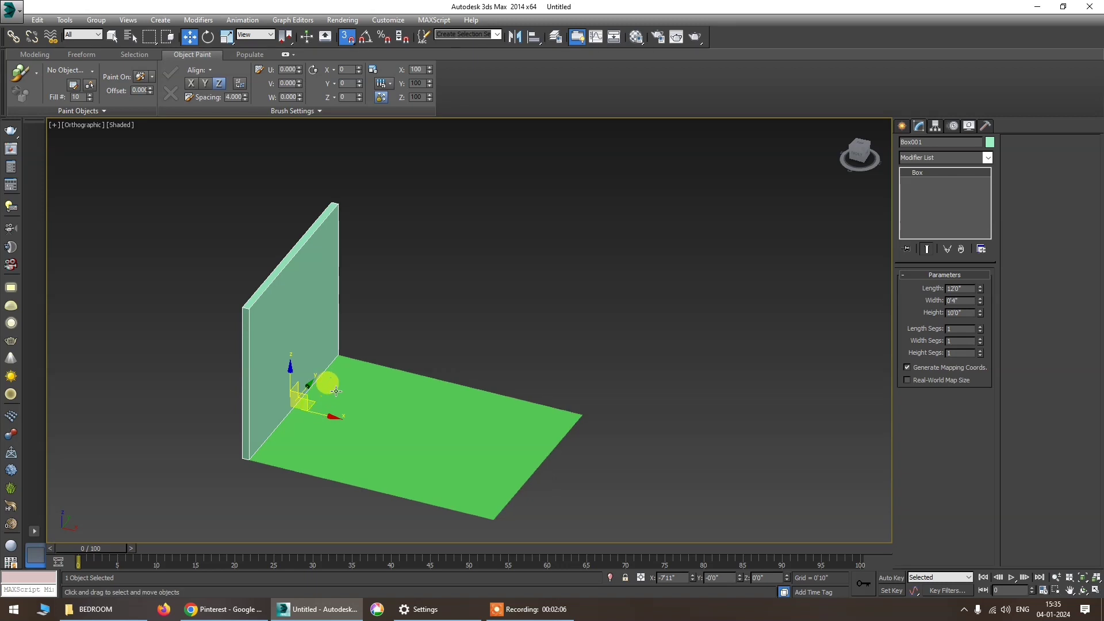
Copy the wall to the opposite short edge of the floor, snapping its bottom corner to the floor's corner.
scroll(278, 485, "up", 5)
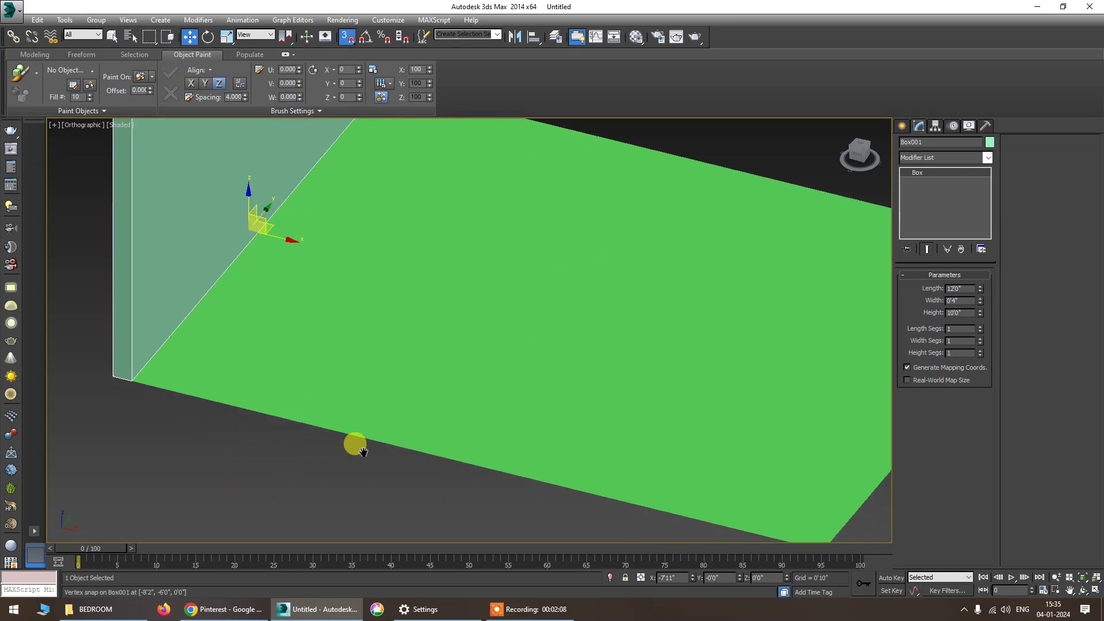
scroll(354, 443, "down", 1)
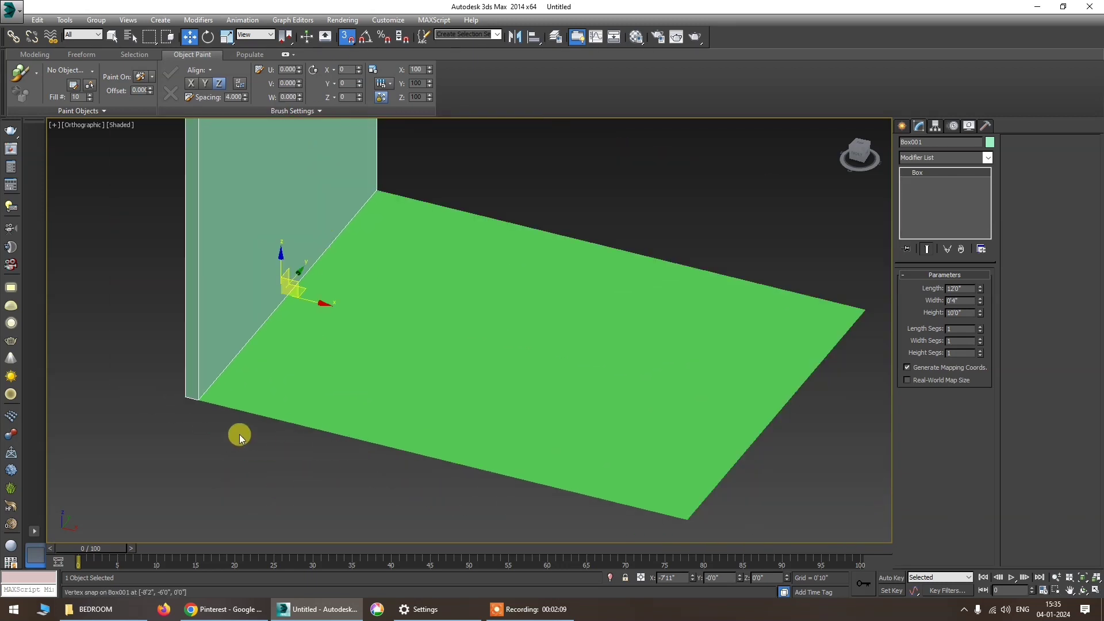
left_click(186, 400)
left_click_drag(185, 395, 692, 521, "shift")
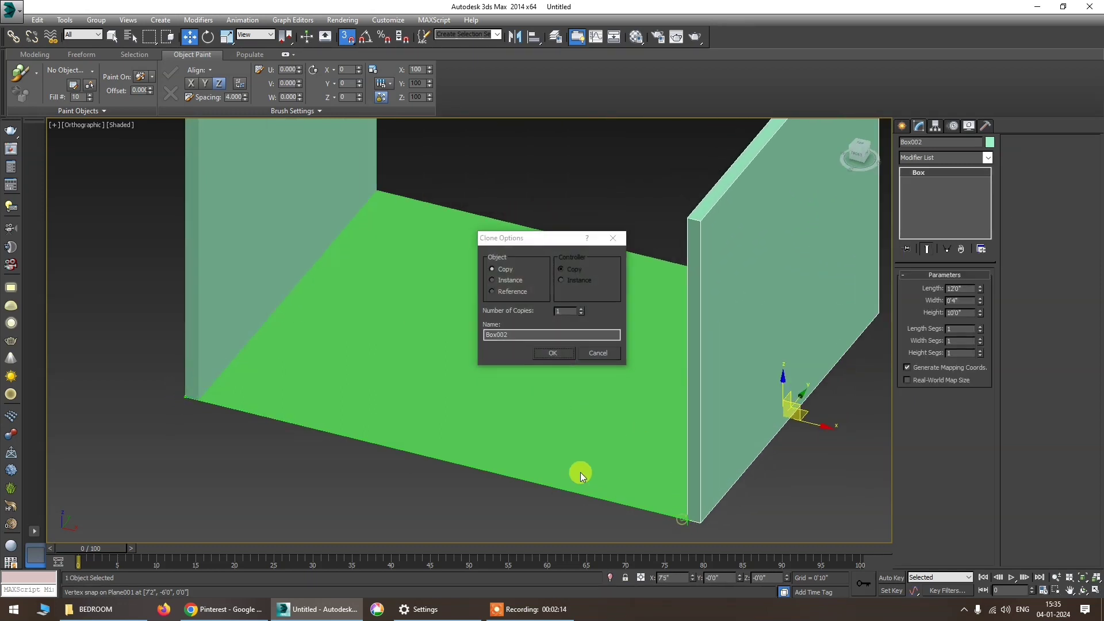
left_click(539, 354)
In Top view, prepare to rotate the copied wall by enabling angle snap with a 45 degree angle.
key("t")
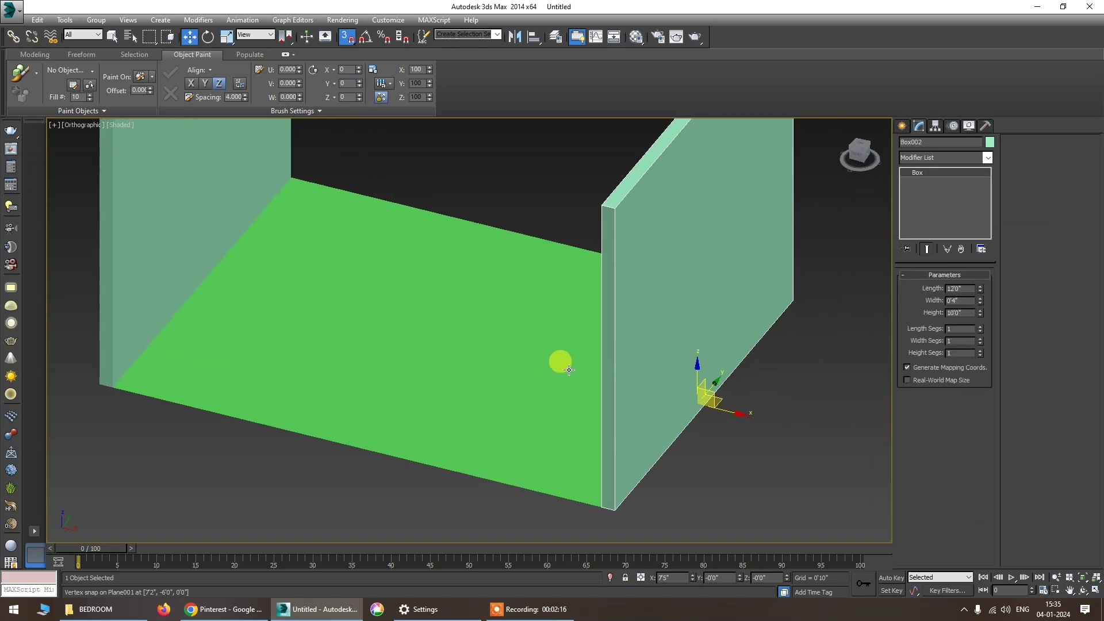
key("e")
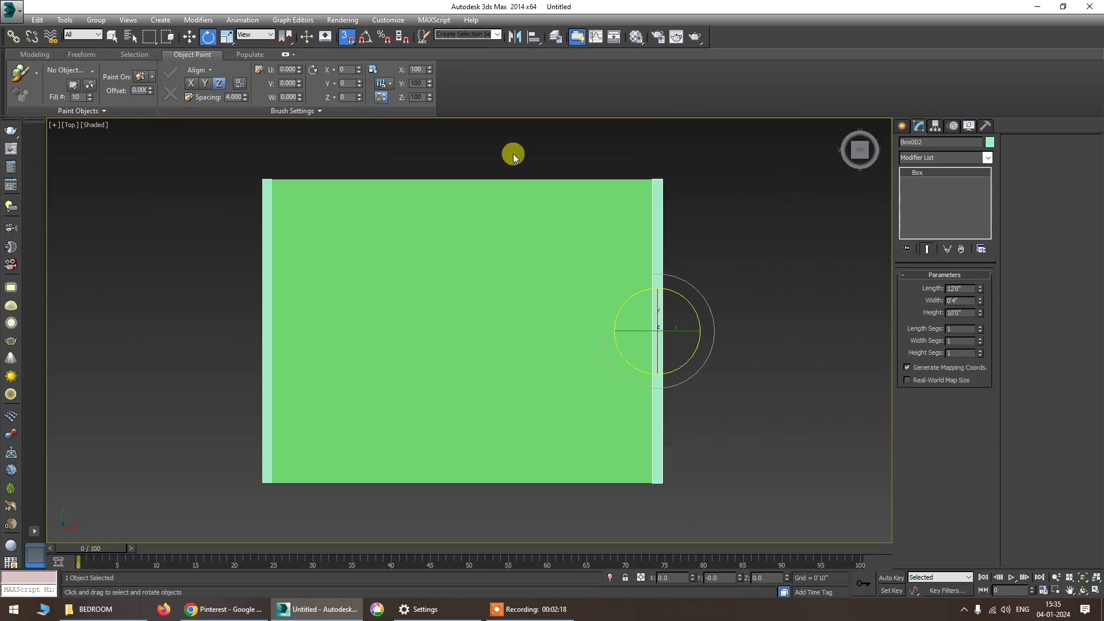
right_click(365, 38)
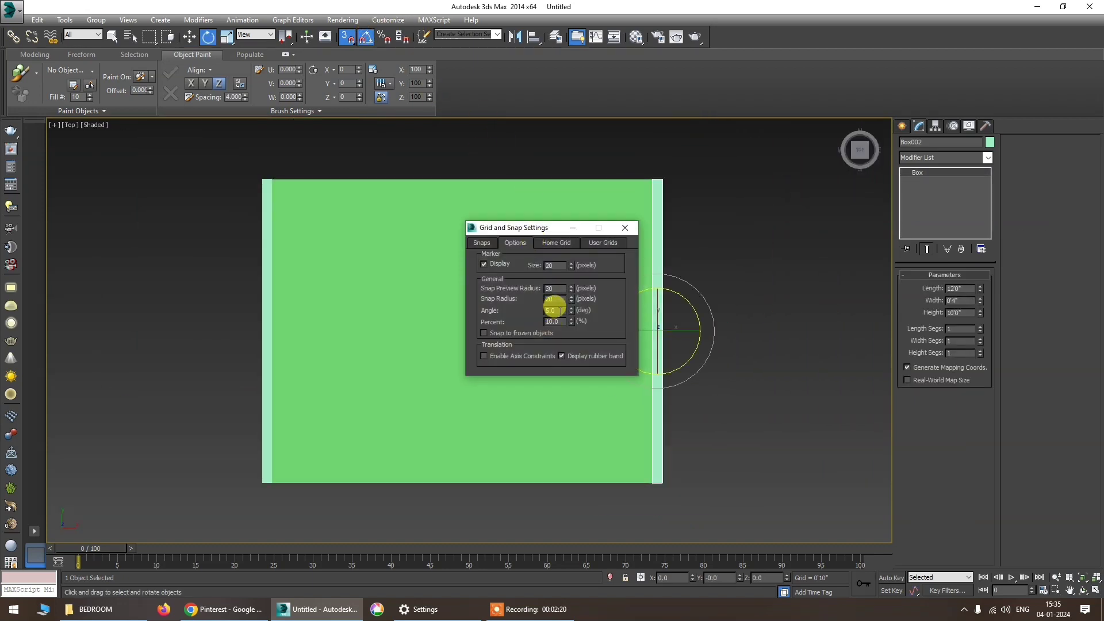
double_click(550, 310)
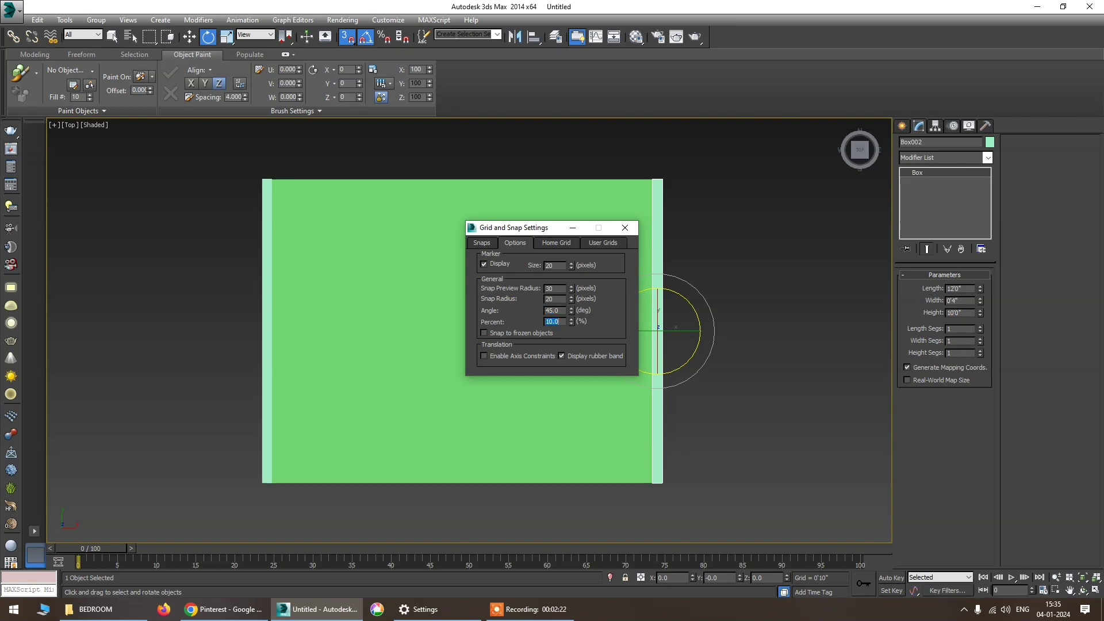
left_click(625, 228)
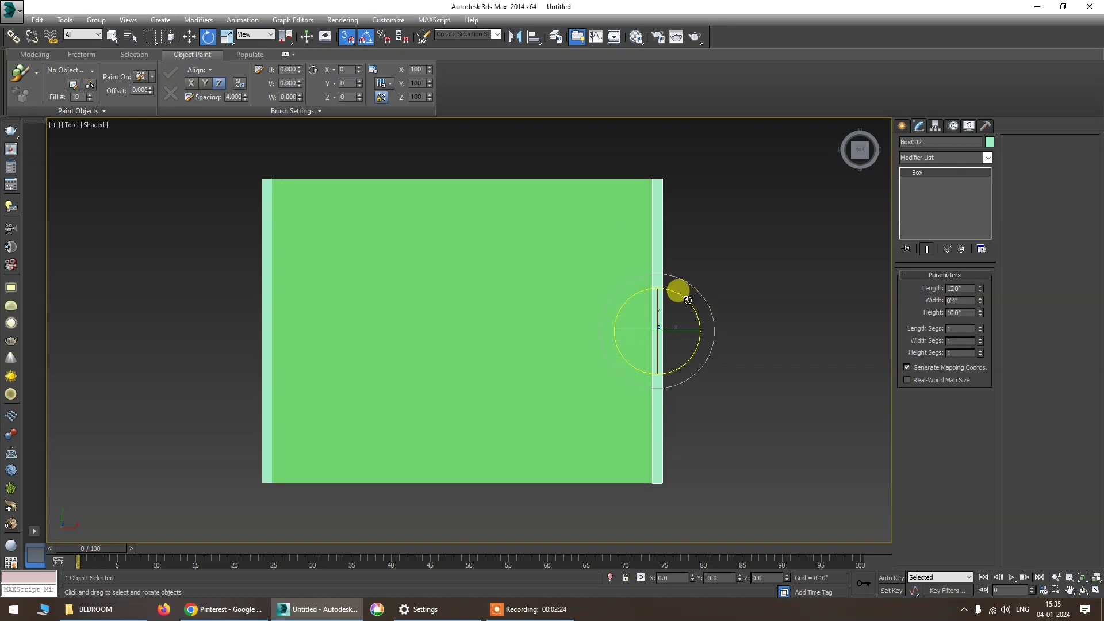
Create a copy of the second wall rotated 90 degrees and snap it to the floor's back corner beside the first wall.
mouse_move(687, 299)
left_mouse_down("shift")
mouse_move(690, 316)
mouse_move(650, 174)
mouse_move(463, 177)
left_mouse_up("shift")
left_click(550, 353)
key("w")
middle_click_drag(545, 327, 416, 328, "alt")
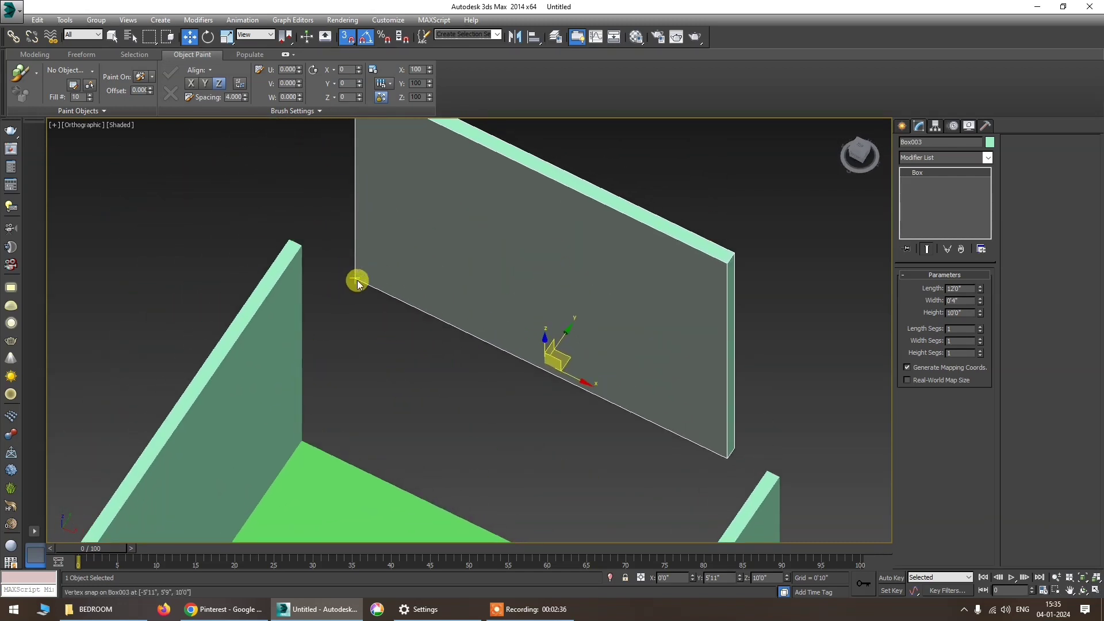
scroll(356, 278, "down", 5)
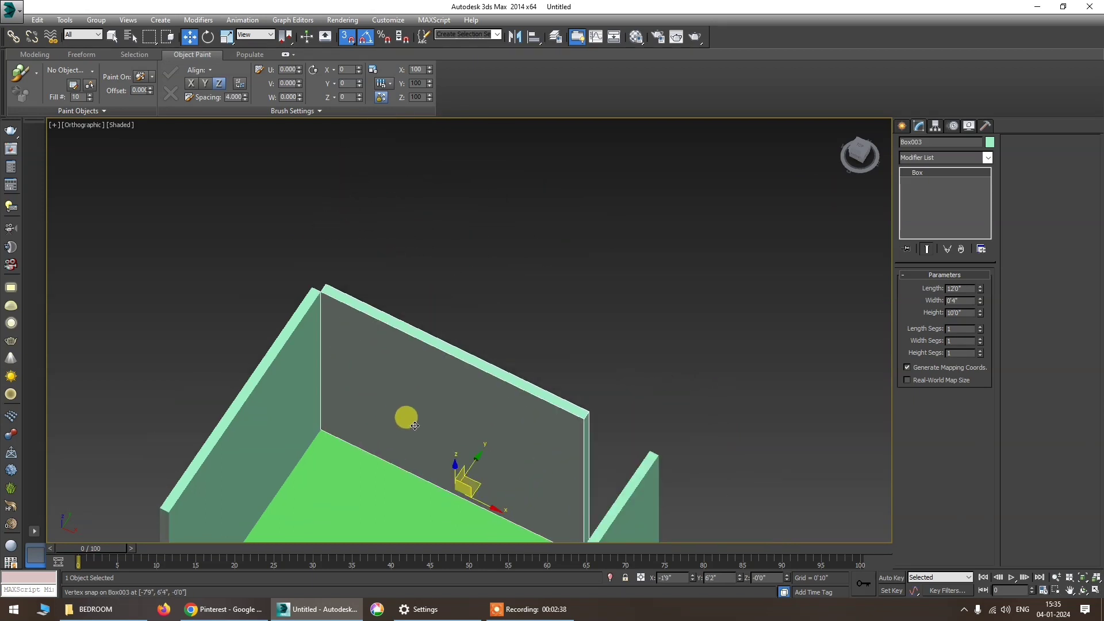
Set the back wall's length to 15'0".
middle_click_drag(376, 360, 402, 296, "alt")
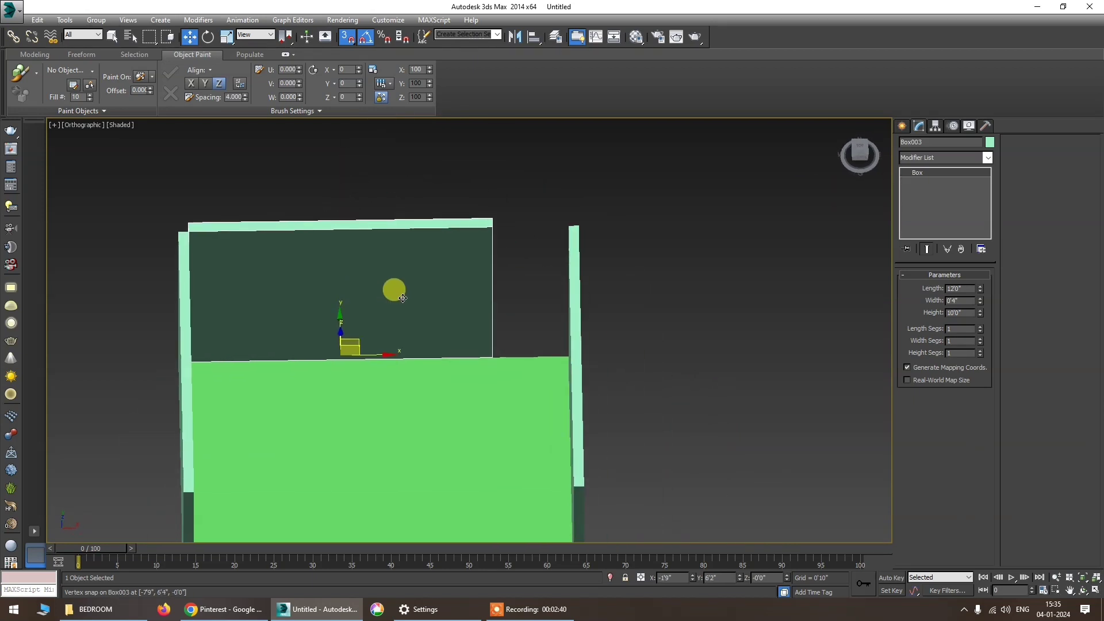
left_click_drag(965, 289, 920, 293)
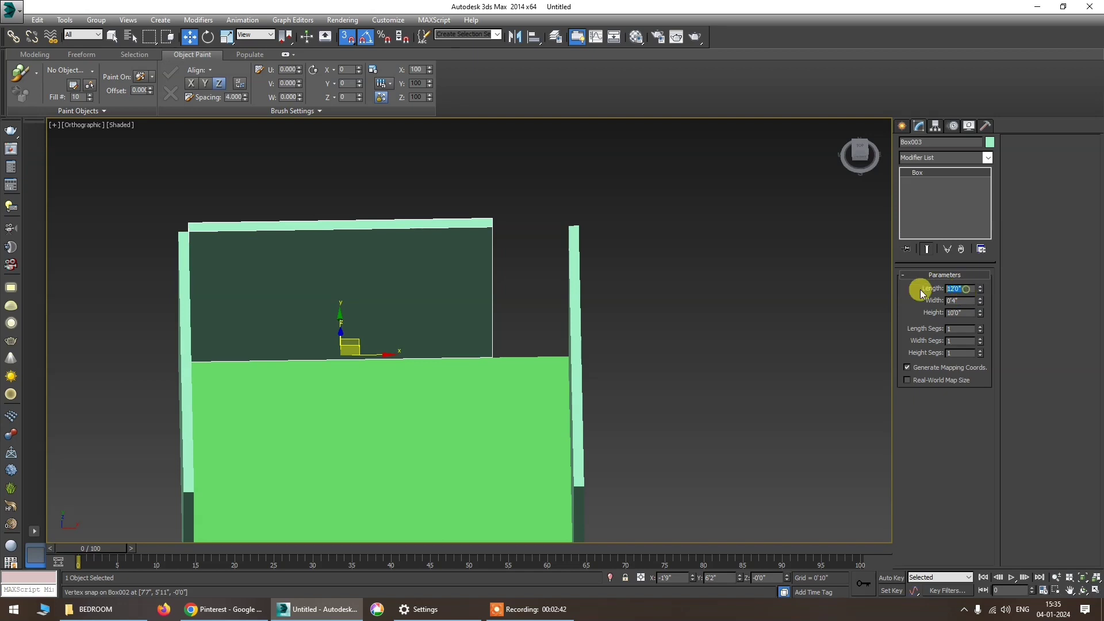
key("Tab")
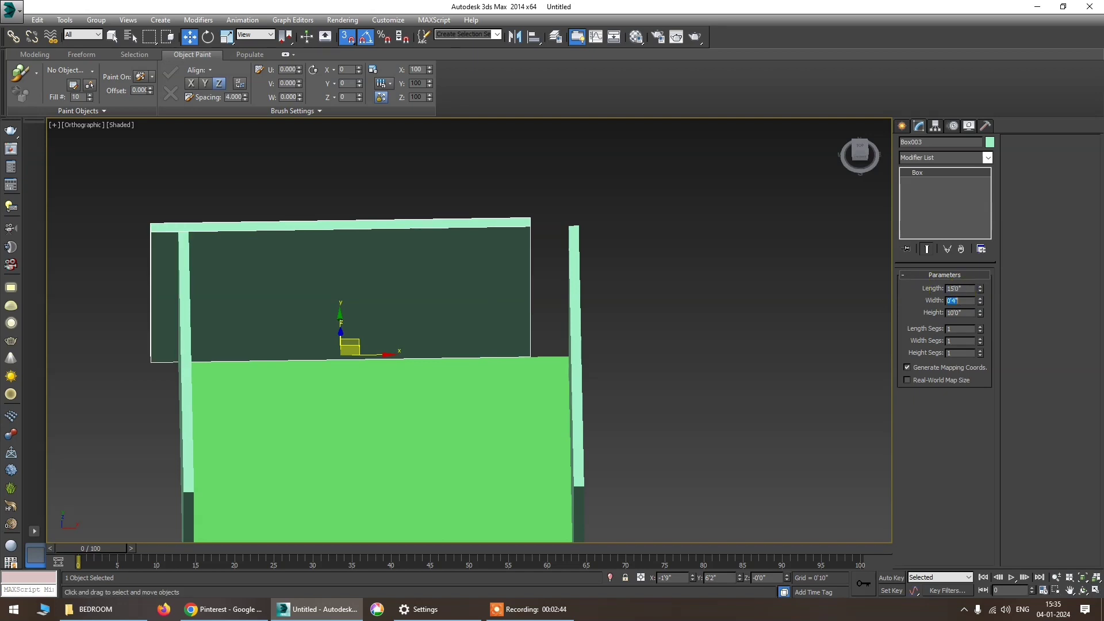
Display the model in wireframe and snap the back wall's bottom corner to the first wall's inner corner.
middle_click_drag(414, 350, 219, 333, "alt")
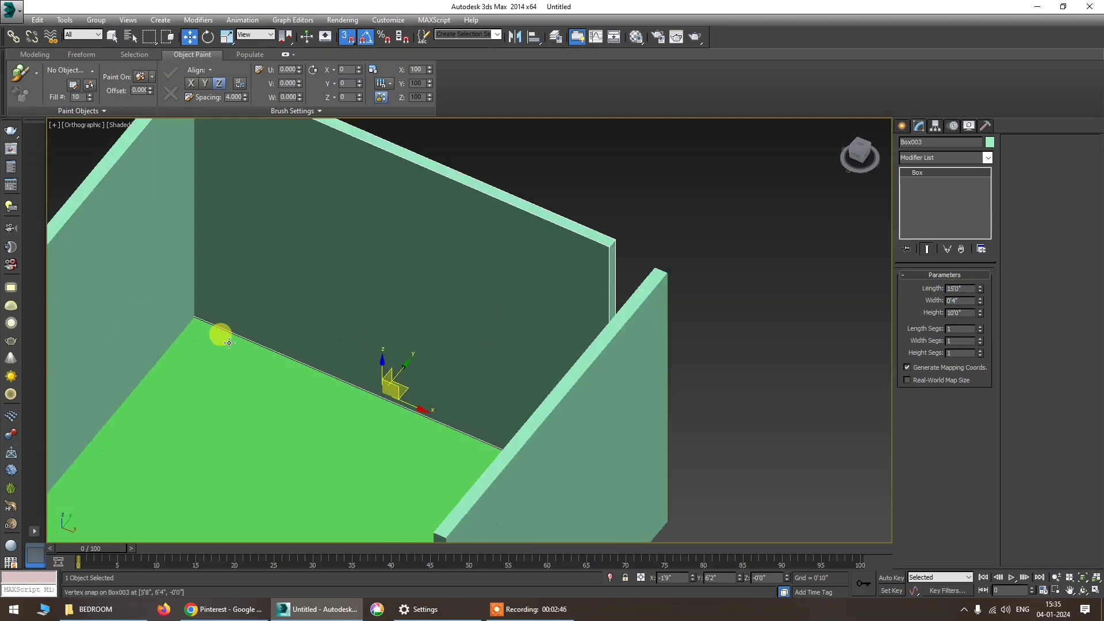
scroll(349, 424, "up", 3)
middle_click_drag(349, 425, 356, 424)
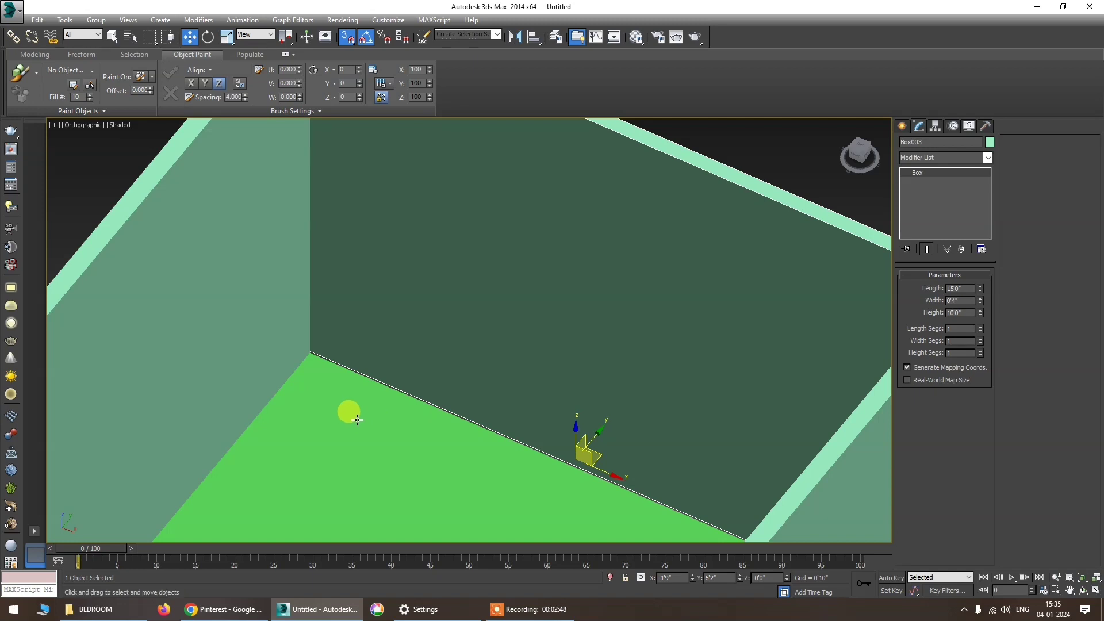
key("F3")
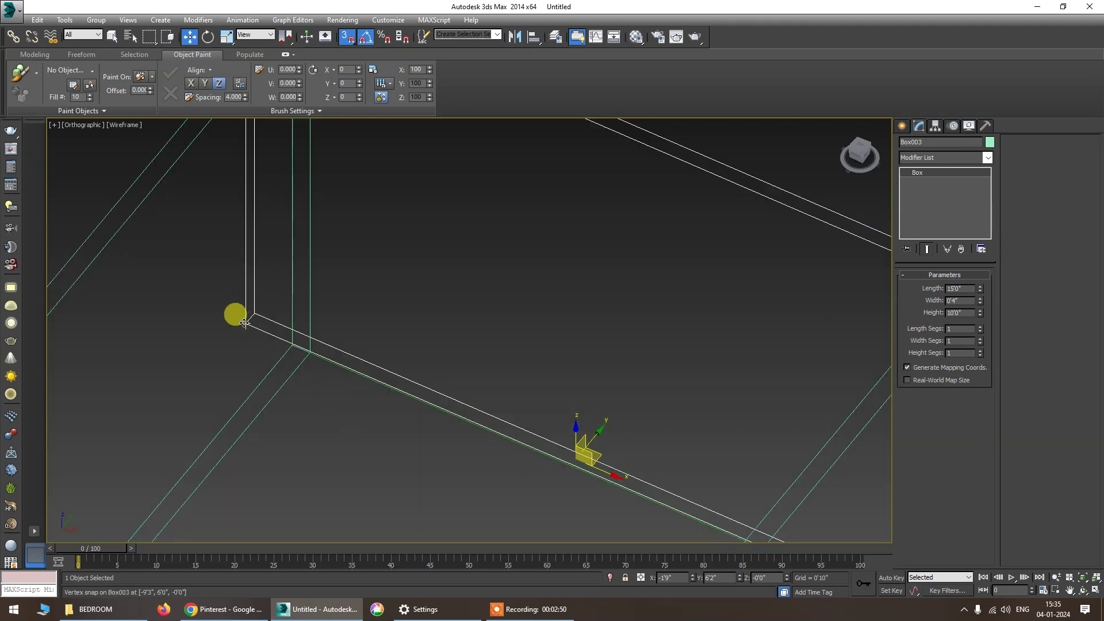
left_click_drag(245, 323, 320, 353)
Inspect how the far end of the back wall meets the second side wall's bottom corner.
scroll(320, 353, "down", 5)
middle_click_drag(400, 377, 463, 405, "alt")
scroll(524, 342, "up", 6)
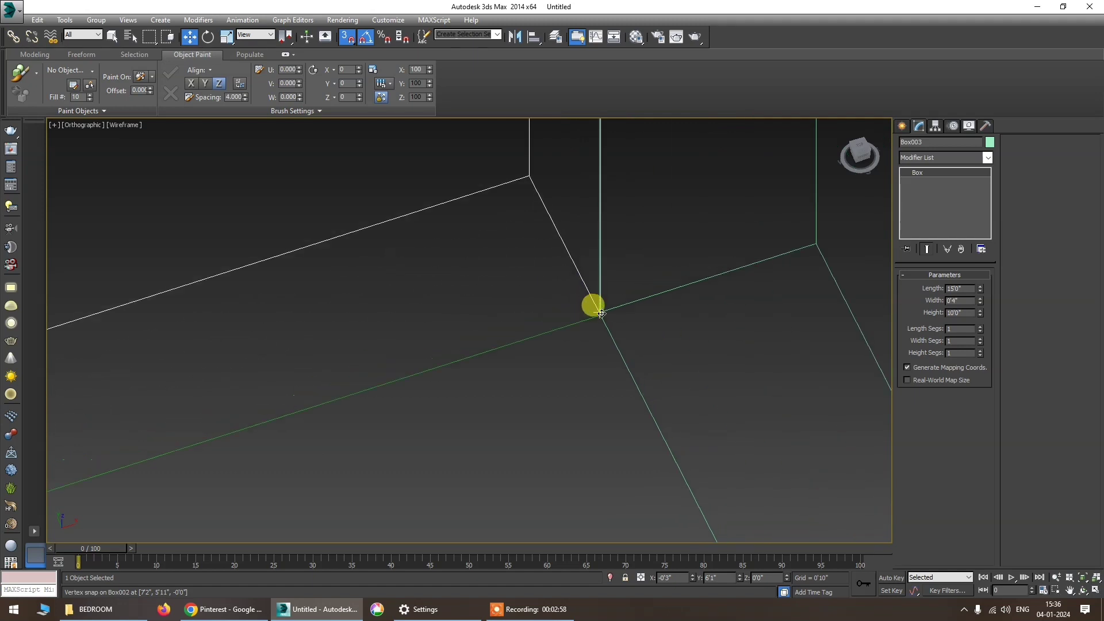
middle_click_drag(613, 324, 555, 306, "alt")
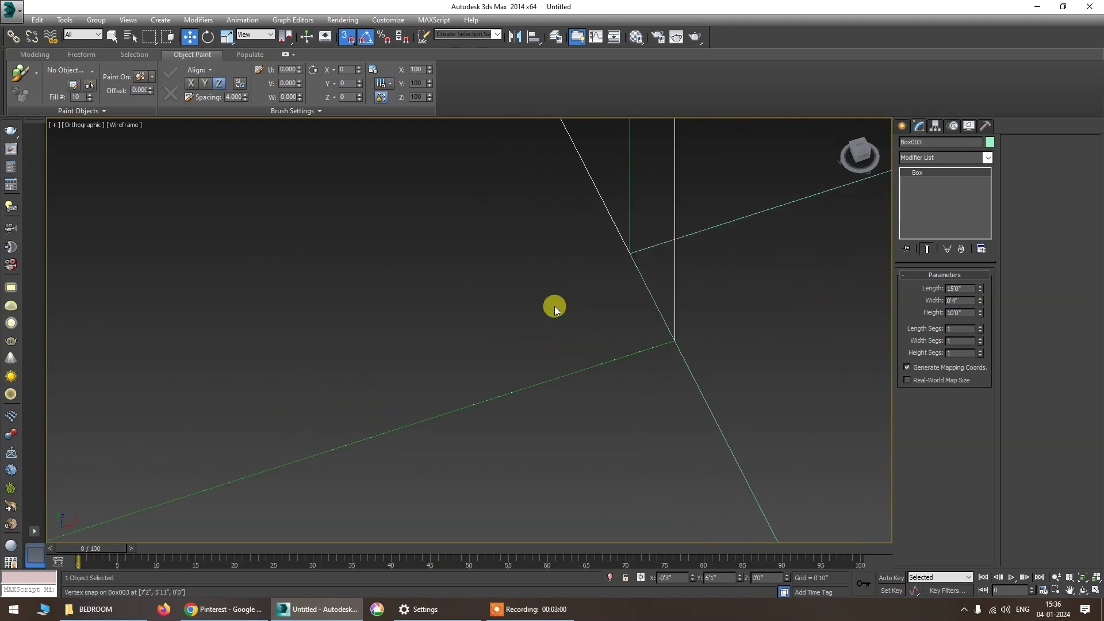
scroll(554, 306, "down", 4)
scroll(560, 304, "up", 2)
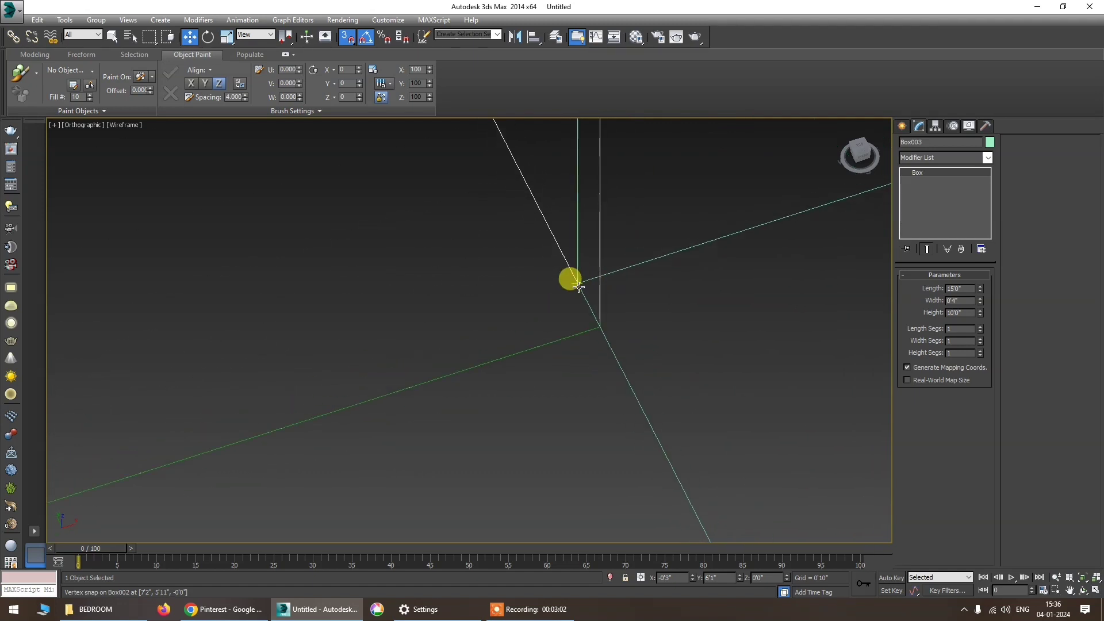
scroll(673, 288, "down", 3)
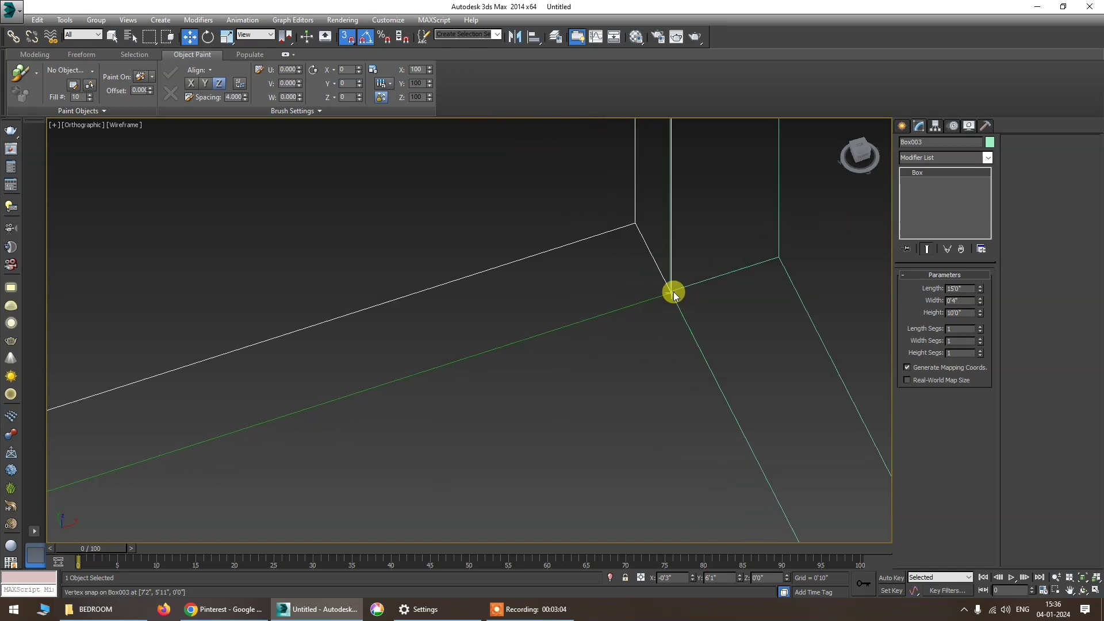
middle_click_drag(586, 424, 560, 338)
In Top view with snapping off, copy the back wall along Y to just outside the floor's front edge.
key("t")
scroll(560, 338, "down", 2)
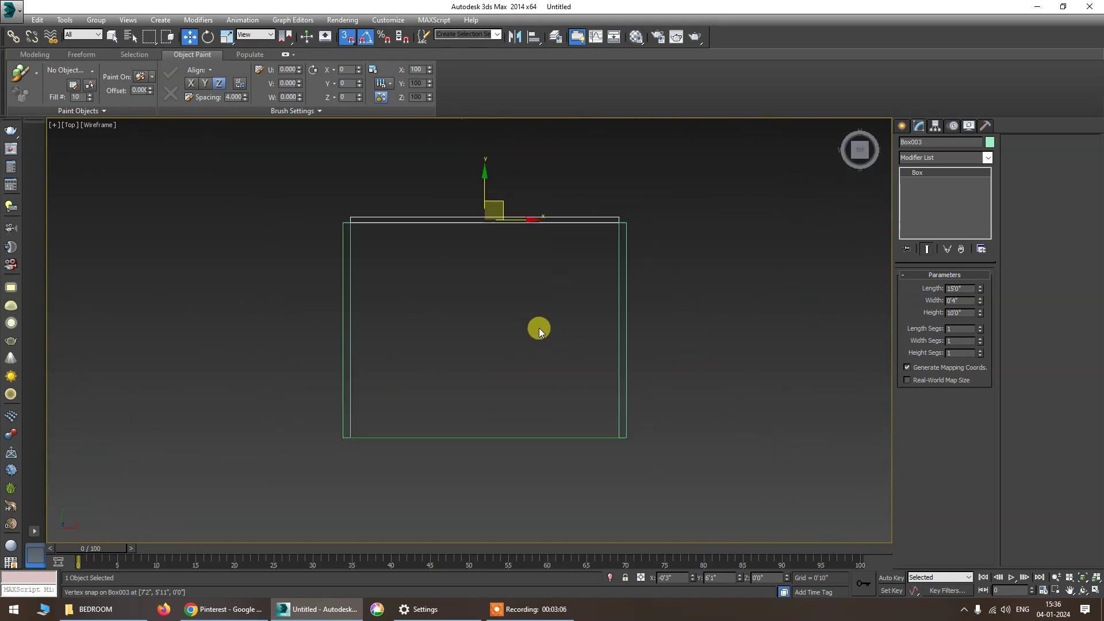
left_click(347, 37)
left_click_drag(483, 183, 483, 406, "shift")
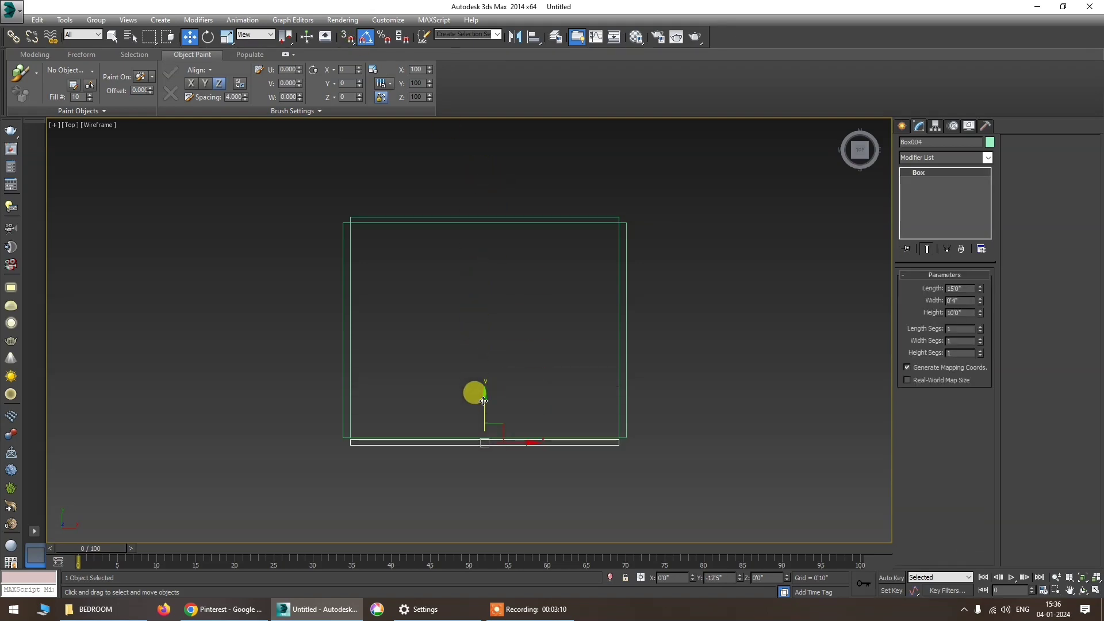
left_click(560, 351)
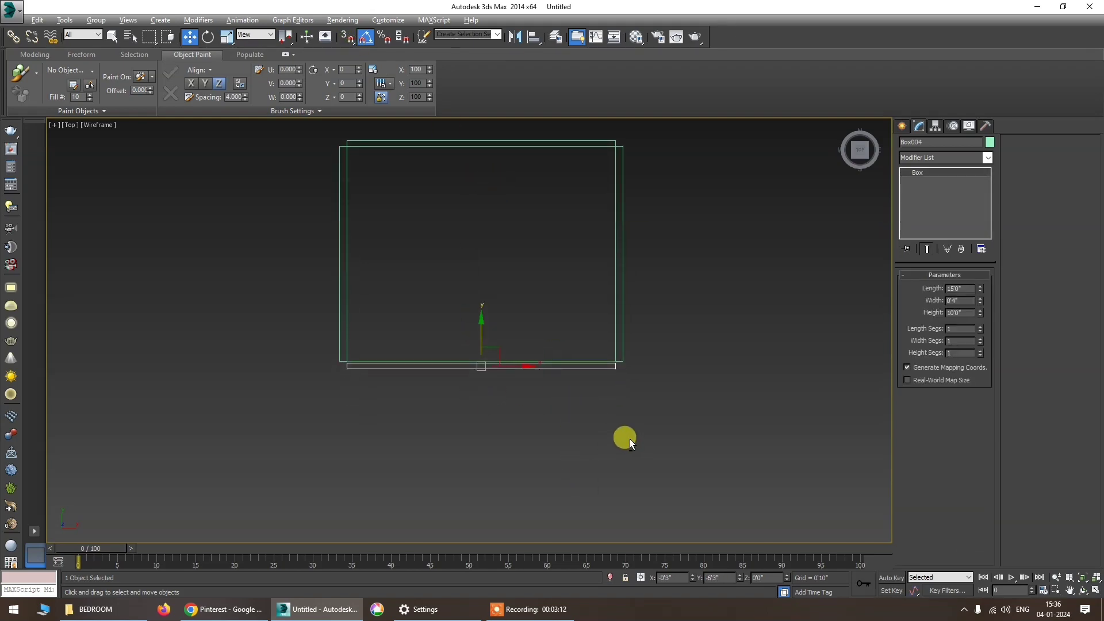
With 3D snapping on, snap the front wall's bottom inner corner to the adjoining side wall's bottom corner and return the display to shaded.
middle_click_drag(626, 439, 576, 488, "alt")
scroll(552, 480, "up", 6)
middle_click_drag(525, 394, 521, 418)
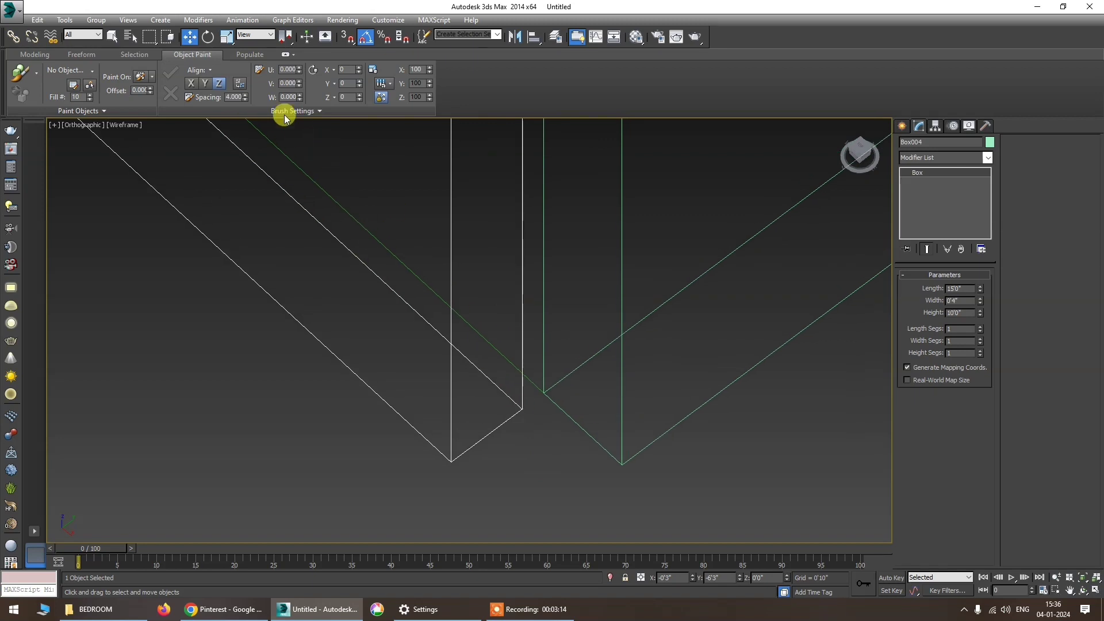
left_click(348, 38)
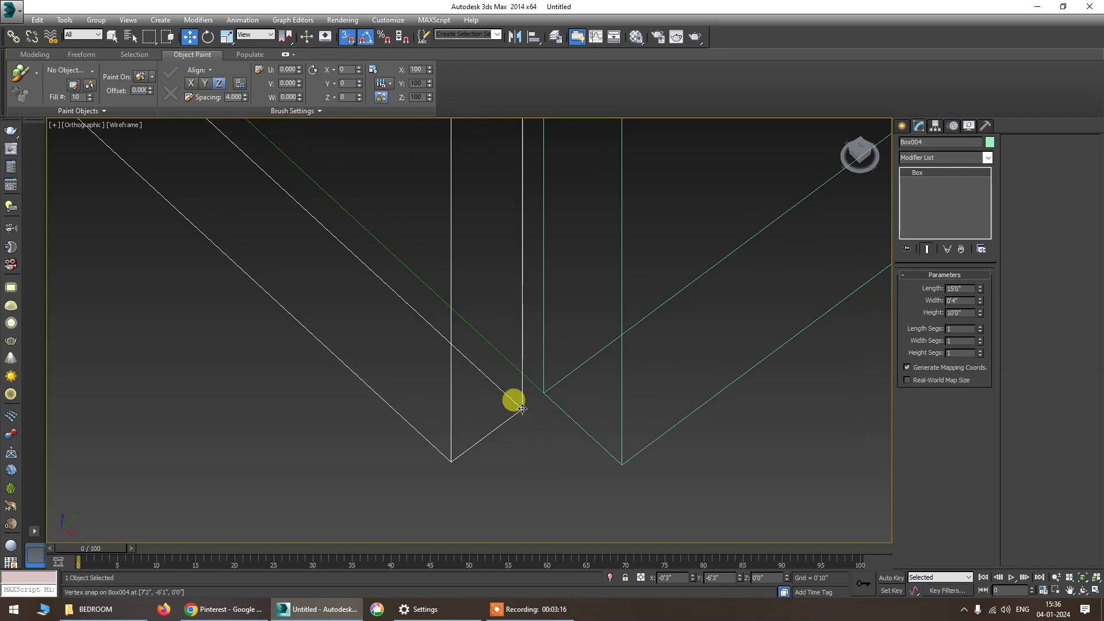
scroll(522, 409, "down", 6)
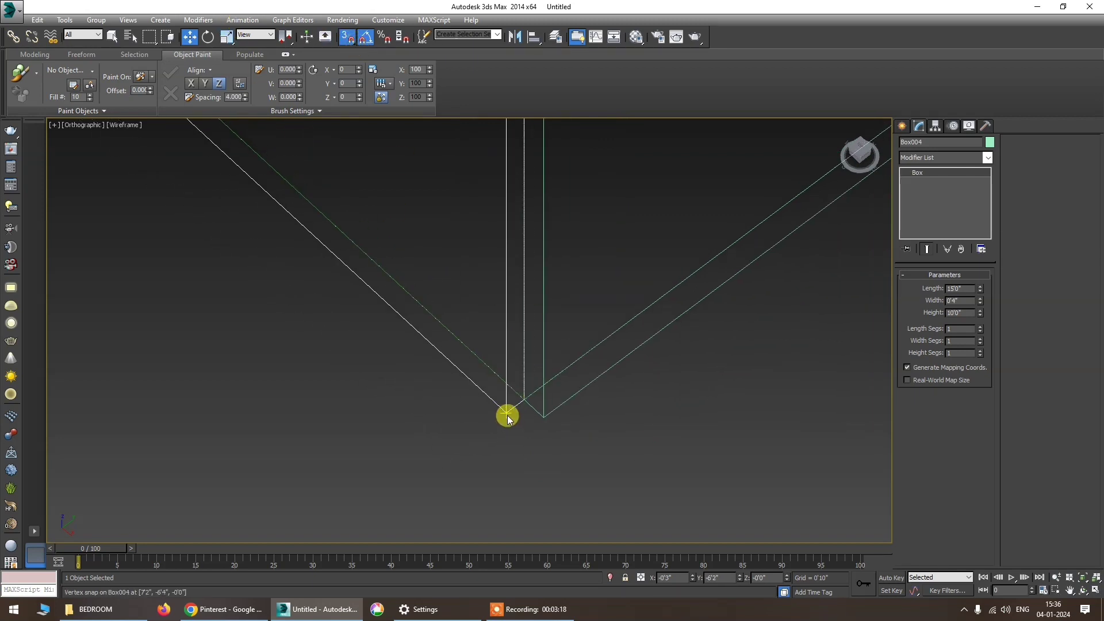
middle_click_drag(495, 412, 478, 531, "alt")
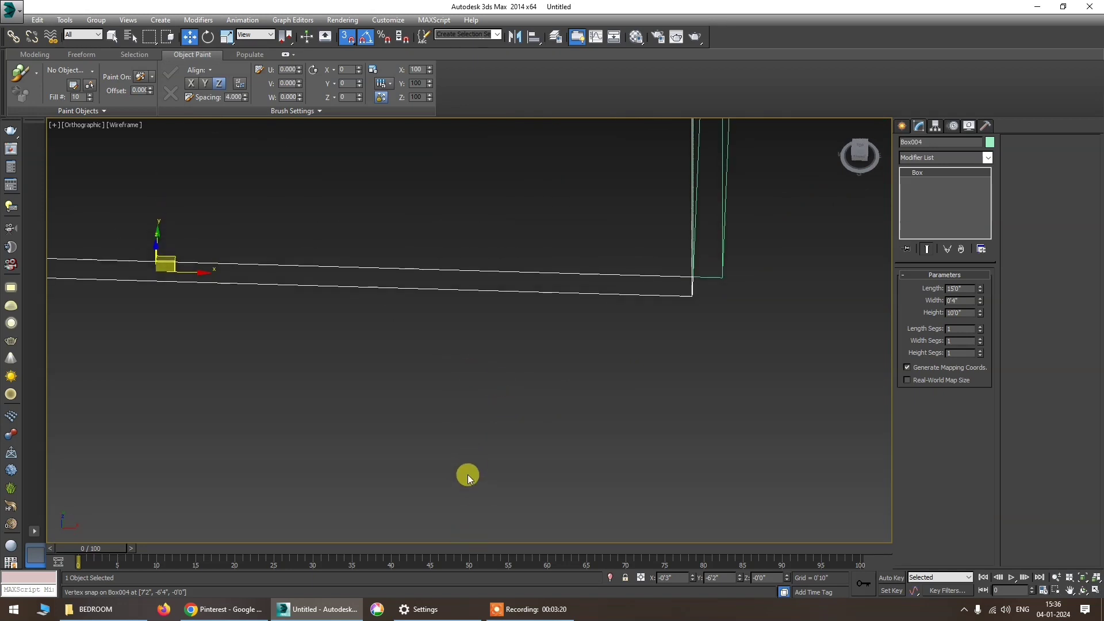
scroll(468, 477, "down", 3)
middle_click_drag(446, 402, 456, 491)
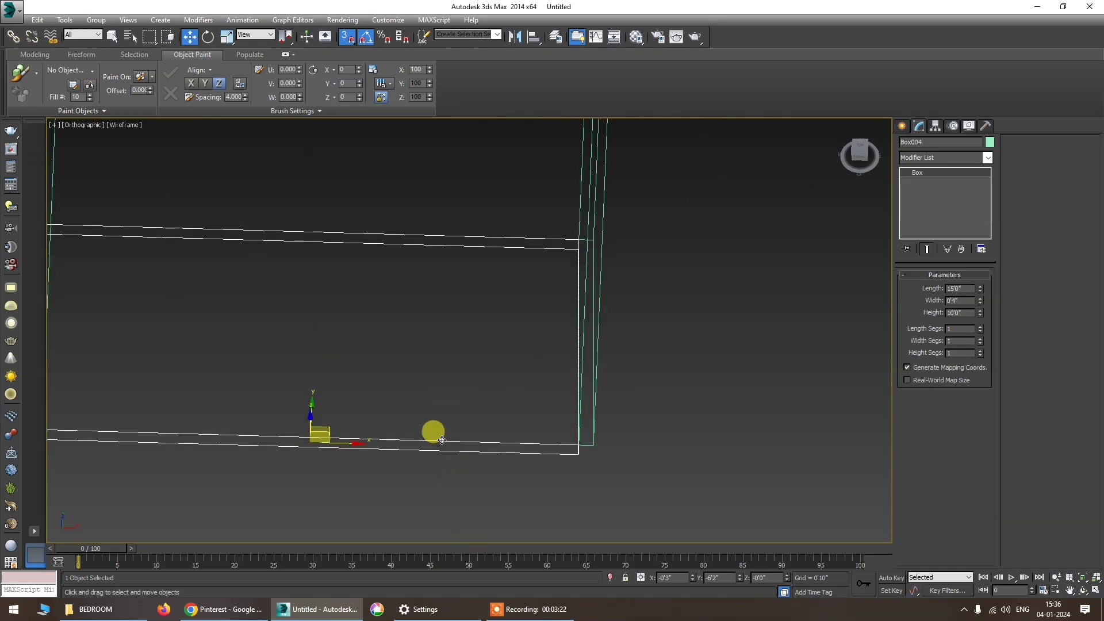
key("F3")
middle_click_drag(437, 419, 463, 478, "alt")
Switch to Top view and start creating a standard primitive box.
key("t")
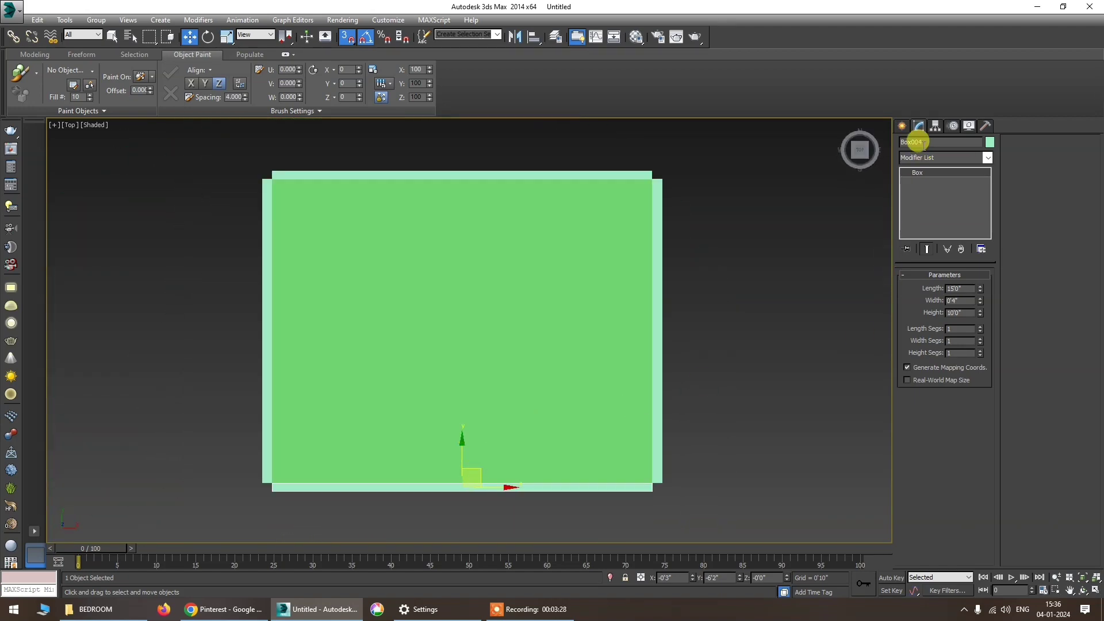
left_click(901, 125)
left_click(922, 199)
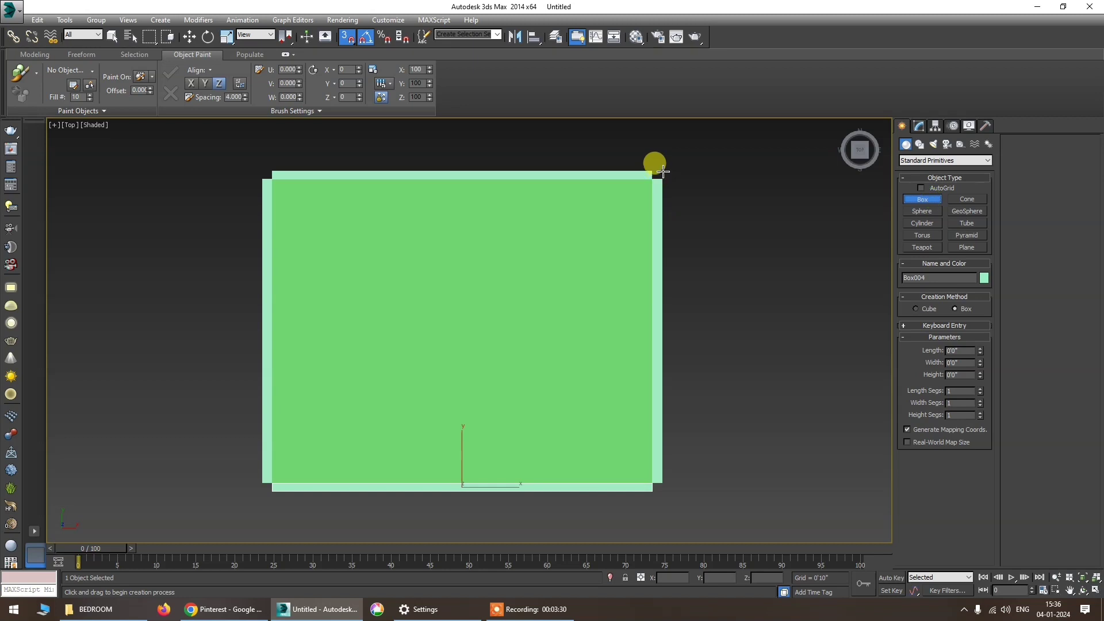
left_click_drag(657, 165, 540, 299)
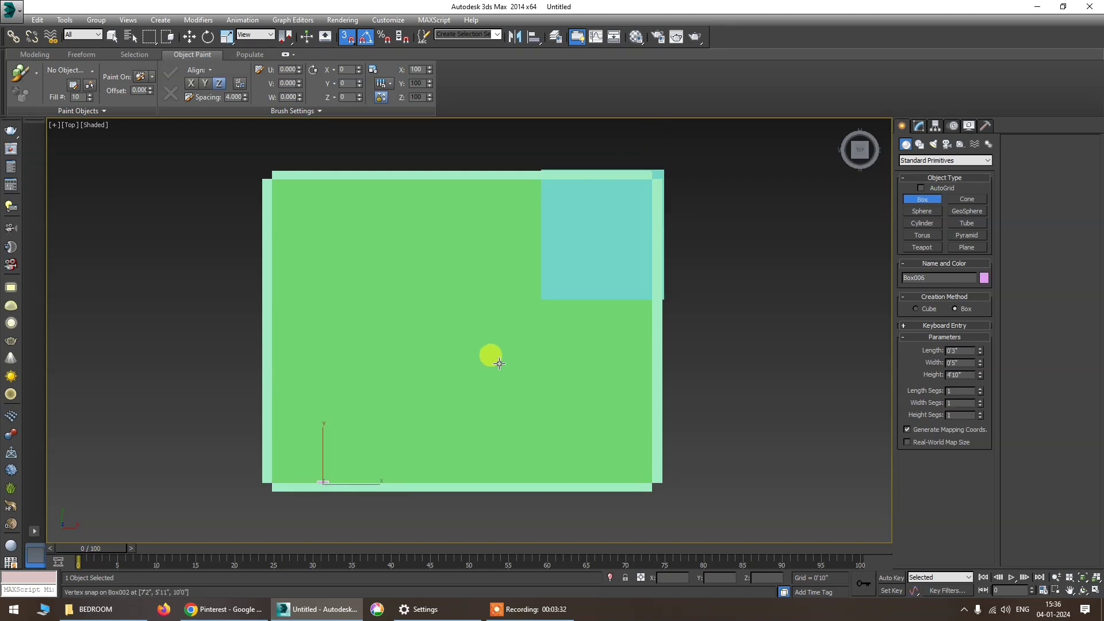
right_click(498, 363)
key("Delete")
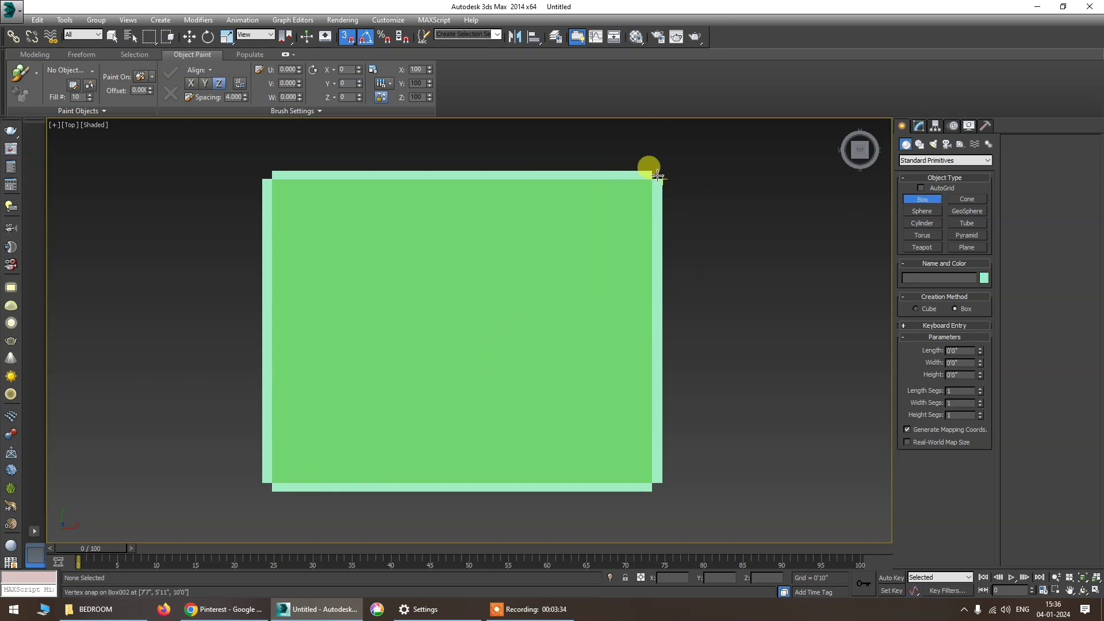
Draw a ceiling box about 12'4" by 15'4" across the wall tops, snapping between opposite outer corners of the room.
left_click_drag(666, 167, 253, 487)
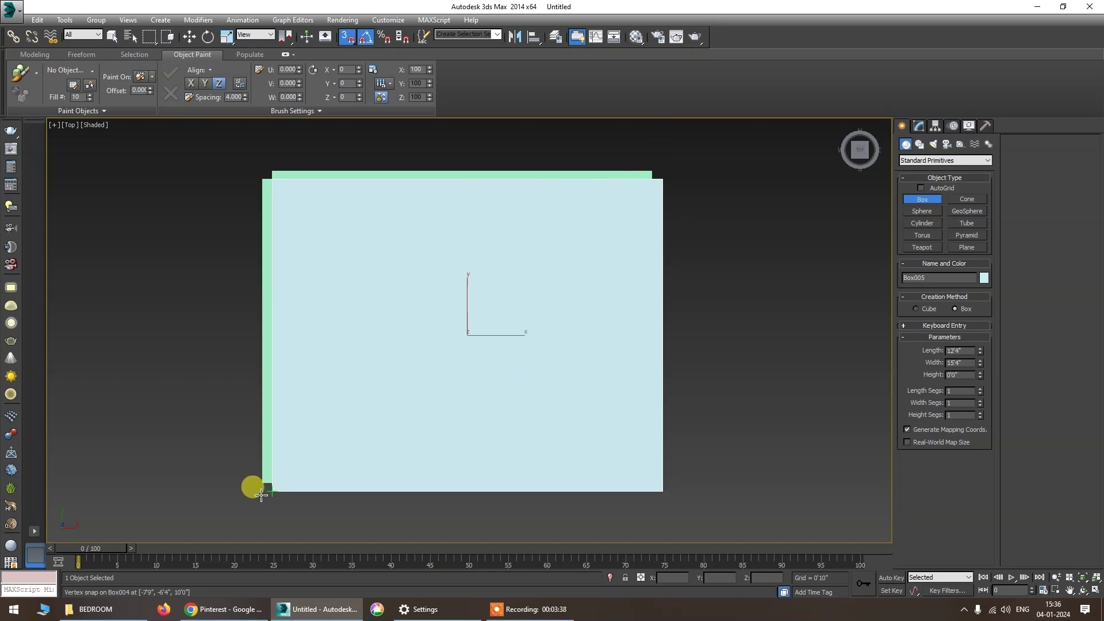
left_click(276, 476)
right_click(278, 477)
Set the ceiling box's height to 6" and display the model shaded with edged faces.
middle_click_drag(339, 515, 430, 453, "alt")
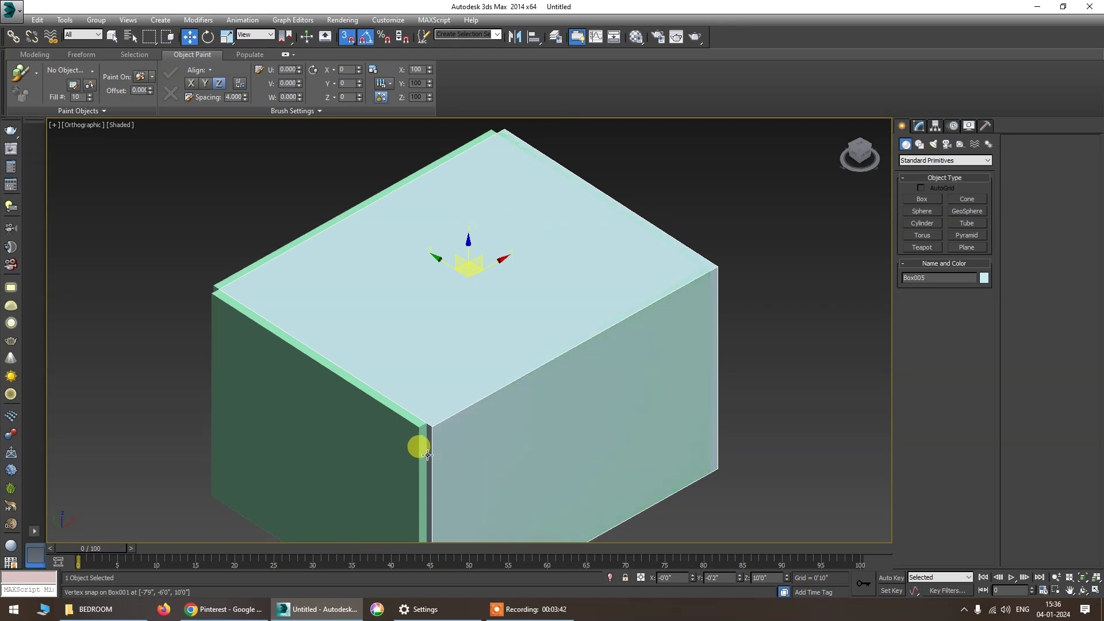
key("F3")
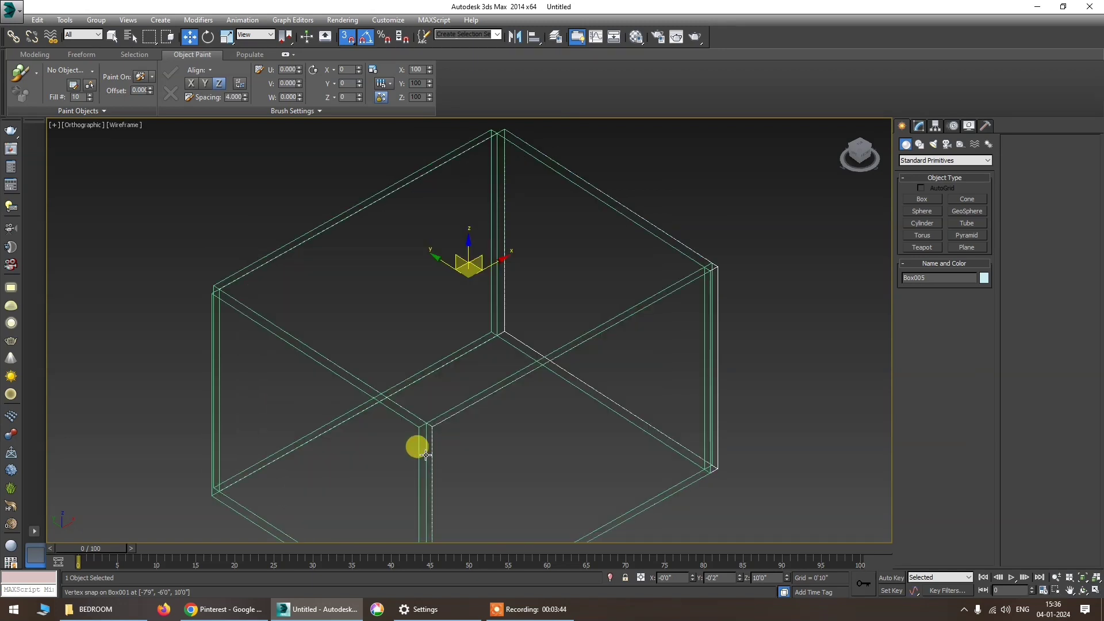
key("1")
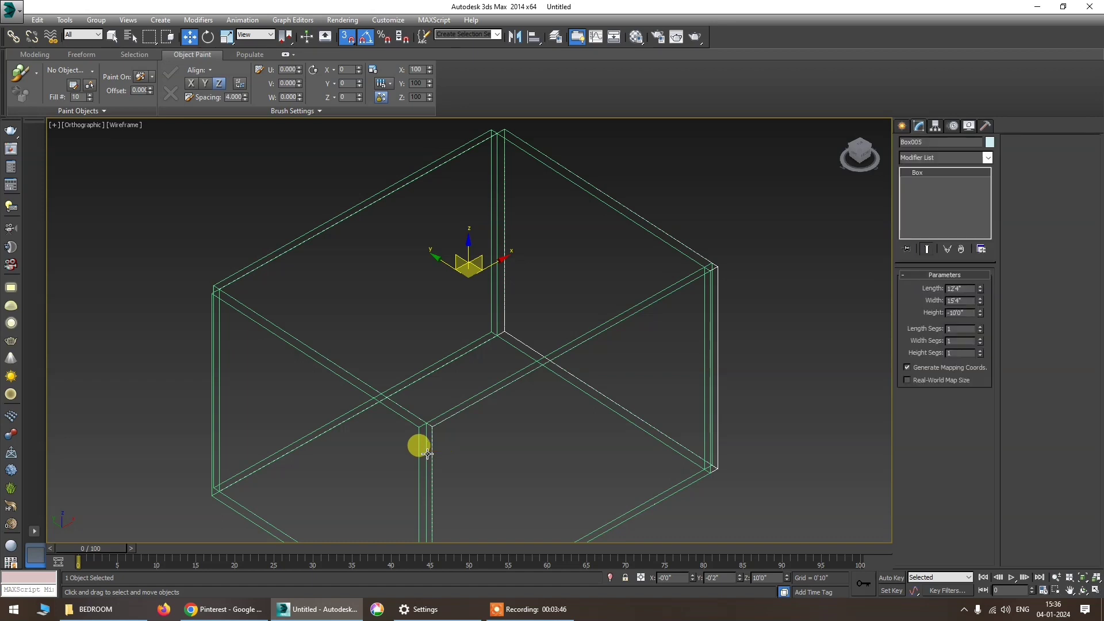
right_click(452, 353)
left_click(464, 363)
key("F3")
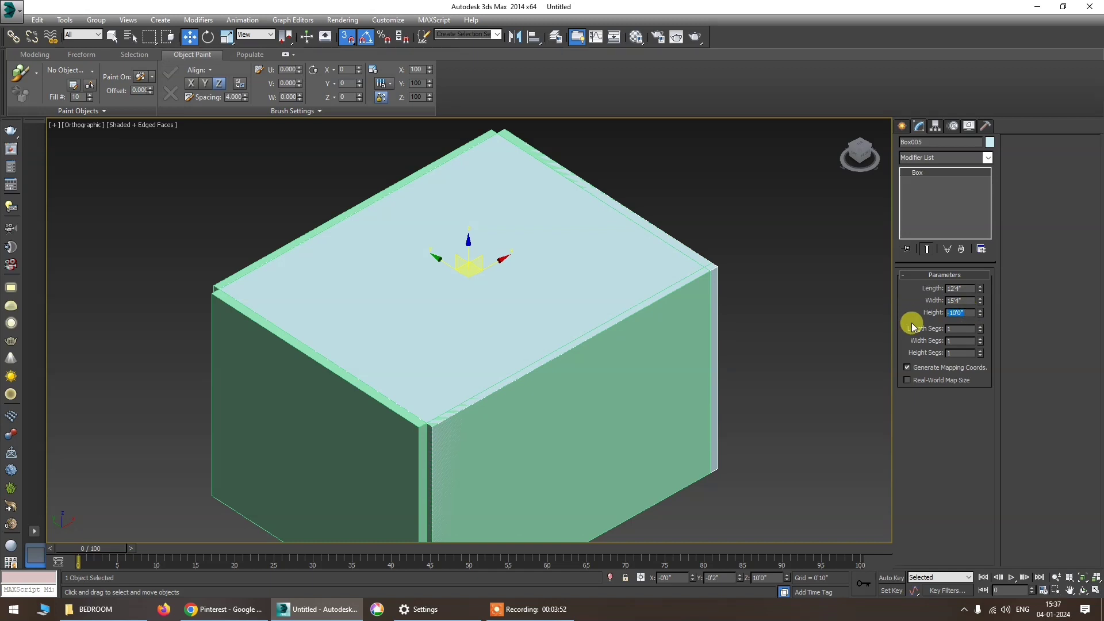
type("6\"")
key("Tab")
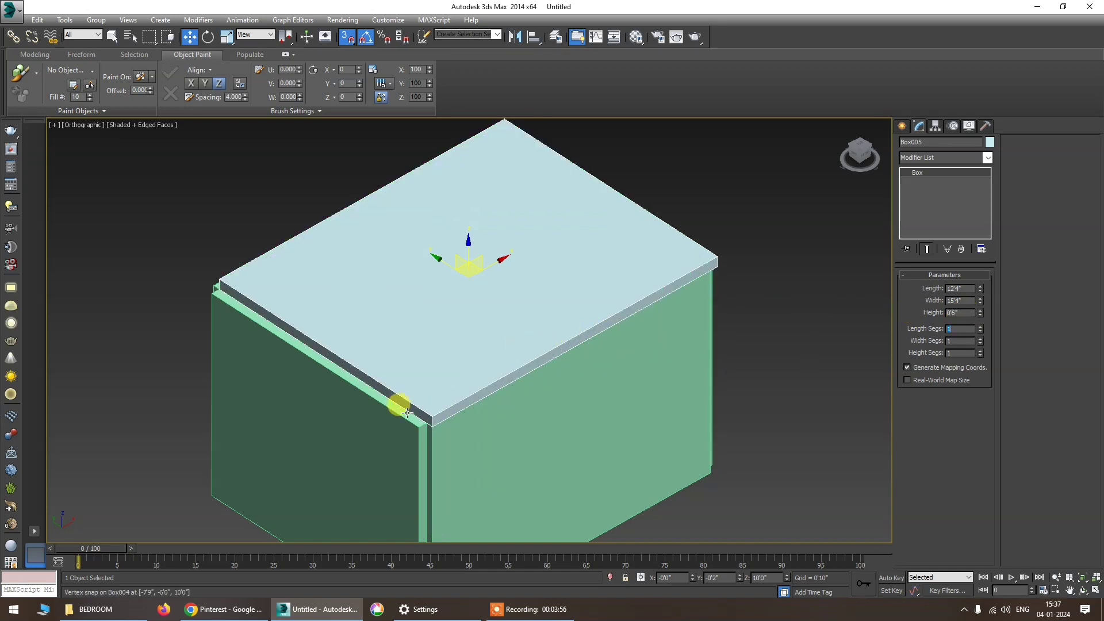
Enlarge the ceiling to 12'10" by 15'10" and, with snapping off, shift it to about X -0'6", Y -0'2" so it covers the walls.
middle_click_drag(394, 401, 577, 409, "alt")
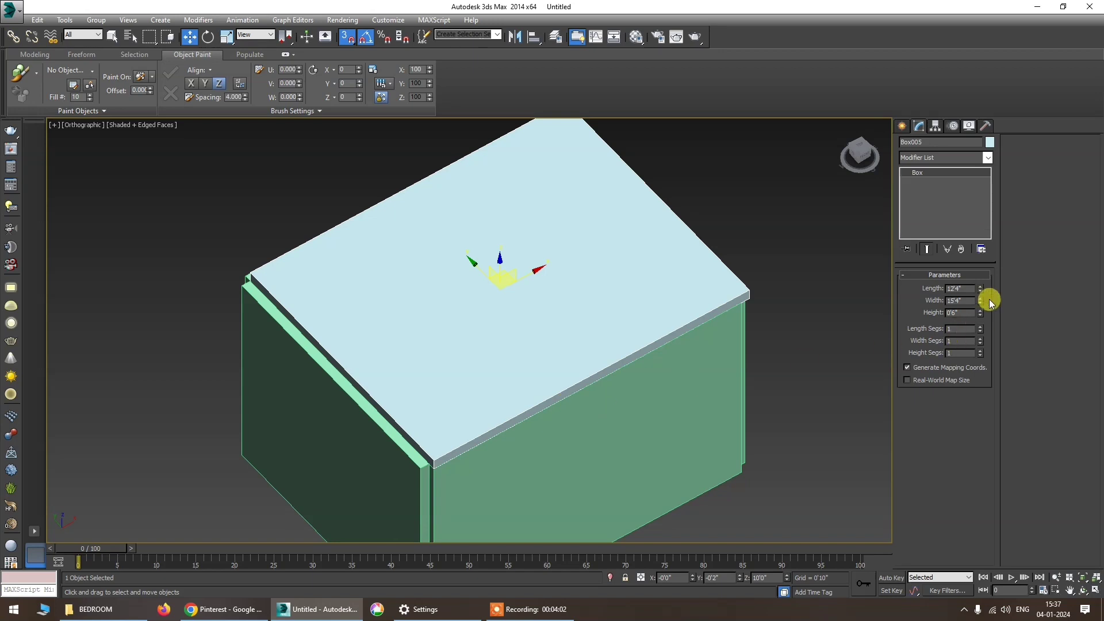
left_click_drag(979, 286, 981, 299)
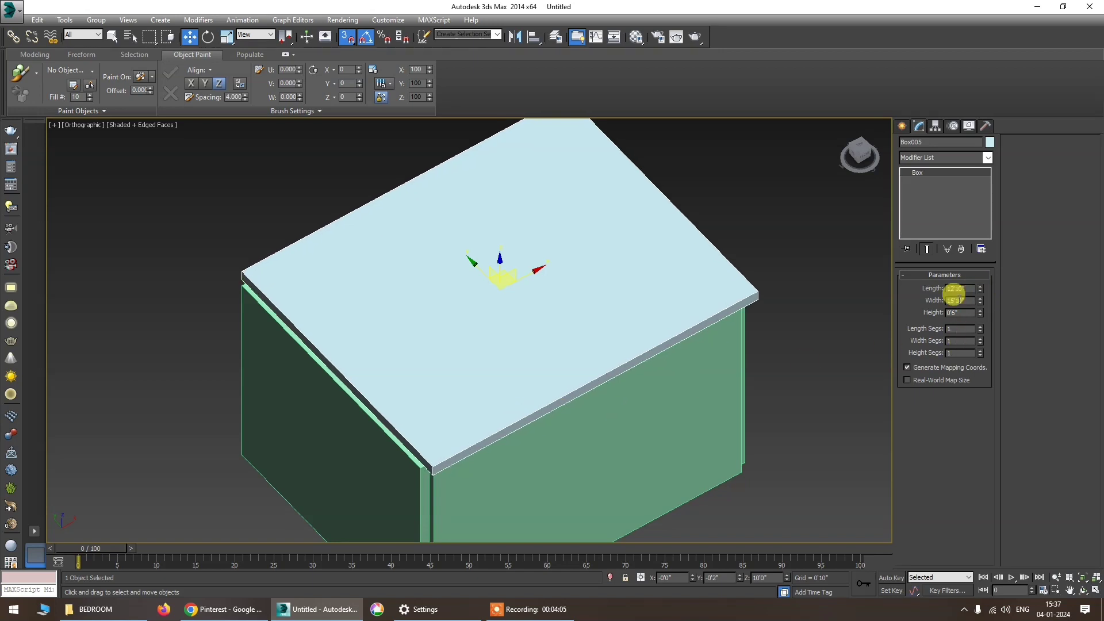
left_click(345, 40)
left_click_drag(530, 271, 520, 279)
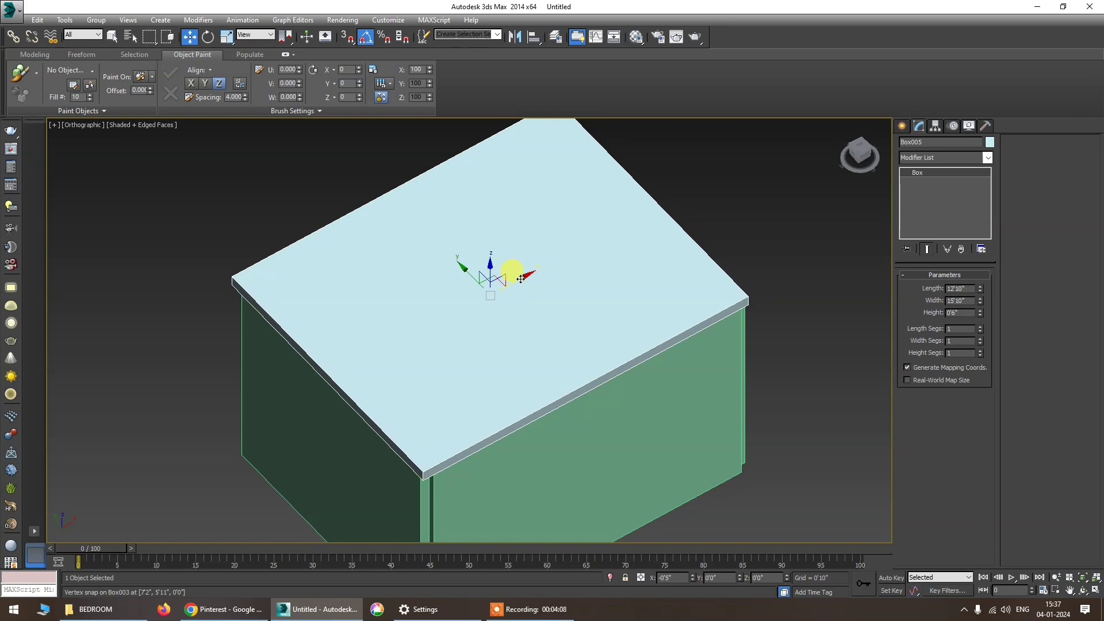
middle_click_drag(547, 344, 477, 308, "alt")
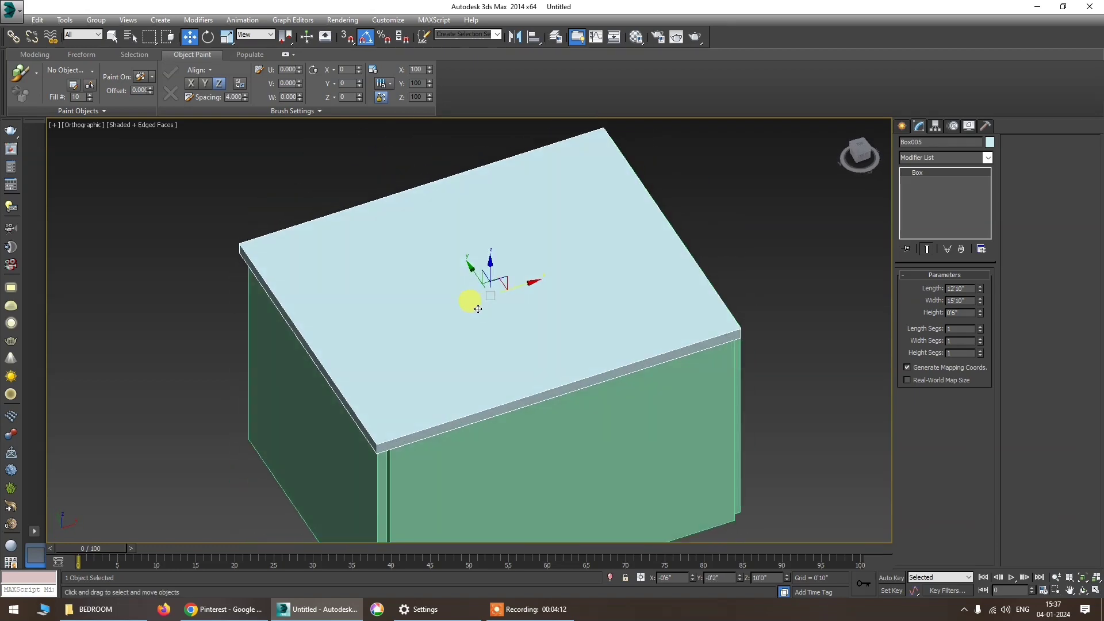
Hide the ceiling and the front wall to open up the room's interior.
right_click(478, 309)
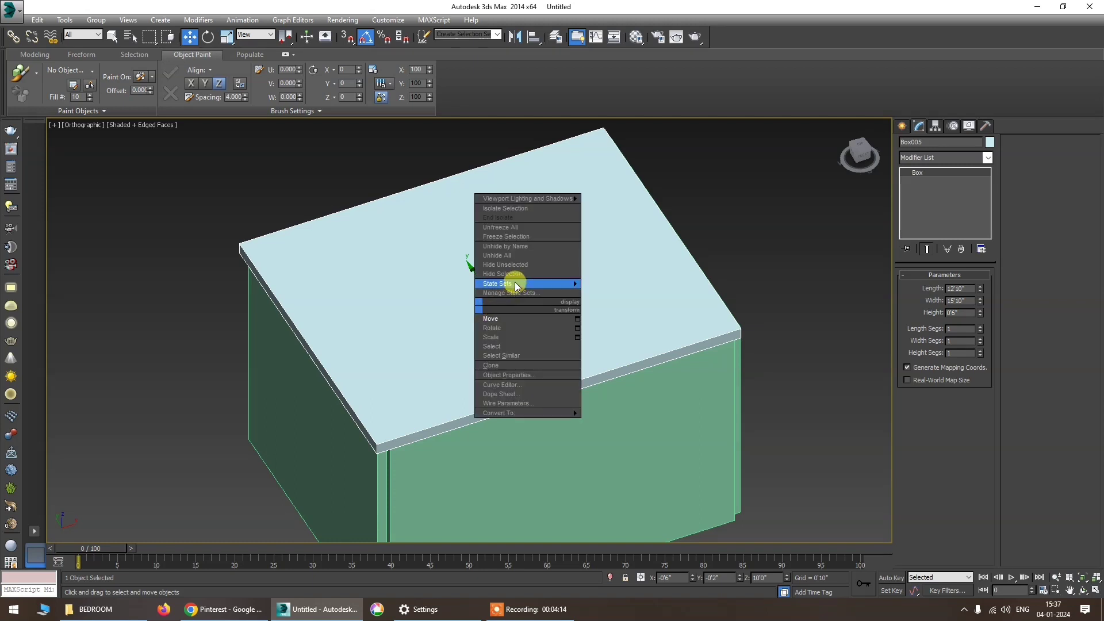
left_click(515, 271)
left_click(519, 357)
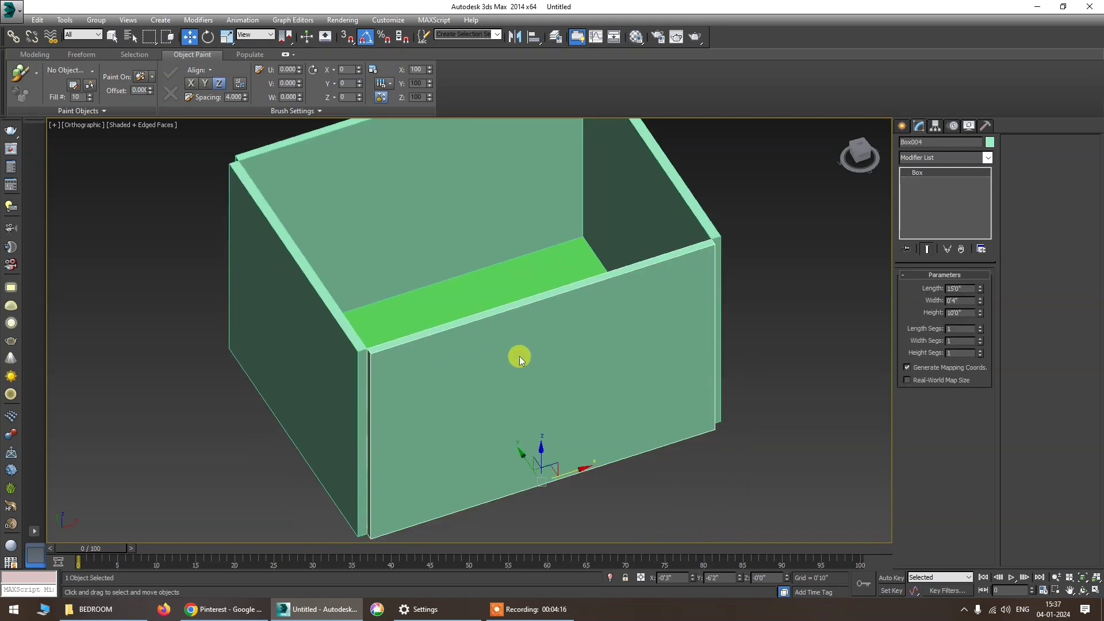
right_click(519, 355)
left_click(540, 322)
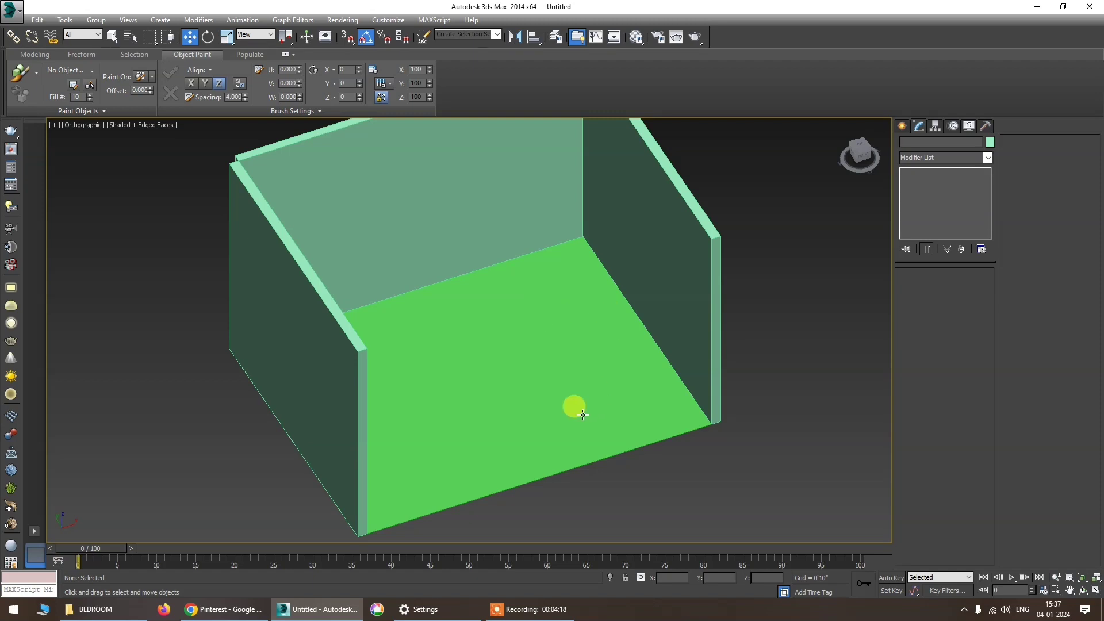
View the room's interior from the other side and unhide all hidden objects.
middle_click_drag(557, 415, 535, 392, "alt")
right_click(534, 392)
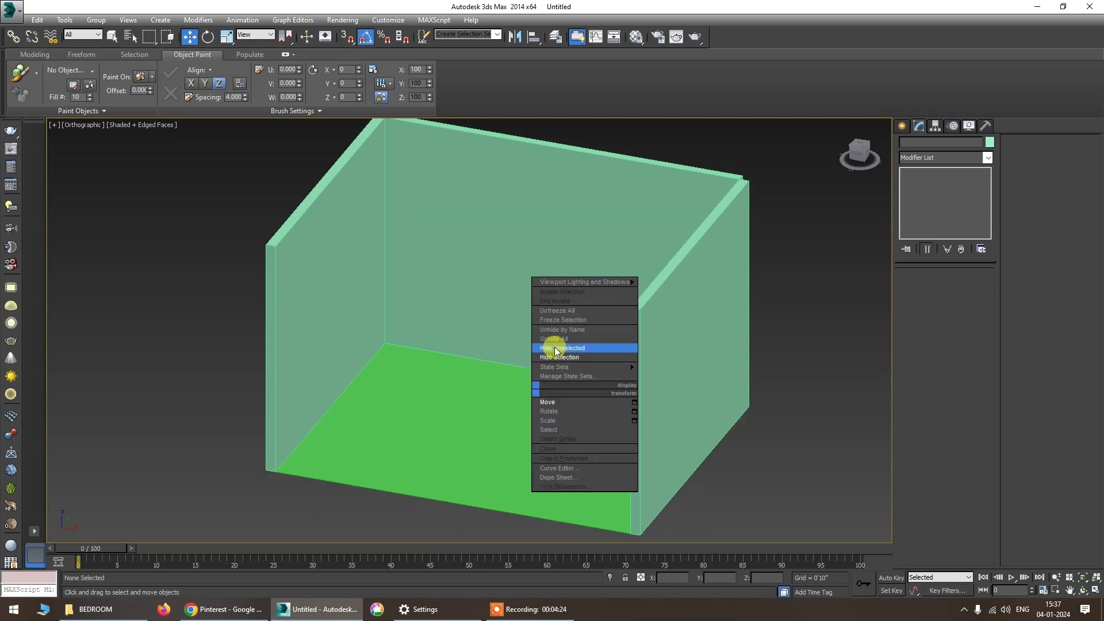
left_click(555, 339)
Copy the side wall on the positive X side outward along X to about 11'11", as one independent copy.
left_click(679, 365)
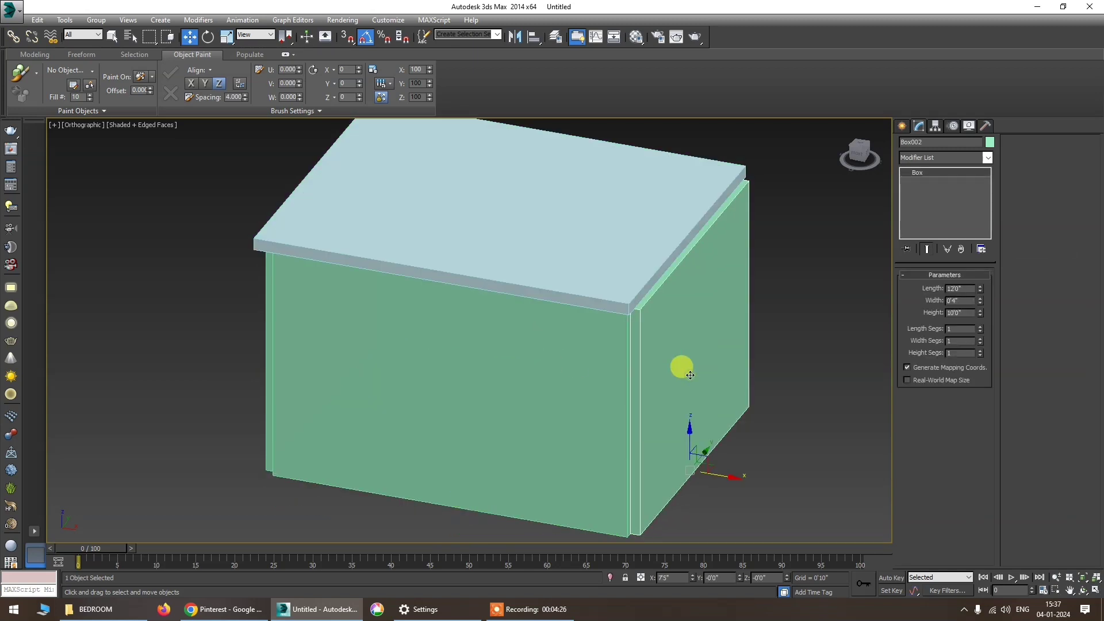
middle_click_drag(690, 375, 638, 401, "alt")
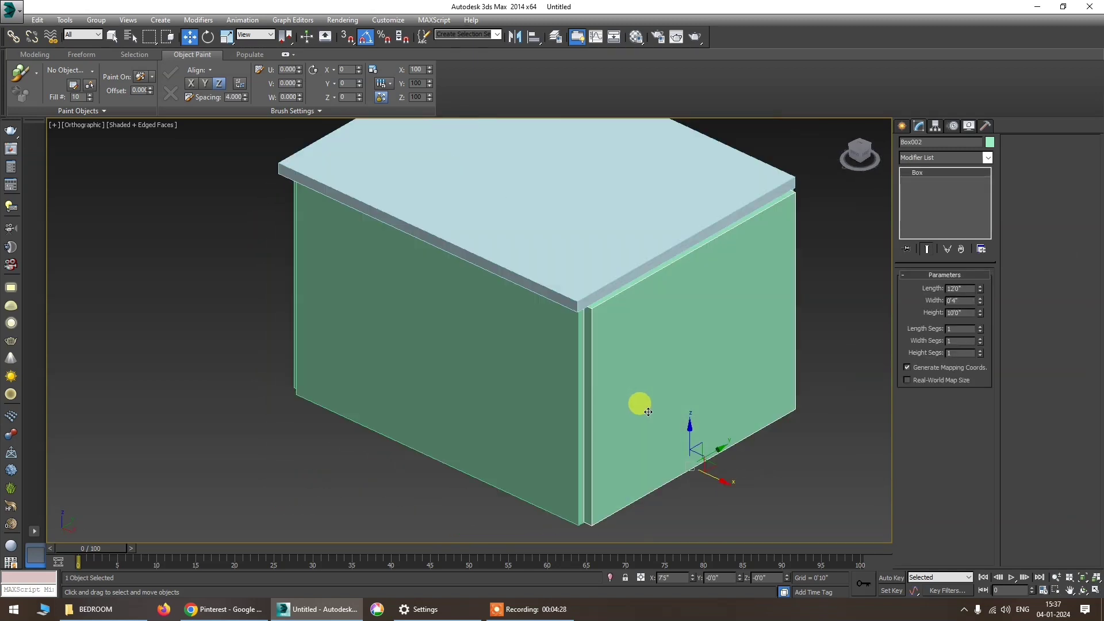
scroll(493, 361, "up", 2)
scroll(458, 421, "up", 4)
scroll(401, 382, "down", 4)
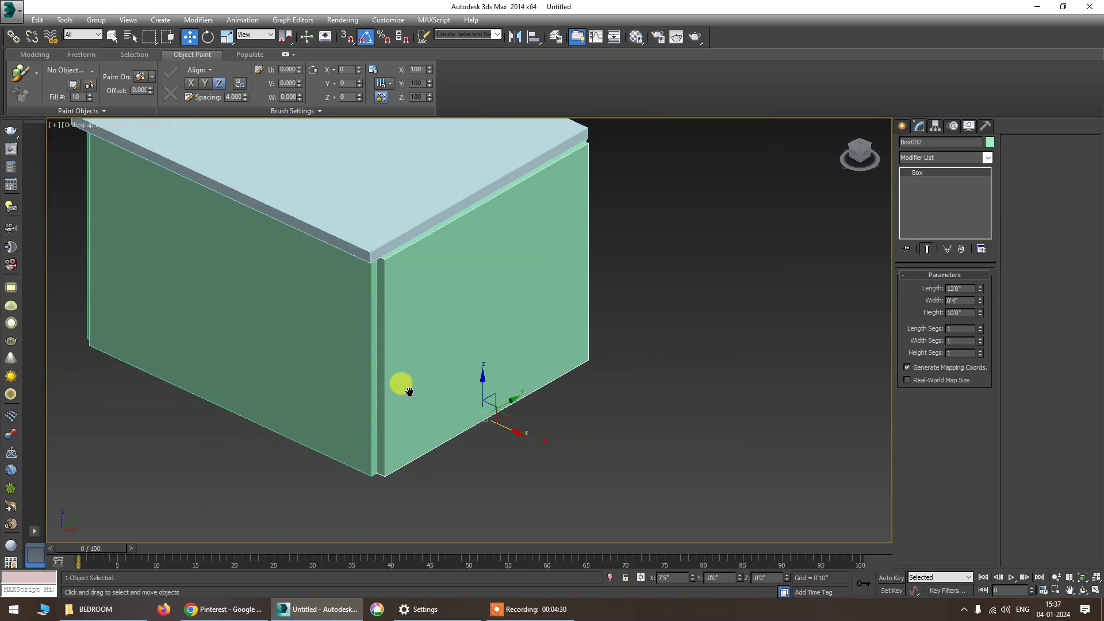
left_click_drag(505, 435, 586, 461, "shift")
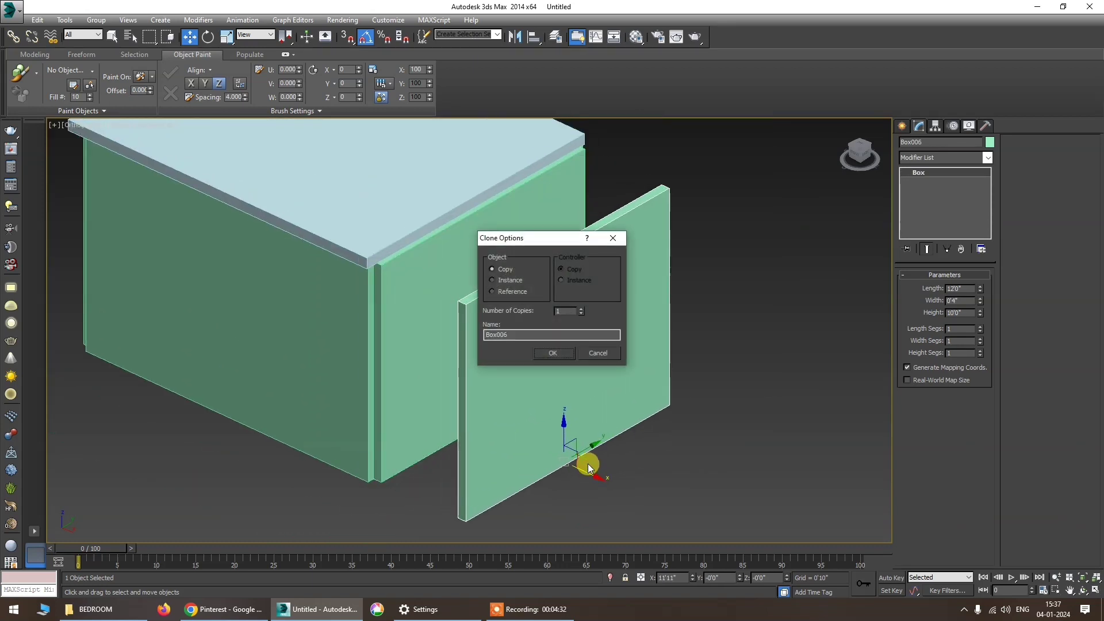
left_click(552, 352)
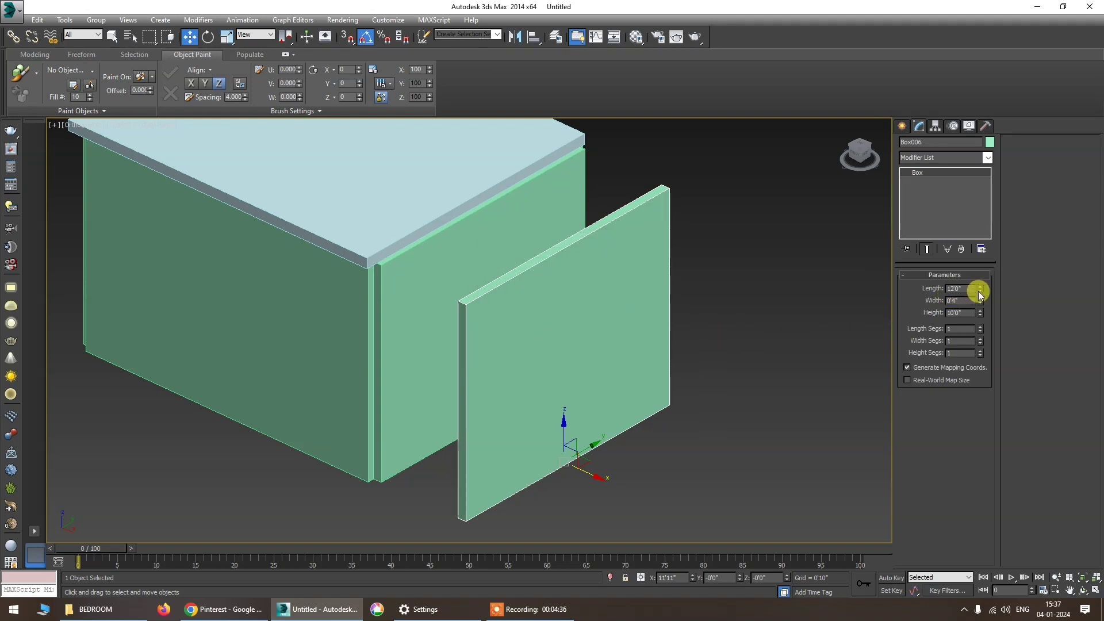
Resize the copied wall into a door-sized block with length 3'3", width 1'3" and height 8'0".
left_click_drag(980, 291, 911, 294)
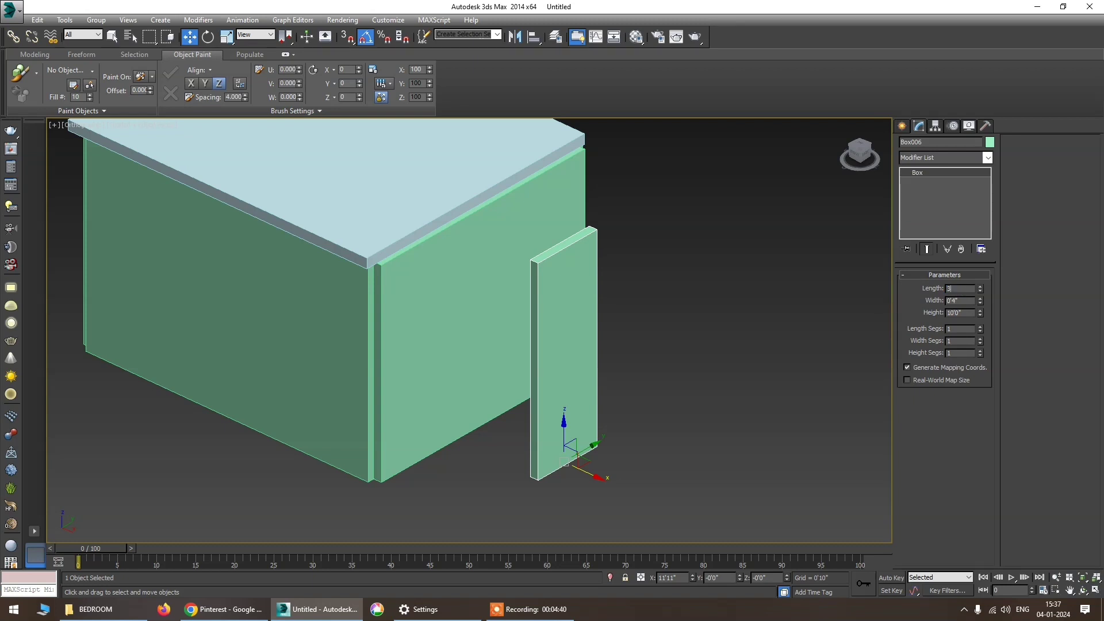
type("3'3\"")
key("Tab")
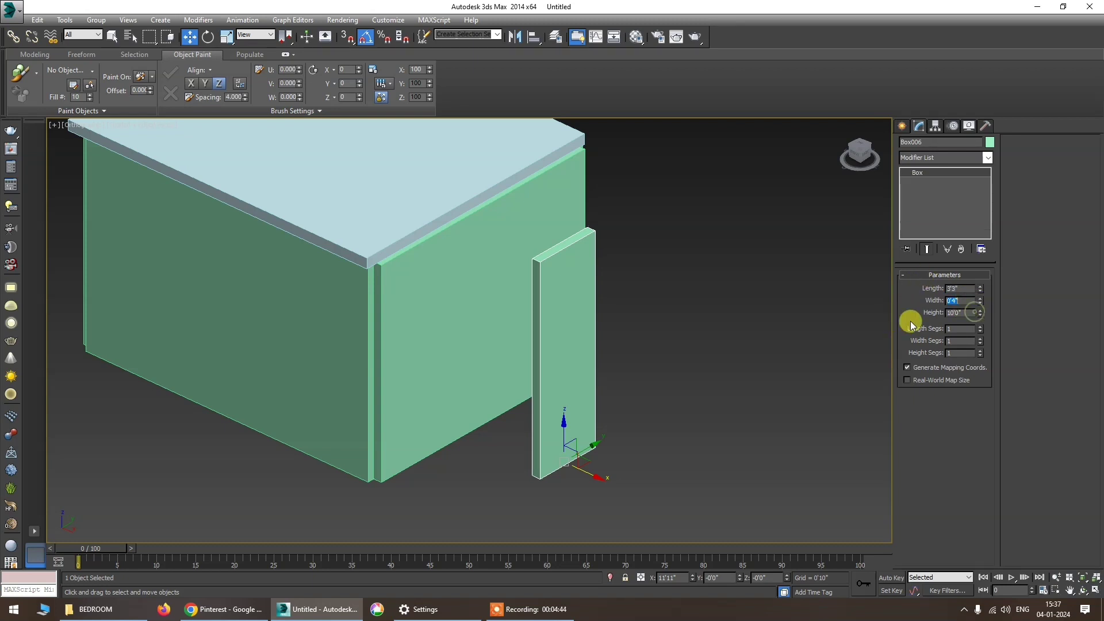
key("Tab")
type("8")
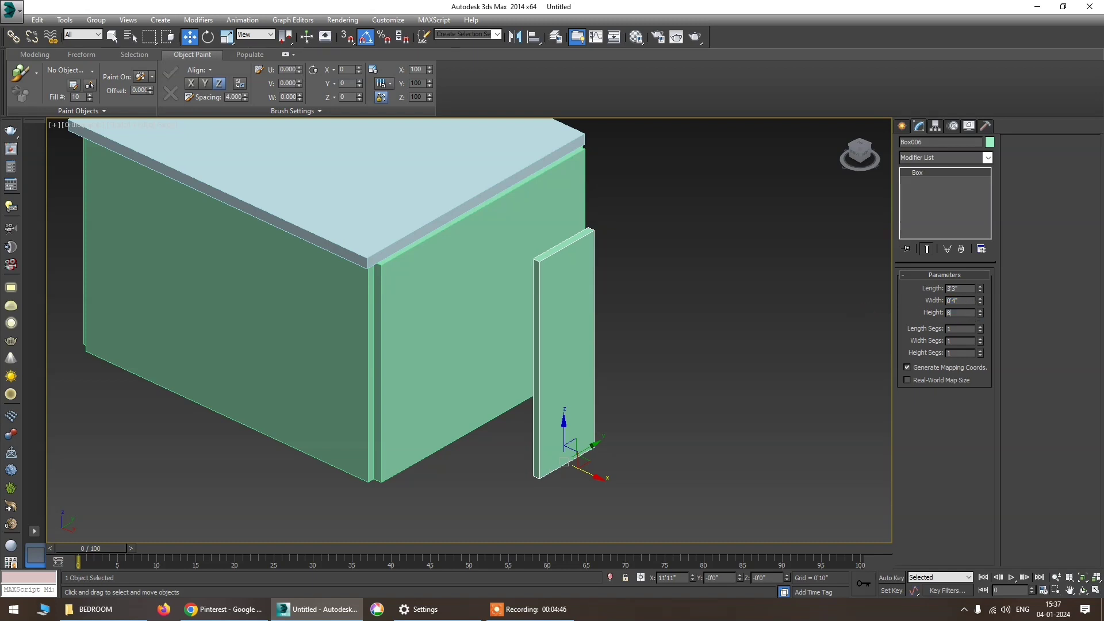
key("Tab")
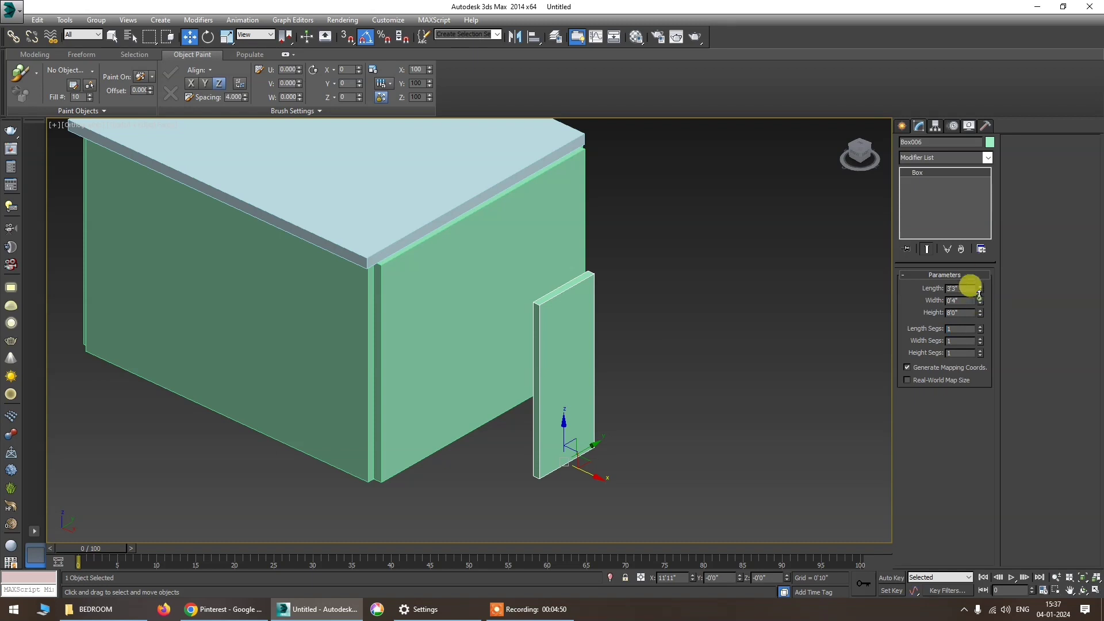
left_click_drag(979, 296, 946, 133)
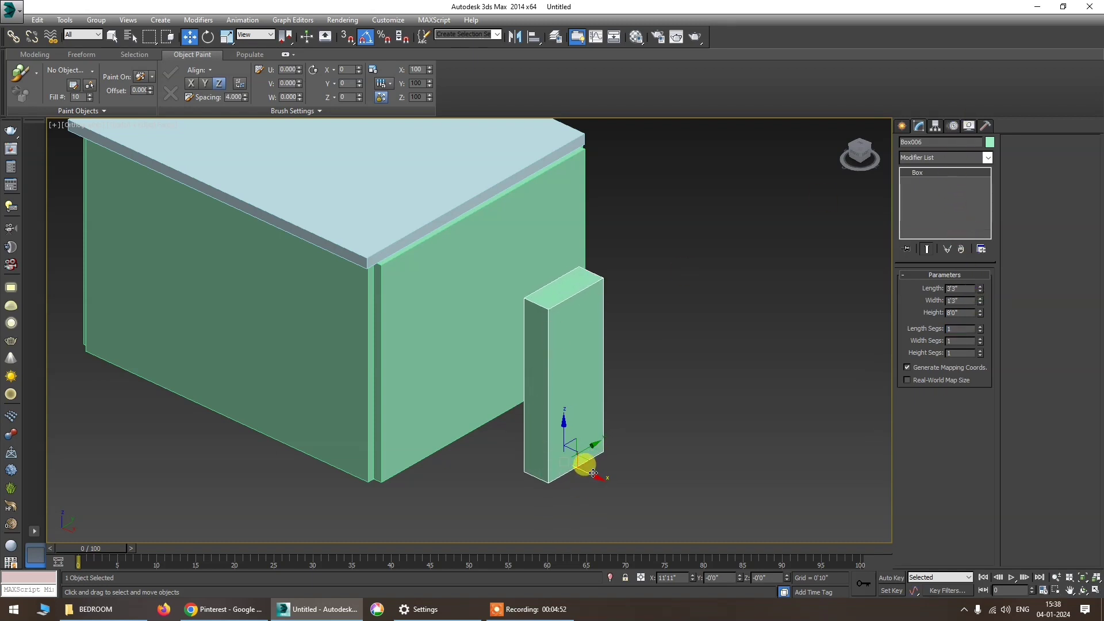
Move the door-sized block along X into the side wall at about 7'1", and slide it about 4'0" along Y toward the front corner.
left_click_drag(592, 473, 493, 448)
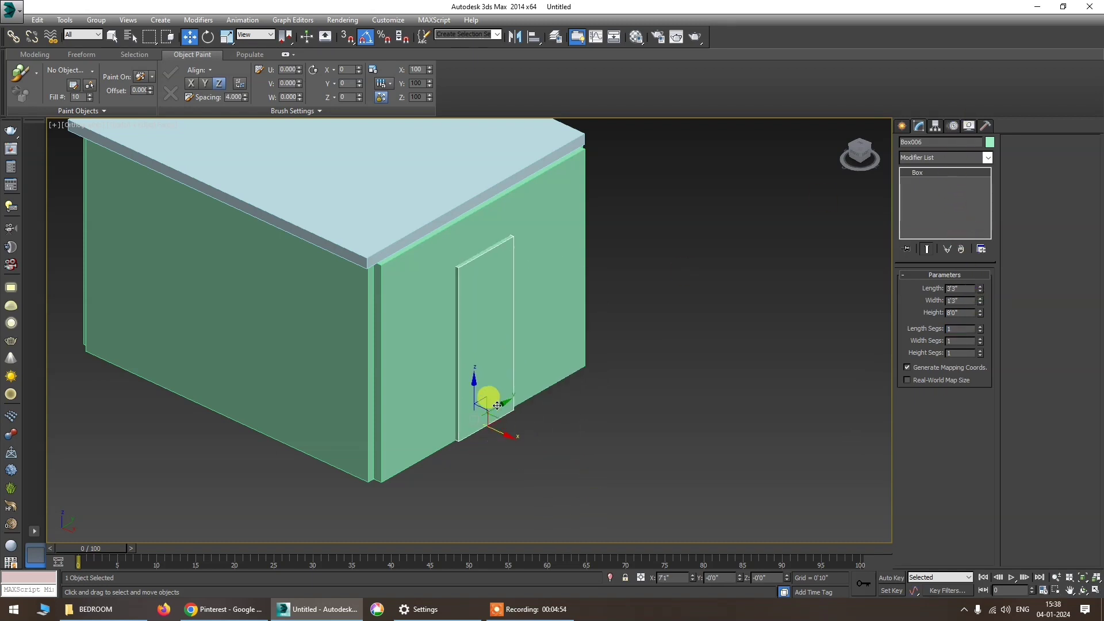
left_click_drag(503, 403, 436, 438)
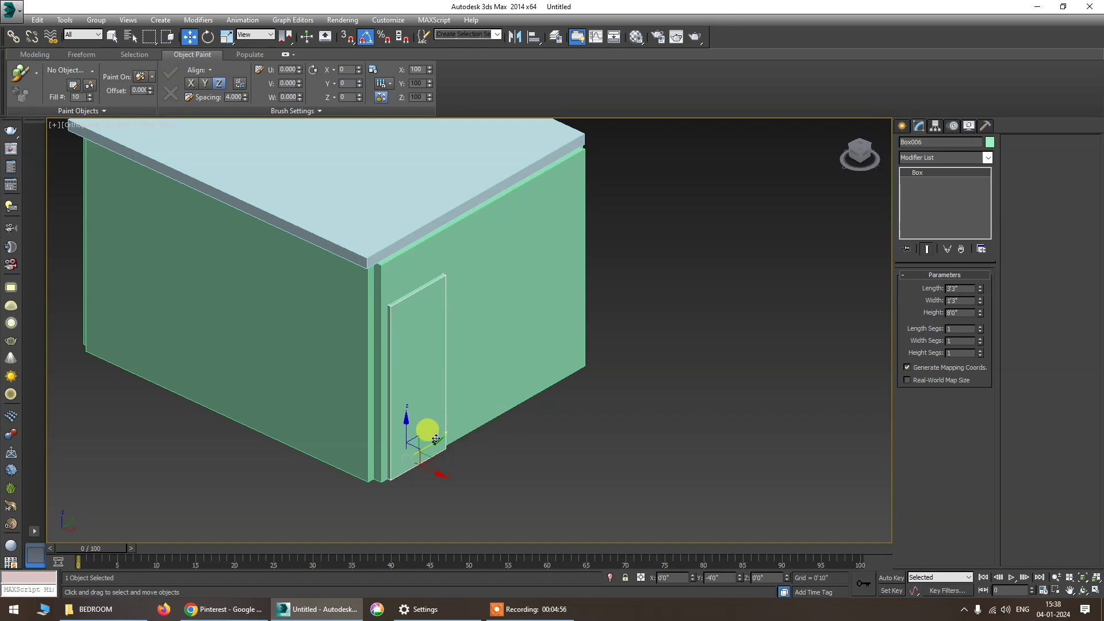
Cut the door opening by subtracting the door-sized block from the side wall with ProBoolean.
left_click(546, 333)
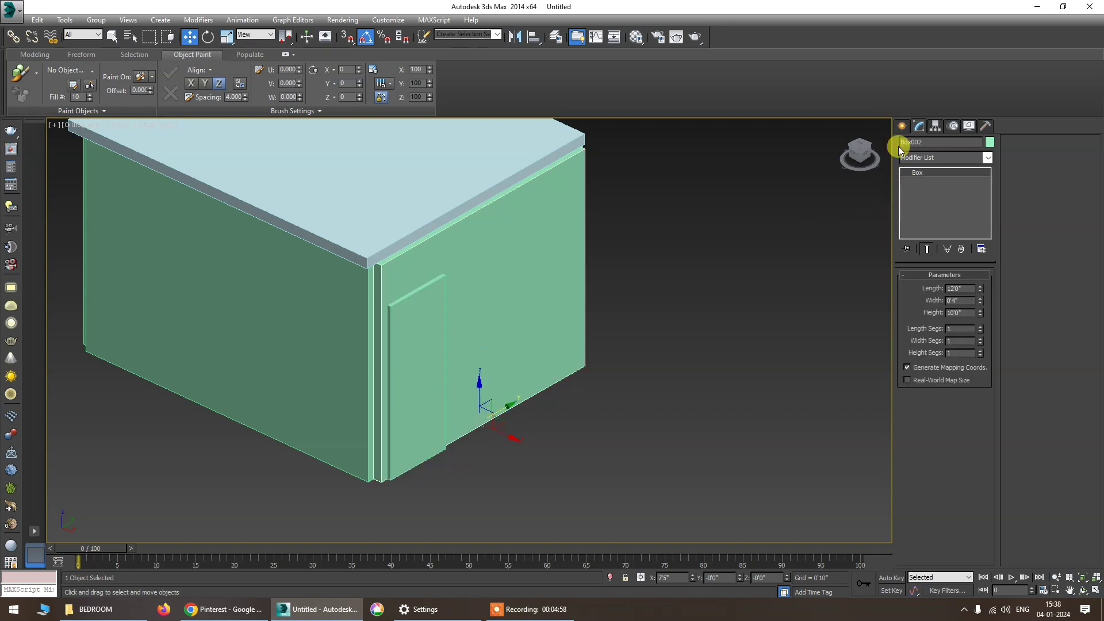
left_click(902, 127)
left_click(920, 160)
left_click(914, 175)
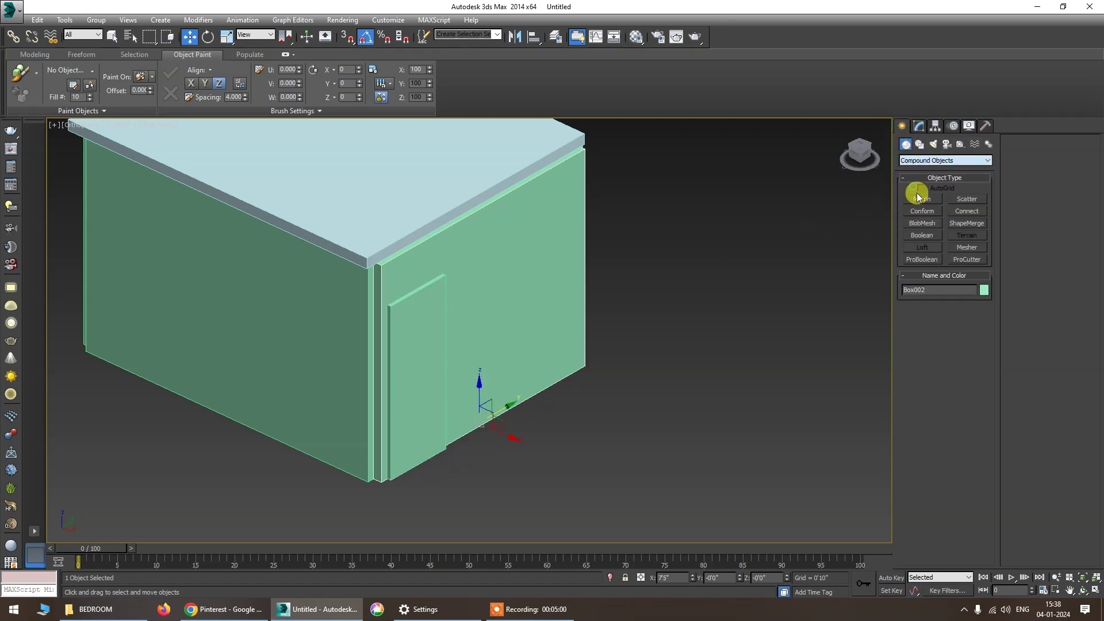
left_click(925, 261)
left_click(947, 320)
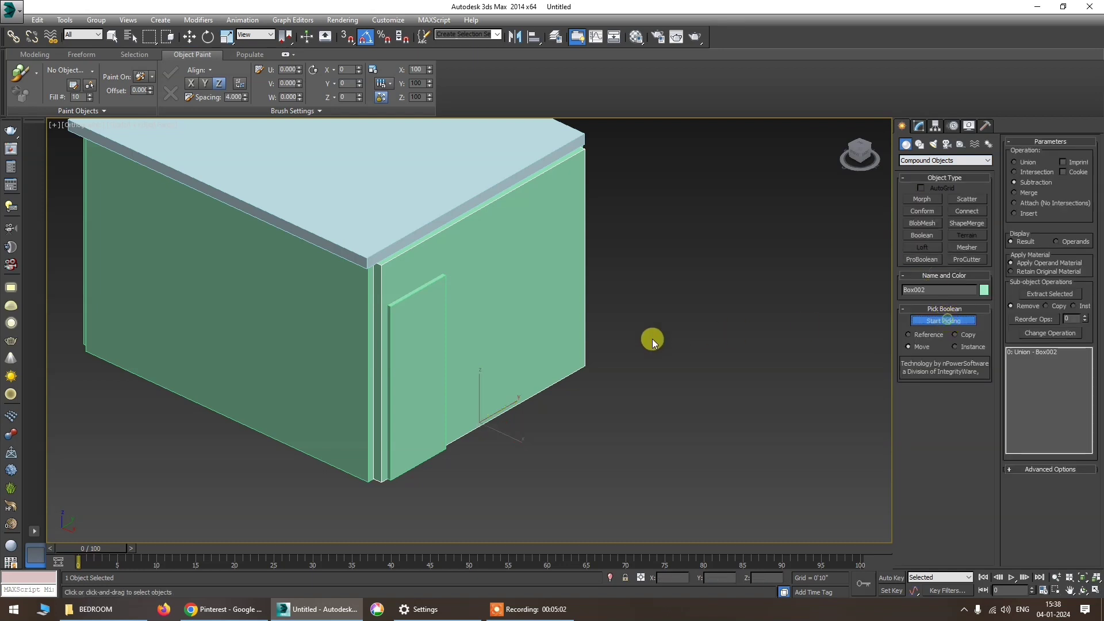
left_click(431, 369)
key("w")
Copy the opposite side wall outward along X to about -13'10", as one independent copy.
mouse_move(468, 414)
middle_mouse_down("alt")
mouse_move(431, 381)
mouse_move(373, 385)
mouse_move(485, 414)
middle_mouse_up("alt")
middle_click_drag(270, 374, 494, 317, "alt")
left_click(424, 370)
middle_click_drag(397, 467, 456, 386)
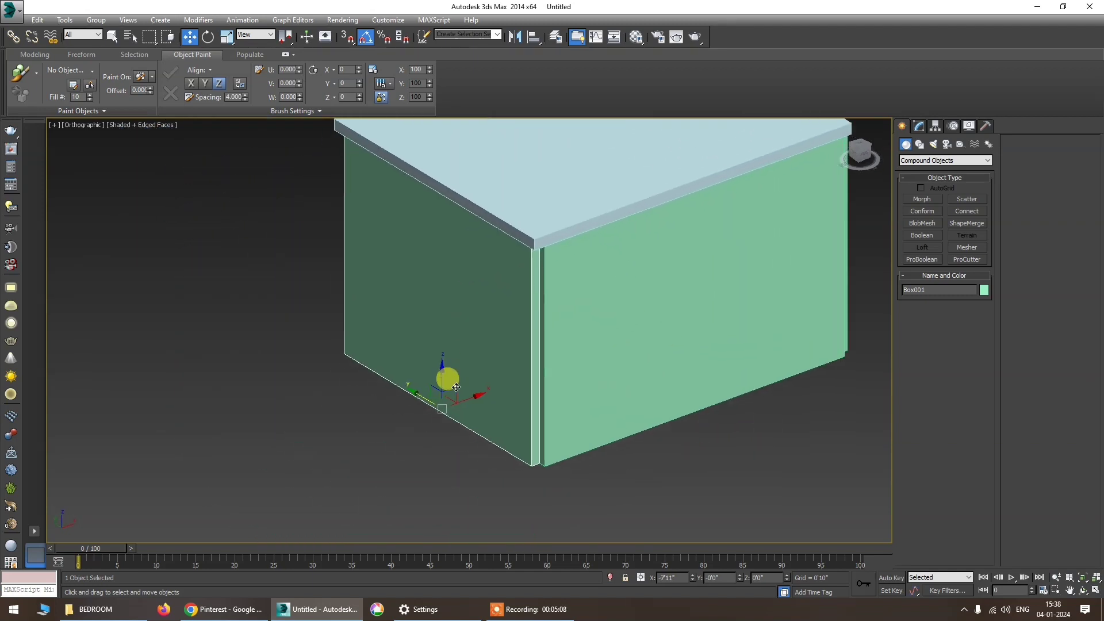
left_click_drag(465, 400, 349, 442, "shift")
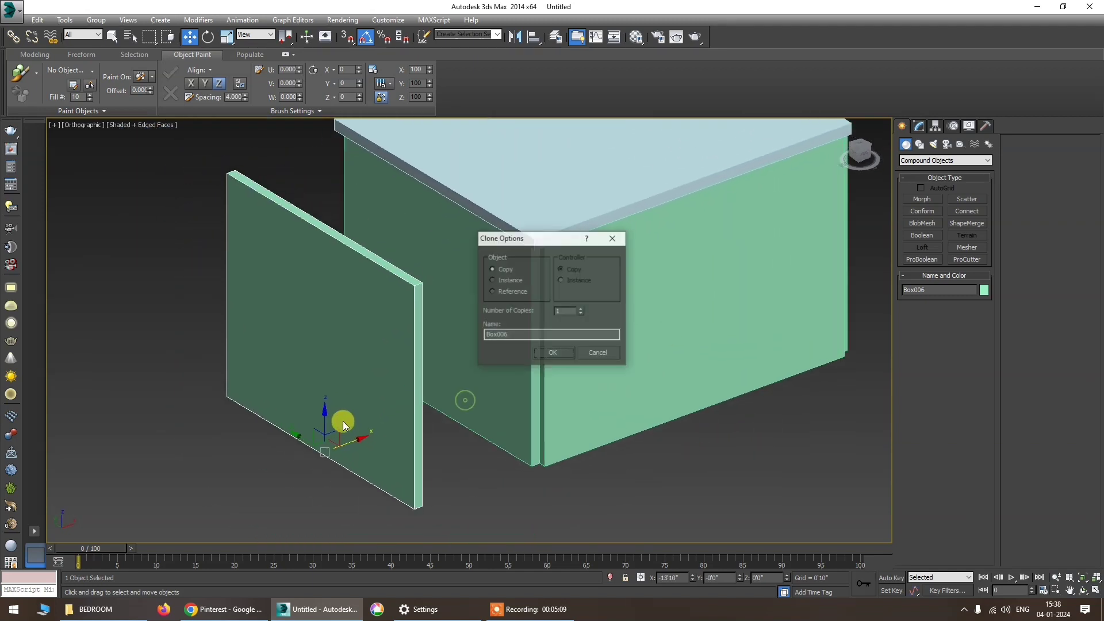
left_click(550, 353)
Resize the copied wall into a window block with length 8'0", width 1'5" and height 6'7".
mouse_move(547, 338)
middle_mouse_down("alt")
mouse_move(414, 333)
mouse_move(409, 360)
mouse_move(423, 370)
middle_mouse_up("alt")
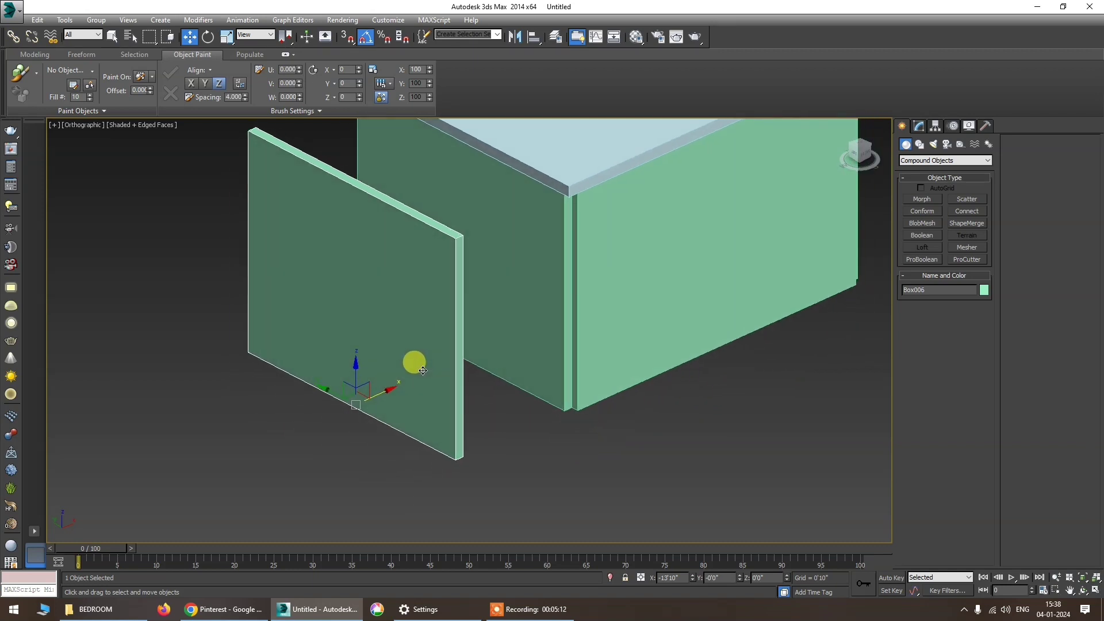
middle_click_drag(380, 336, 392, 336)
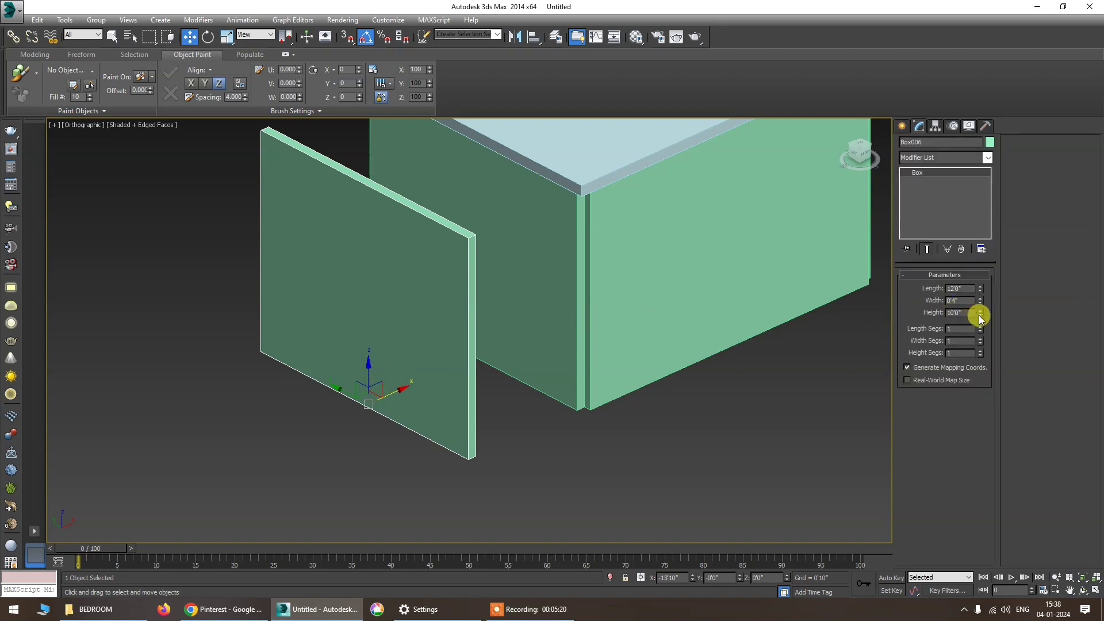
left_click_drag(979, 318, 980, 343)
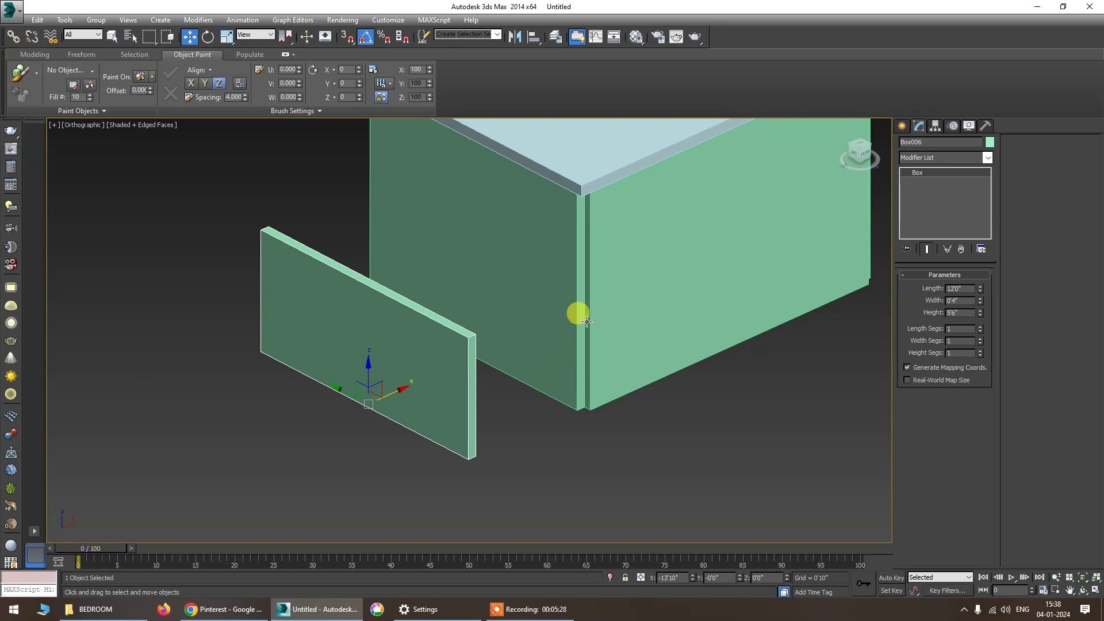
left_click_drag(980, 289, 985, 307)
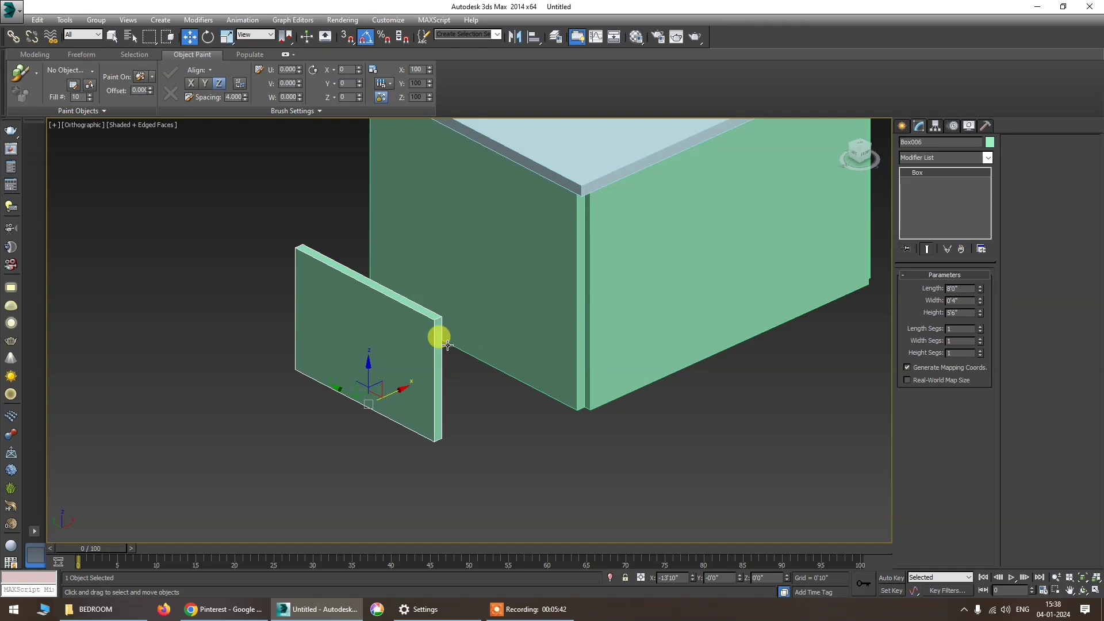
left_click_drag(981, 312, 1003, 154)
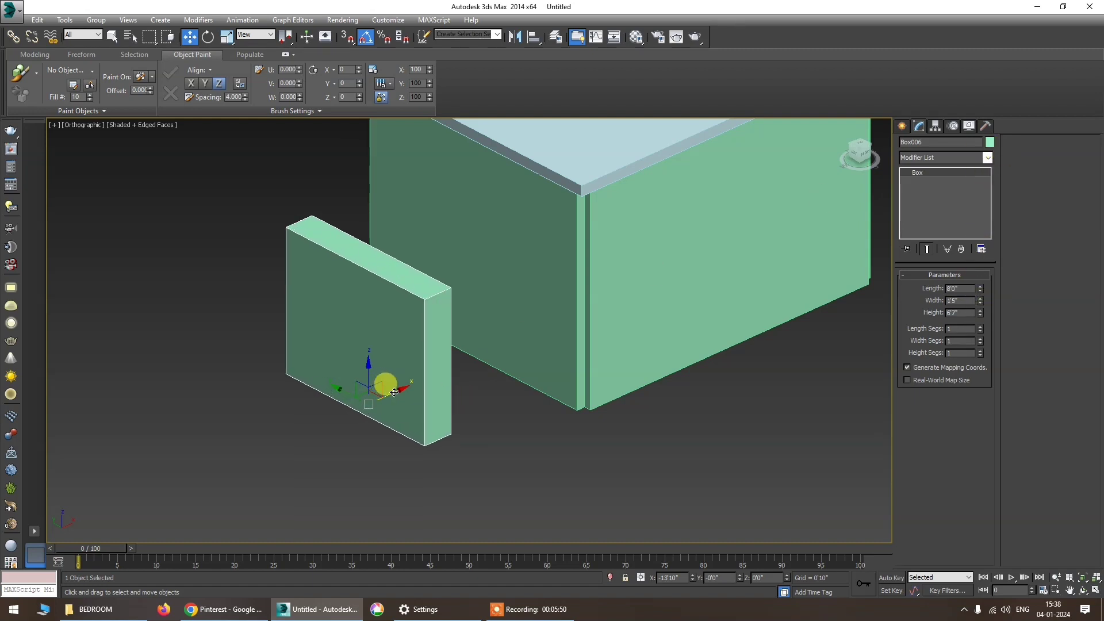
Move the window block into the wall at about X -7'10", and place a 1'6" high copy of it below at floor level.
mouse_move(394, 392)
left_mouse_down()
mouse_move(503, 348)
mouse_move(480, 334)
mouse_move(491, 256)
mouse_move(468, 261)
mouse_move(470, 316)
left_mouse_up()
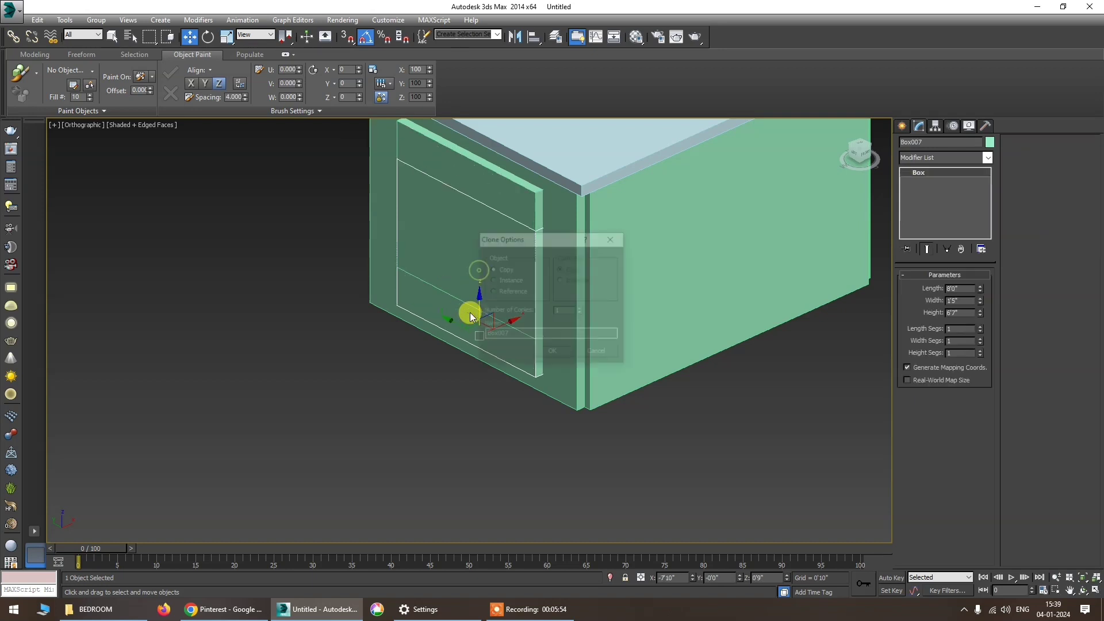
left_click(553, 349)
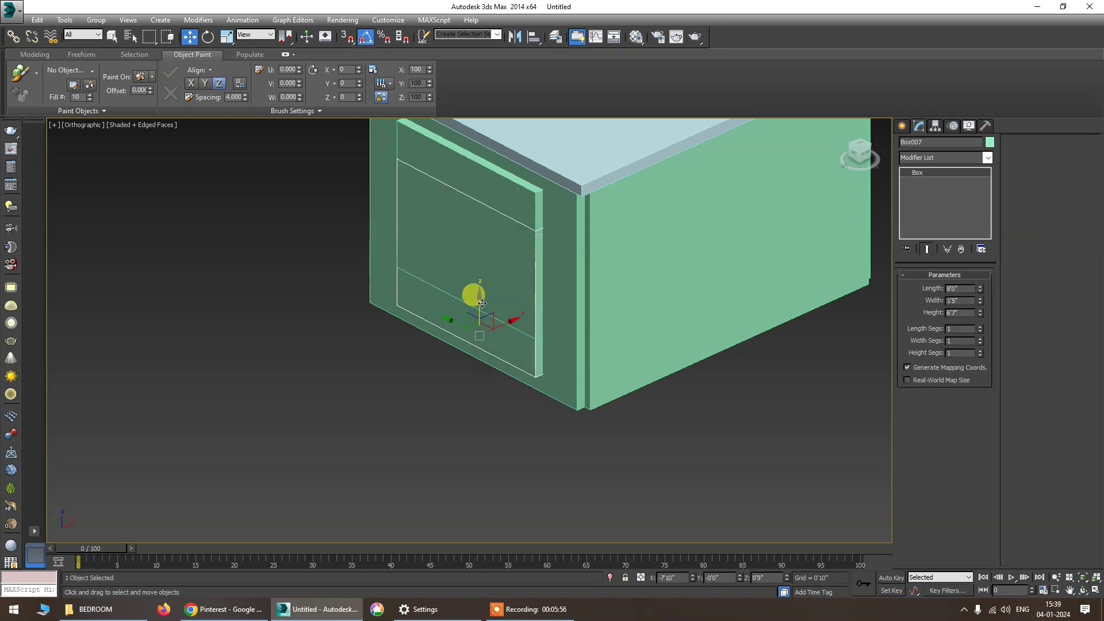
left_click_drag(980, 313, 986, 358)
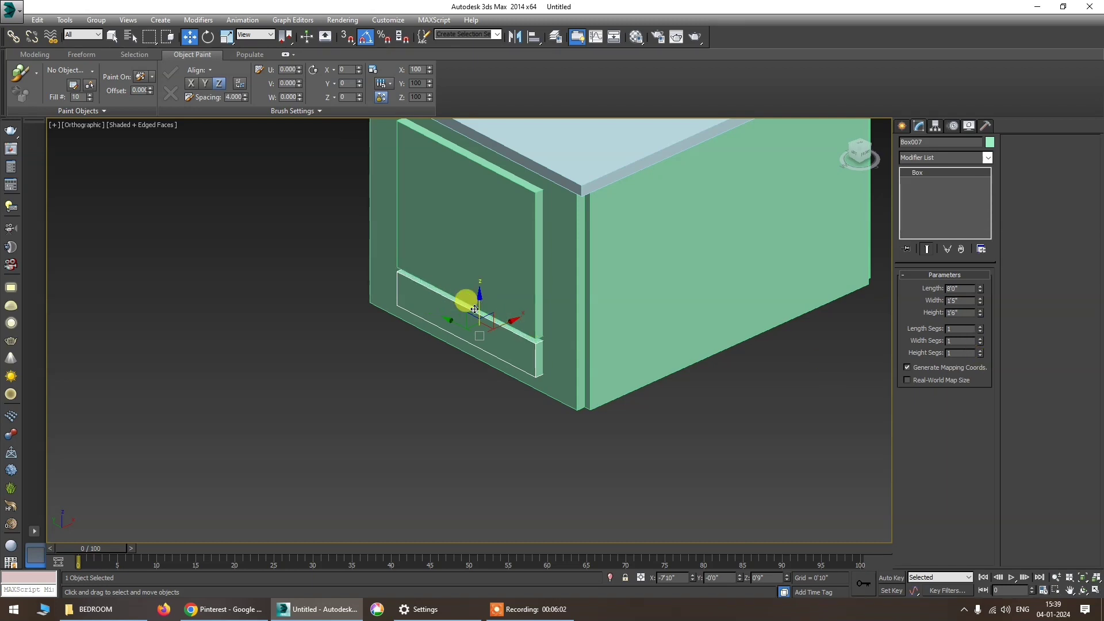
left_click_drag(481, 306, 484, 323)
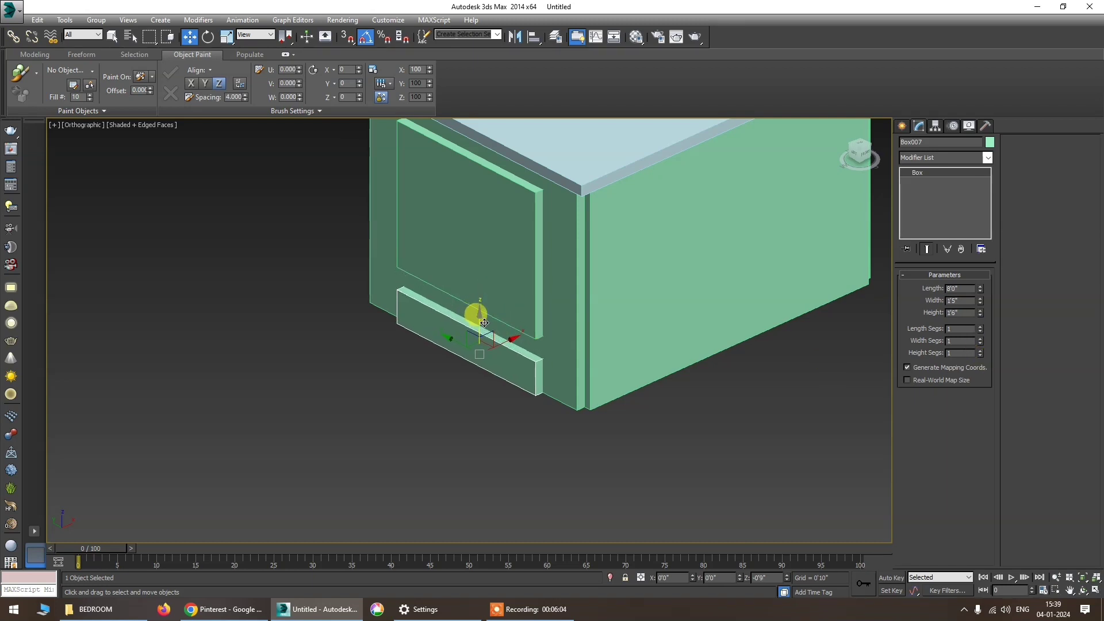
Snap the window block's bottom corner to the top corner of the 1'6" high spacer block, using vertex snap in wireframe.
scroll(517, 350, "up", 8)
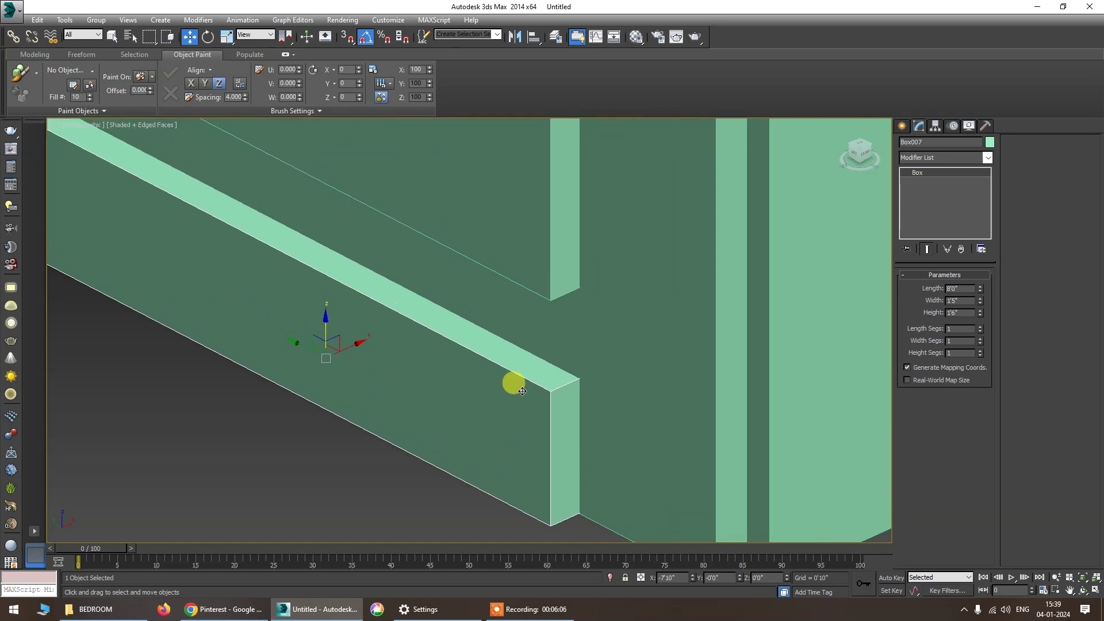
key("F3")
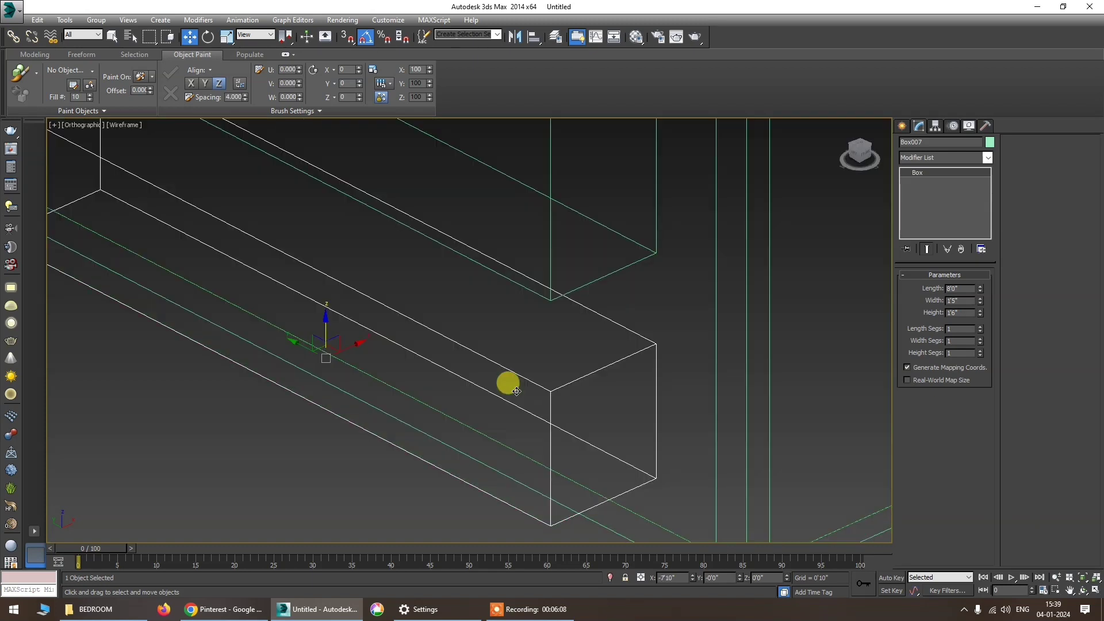
left_click(345, 36)
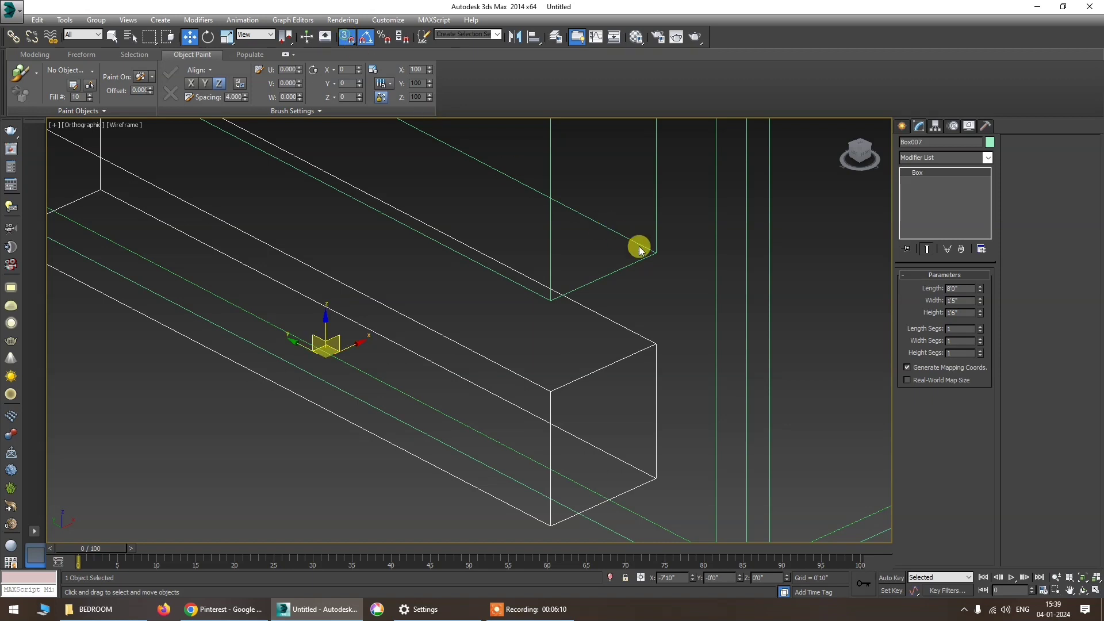
left_click_drag(653, 251, 655, 342)
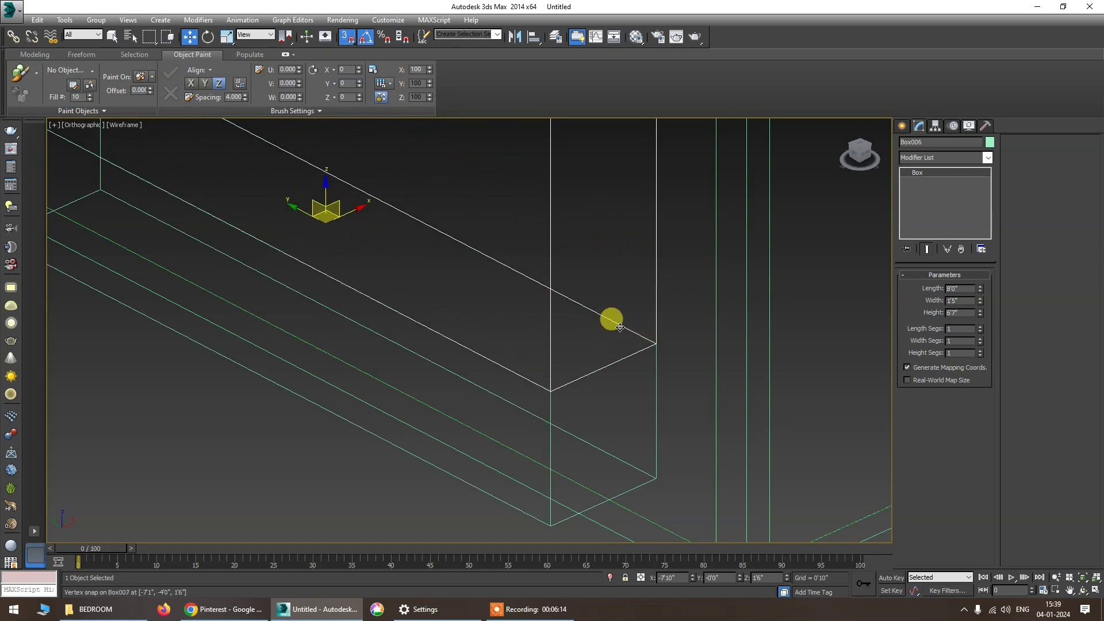
key("F3")
scroll(445, 375, "down", 5)
left_click(445, 375)
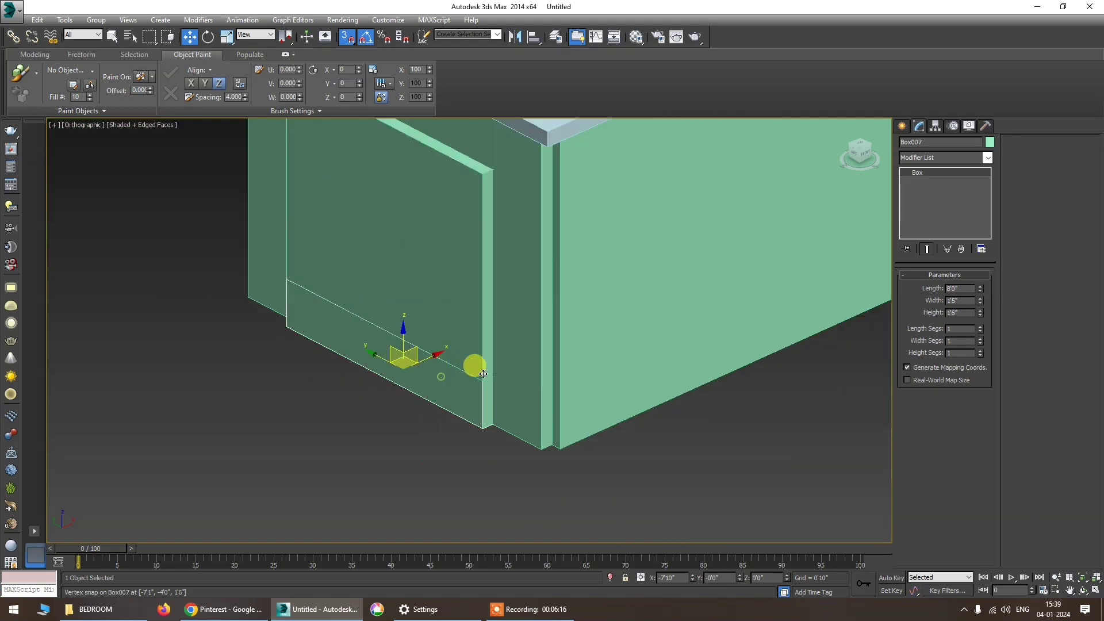
left_click(523, 367)
left_click(431, 258)
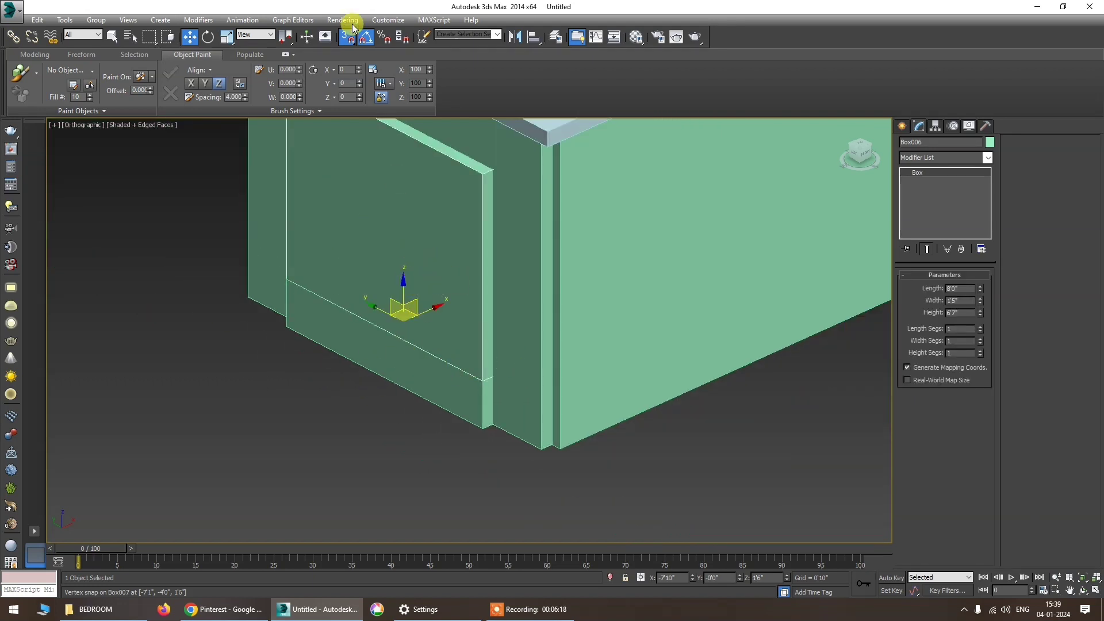
Subtract the window block from the wall with ProBoolean, and delete the spacer block beneath the opening.
left_click(499, 246)
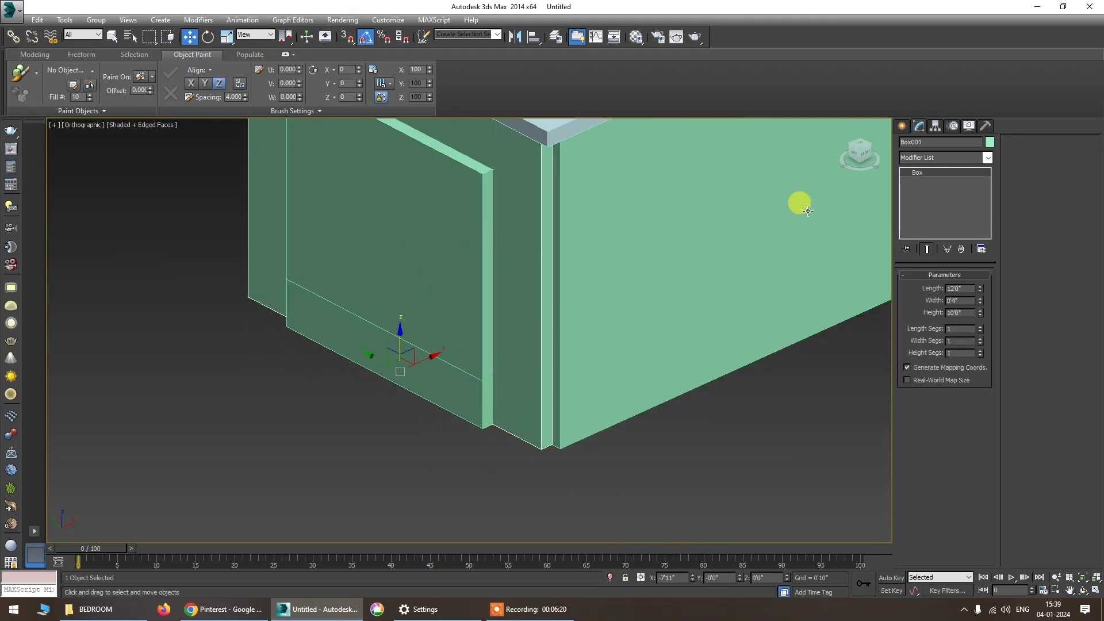
left_click(901, 126)
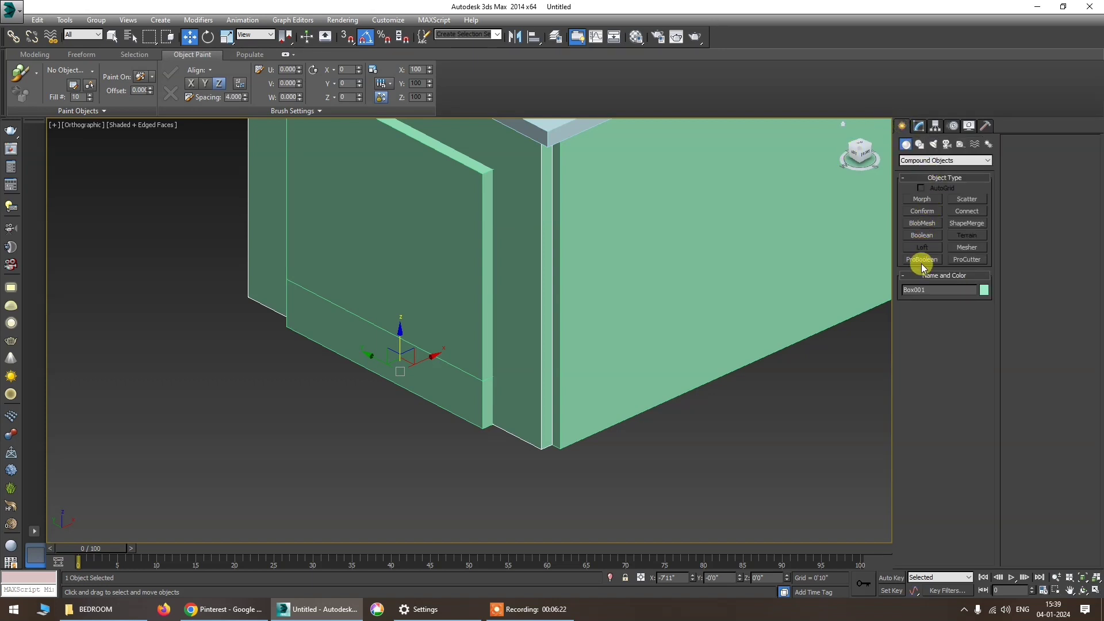
left_click(921, 260)
left_click(943, 319)
left_click(472, 280)
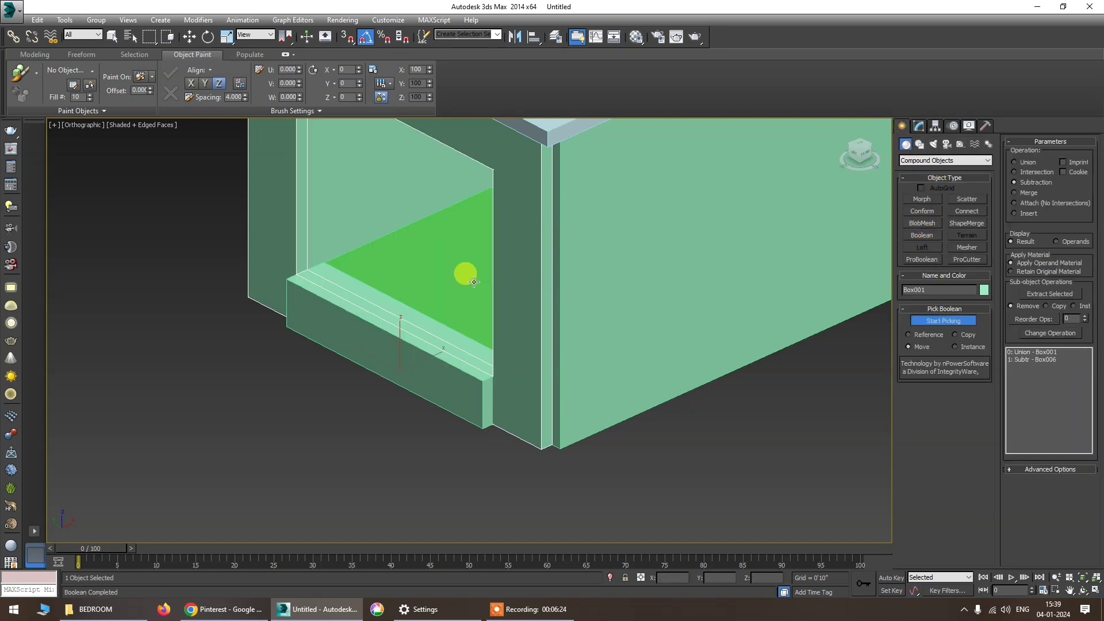
key("w")
key("ctrl+d")
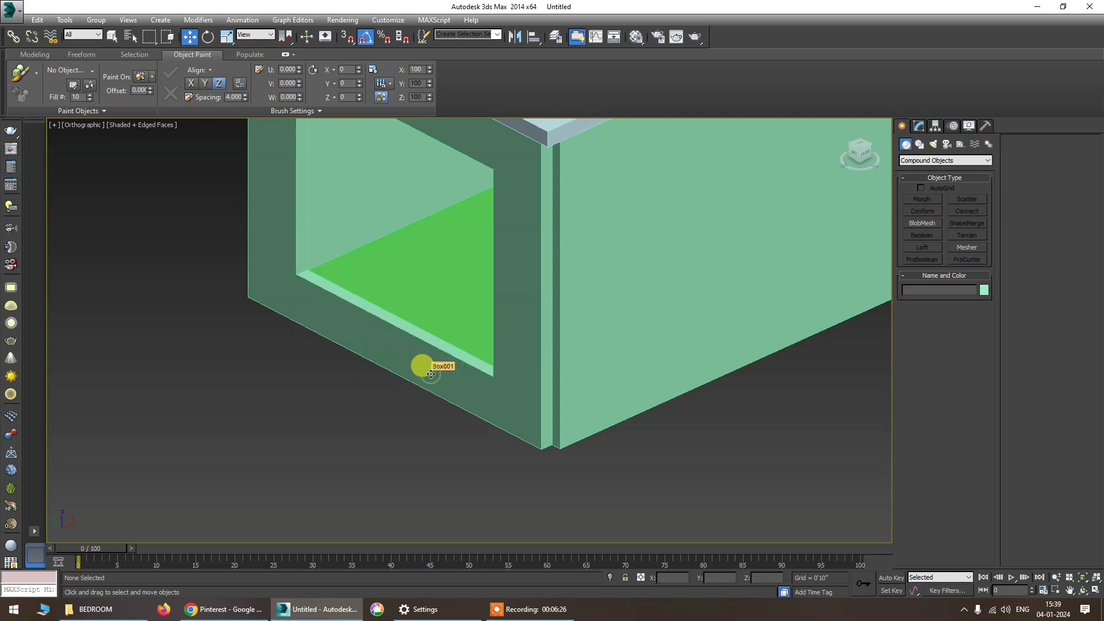
Hide the ceiling slab and select the floor plane inside the room.
middle_click_drag(440, 372, 463, 197, "alt")
left_click(463, 175)
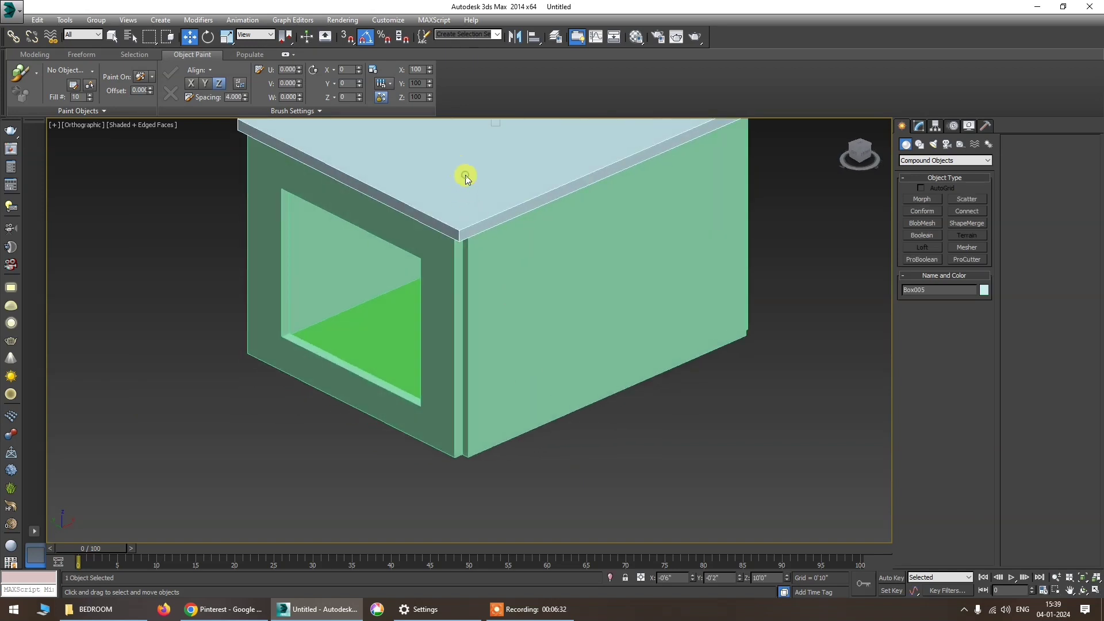
right_click(465, 175)
left_click(483, 140)
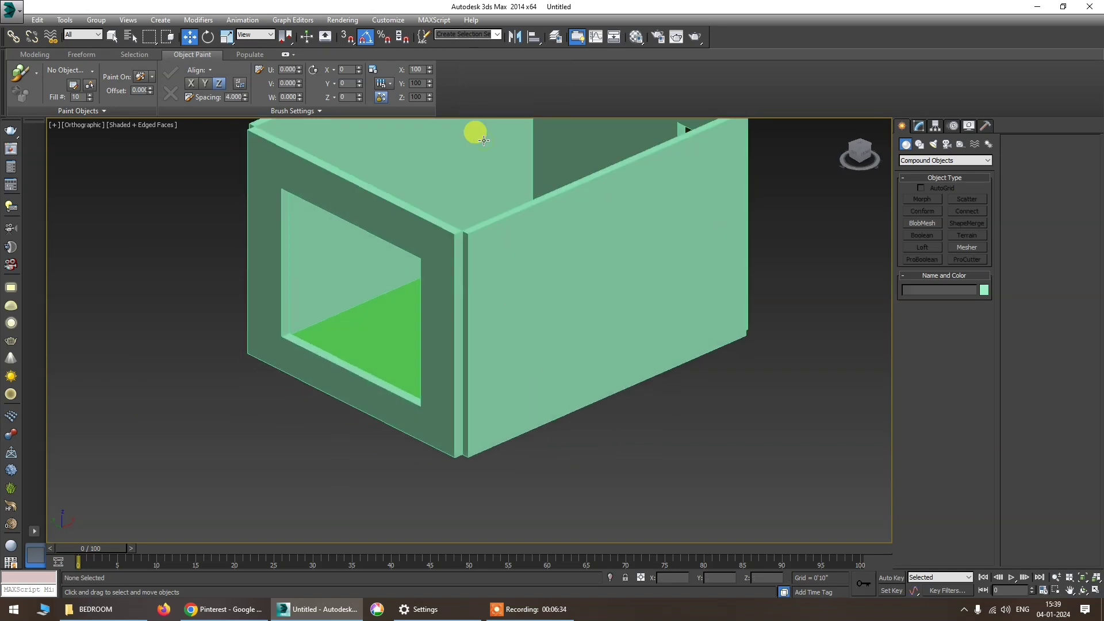
middle_click_drag(483, 140, 530, 366, "alt")
left_click(538, 411)
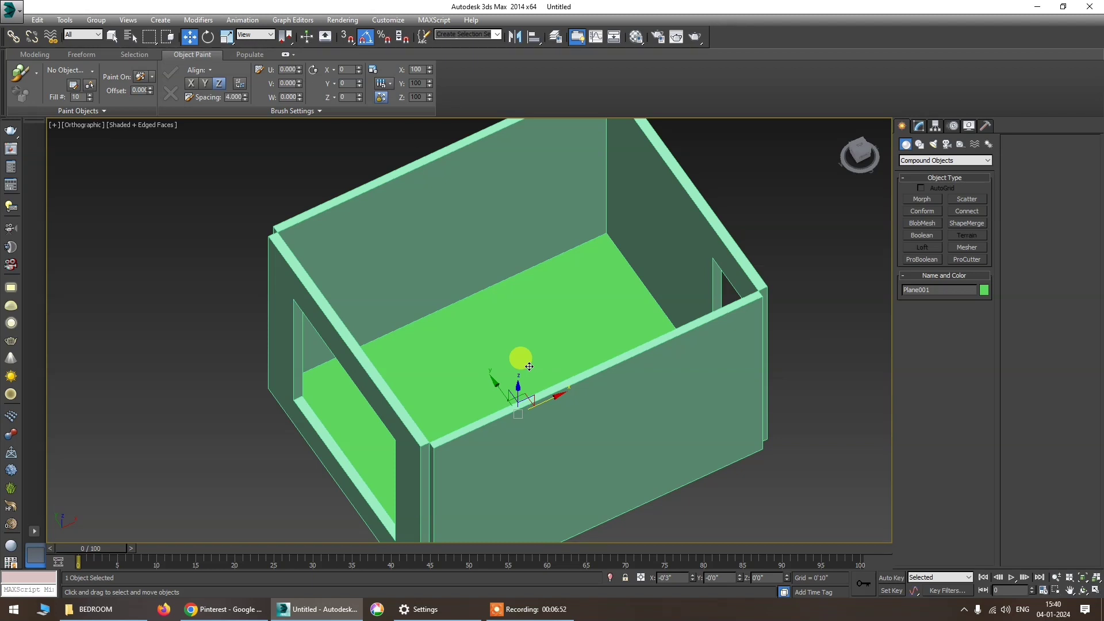
Switch to Chrome, examine the Pinterest bedroom ideas for wall design references, and return to 3ds Max.
left_click(225, 608)
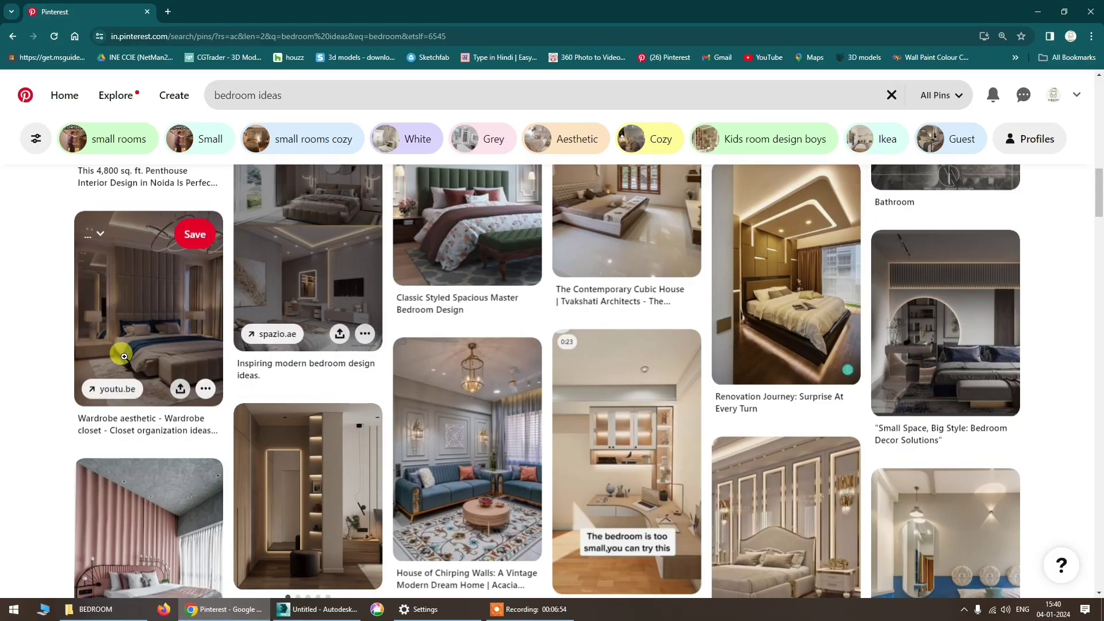
scroll(2, 378, "down", 3)
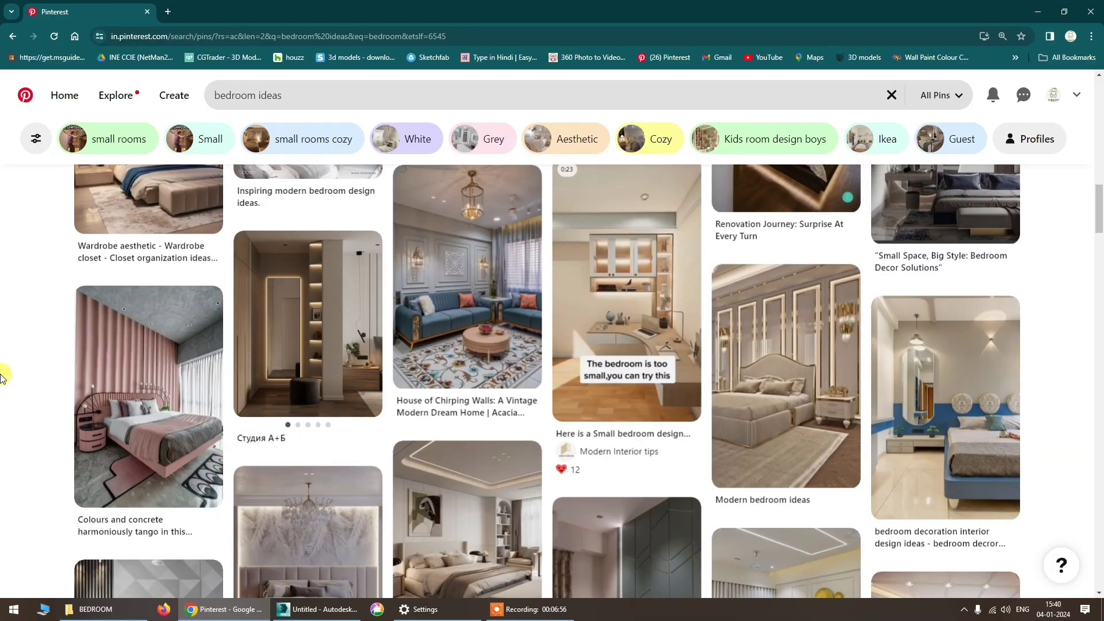
scroll(3, 379, "down", 3)
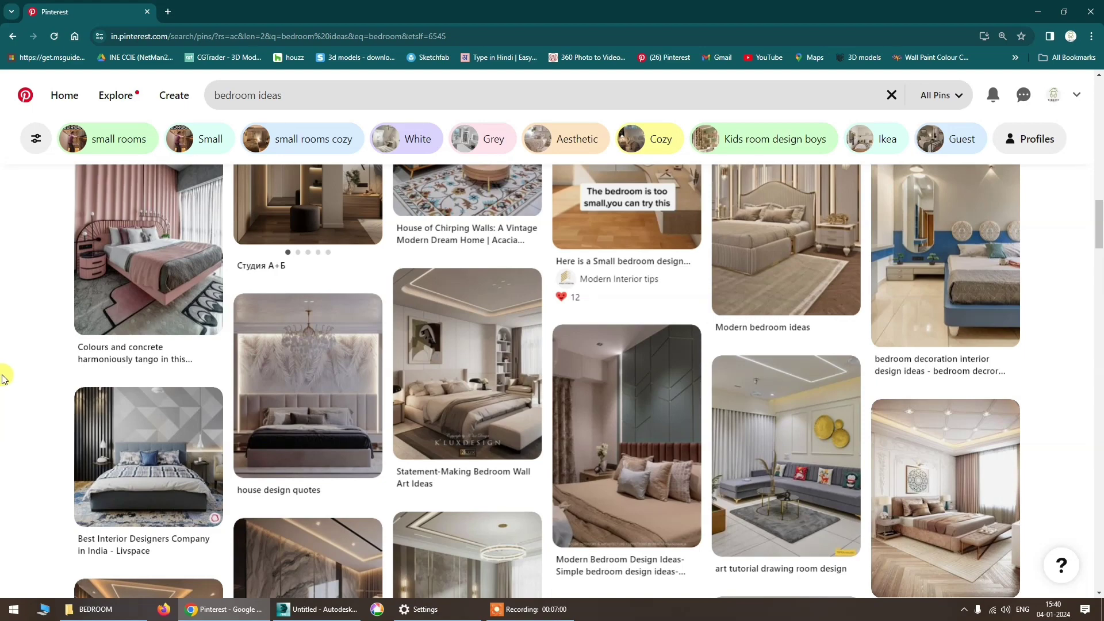
scroll(2, 378, "down", 6)
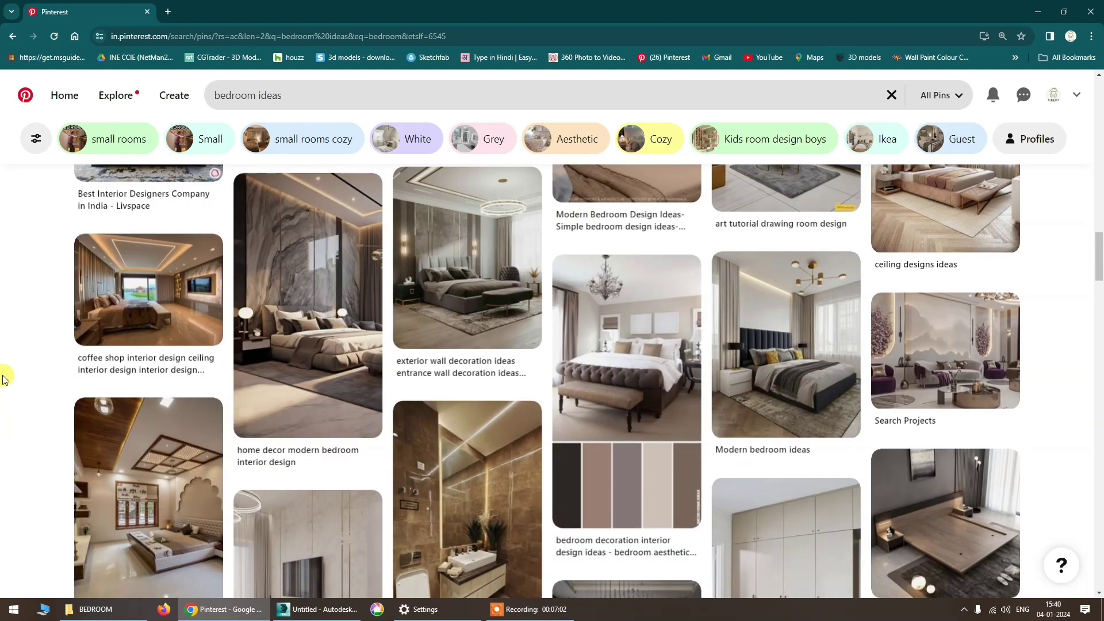
scroll(2, 379, "down", 6)
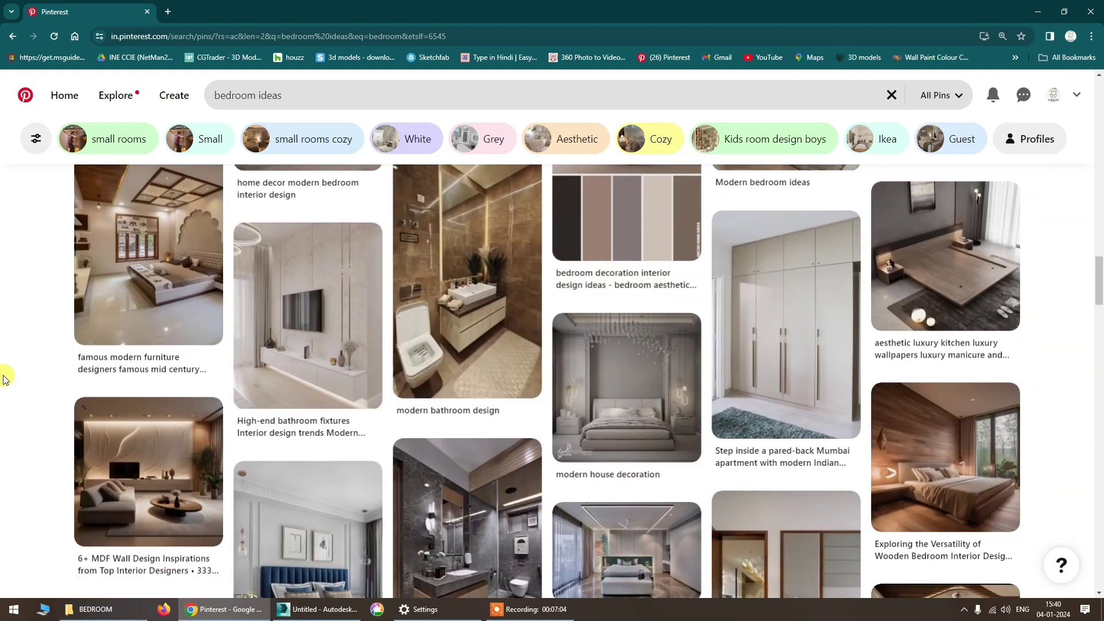
scroll(5, 379, "down", 6)
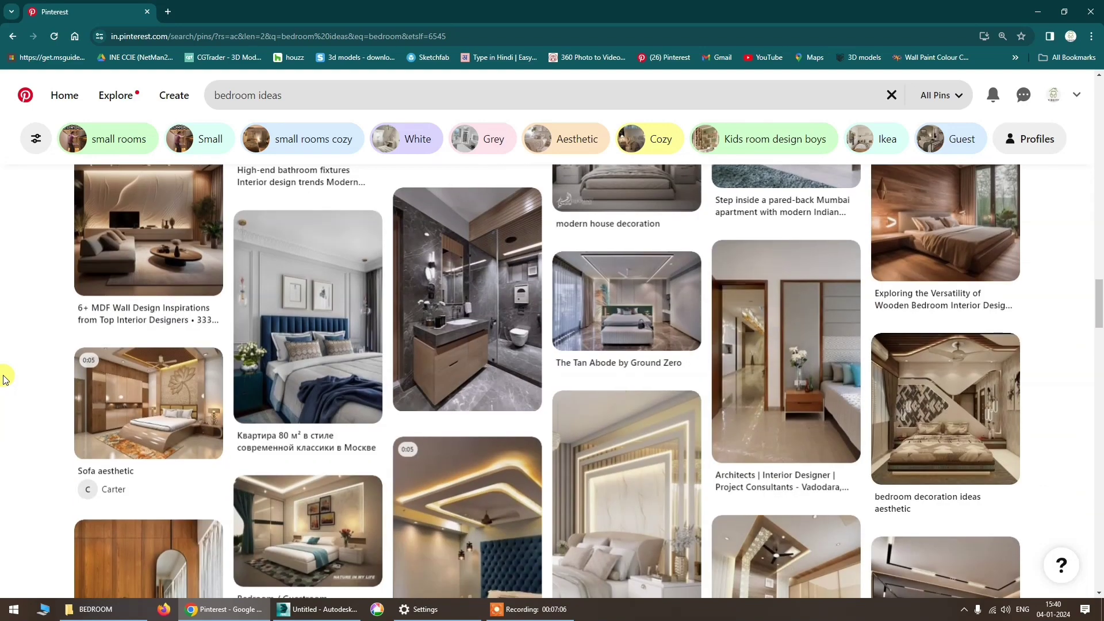
scroll(4, 378, "down", 1)
scroll(5, 378, "down", 2)
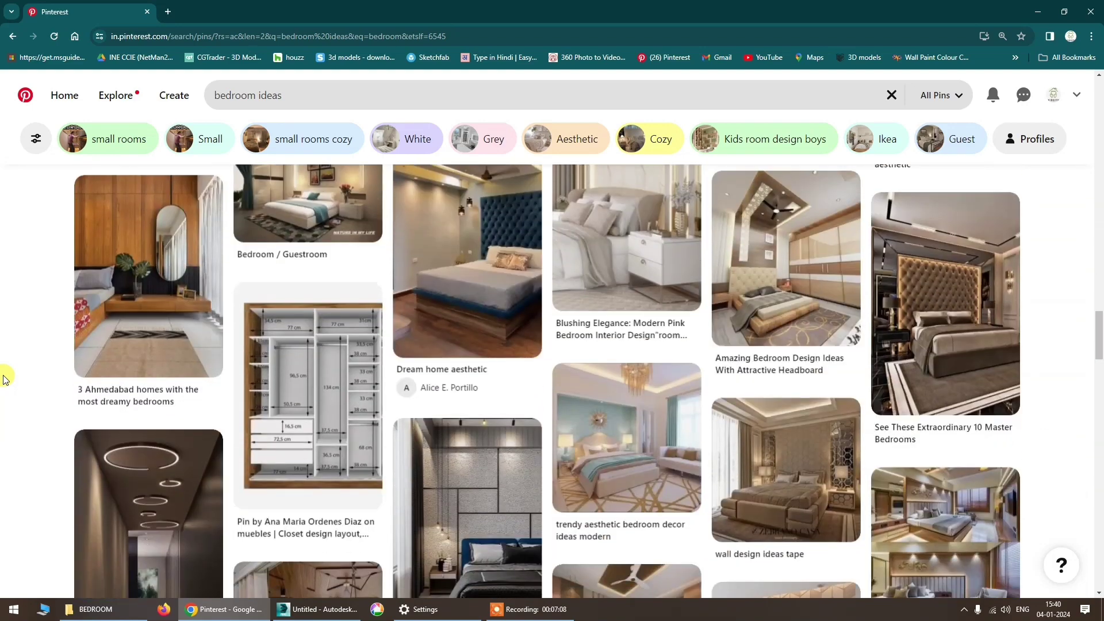
scroll(5, 378, "down", 7)
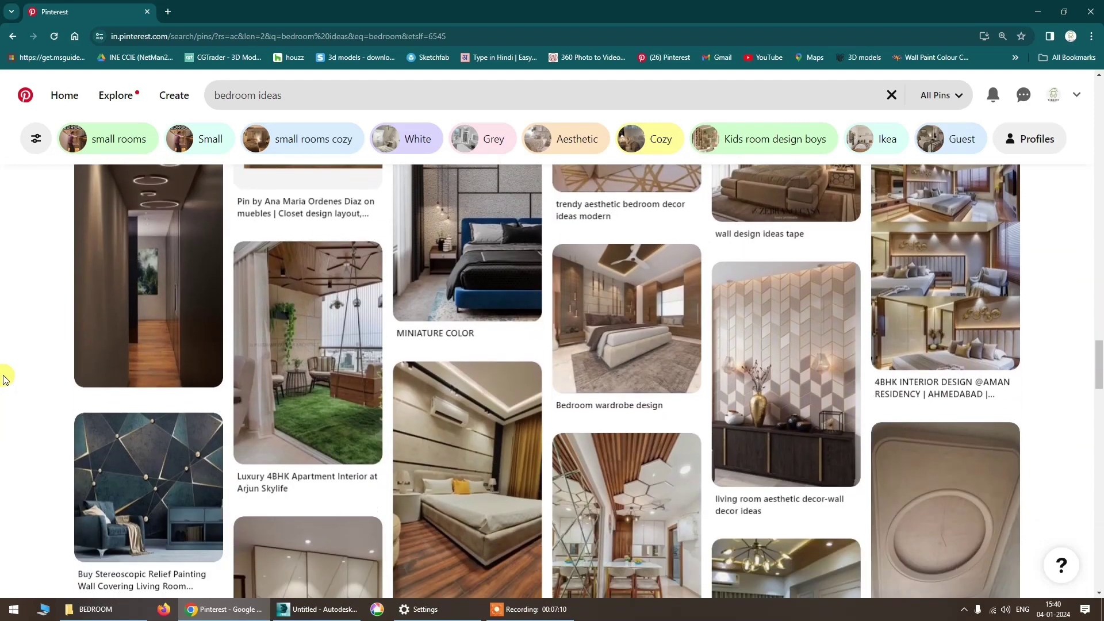
scroll(5, 378, "down", 2)
scroll(5, 378, "up", 1)
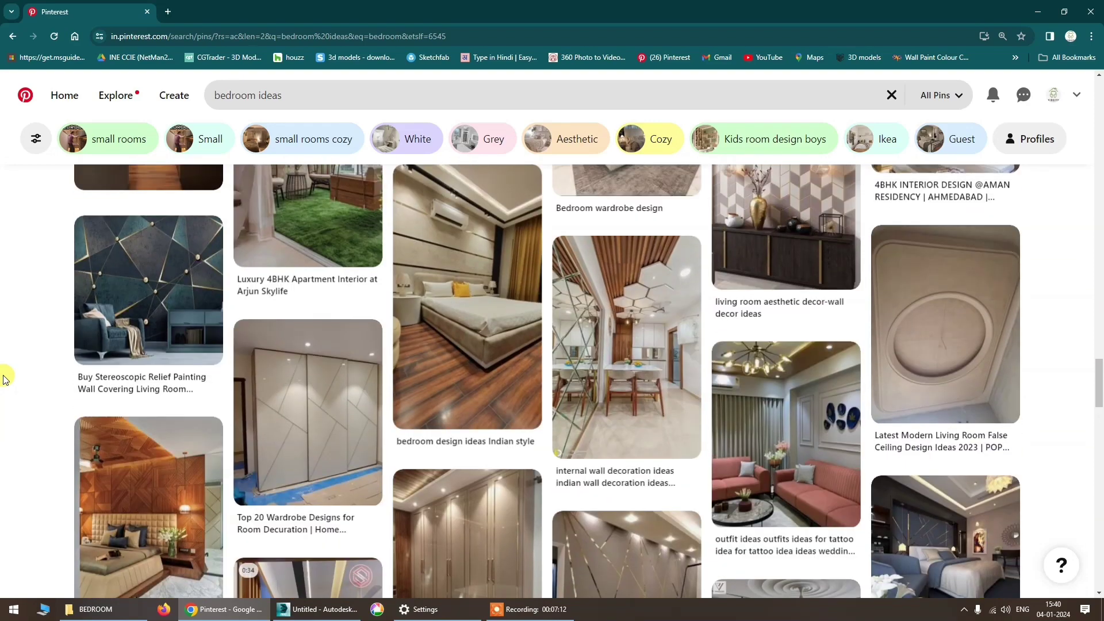
left_click(318, 608)
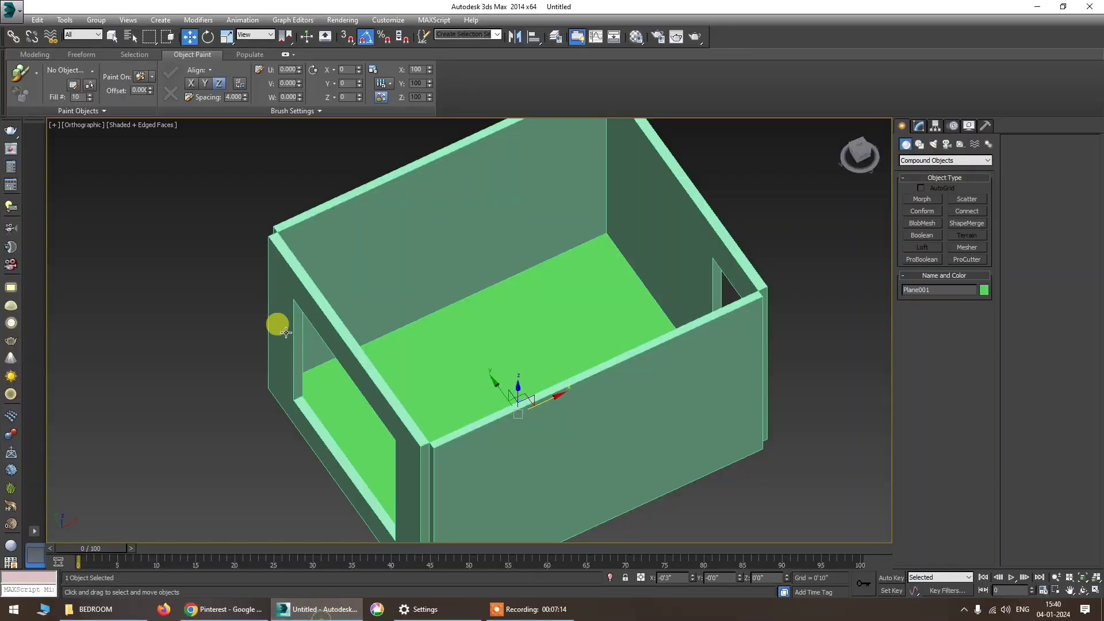
Make a copy of the back wall, offset slightly into the room.
middle_click_drag(486, 269, 457, 318, "alt")
left_click_drag(435, 352, 440, 356, "shift")
left_click(561, 357)
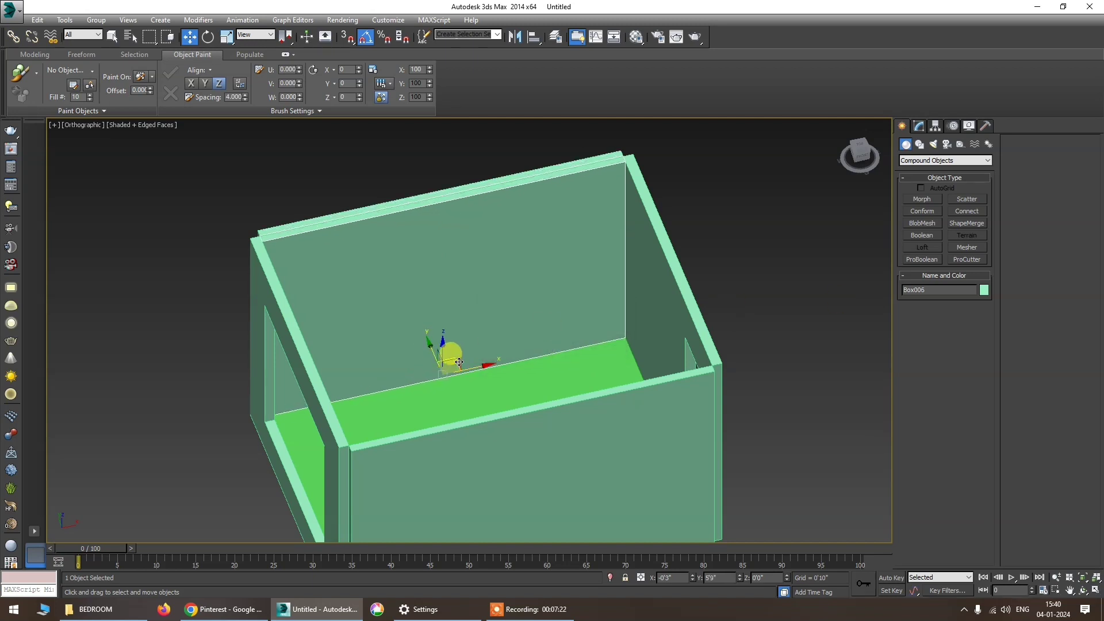
Set the back wall copy's length to 6'0" and shrink its width to a very thin panel reading 0'0".
key("1")
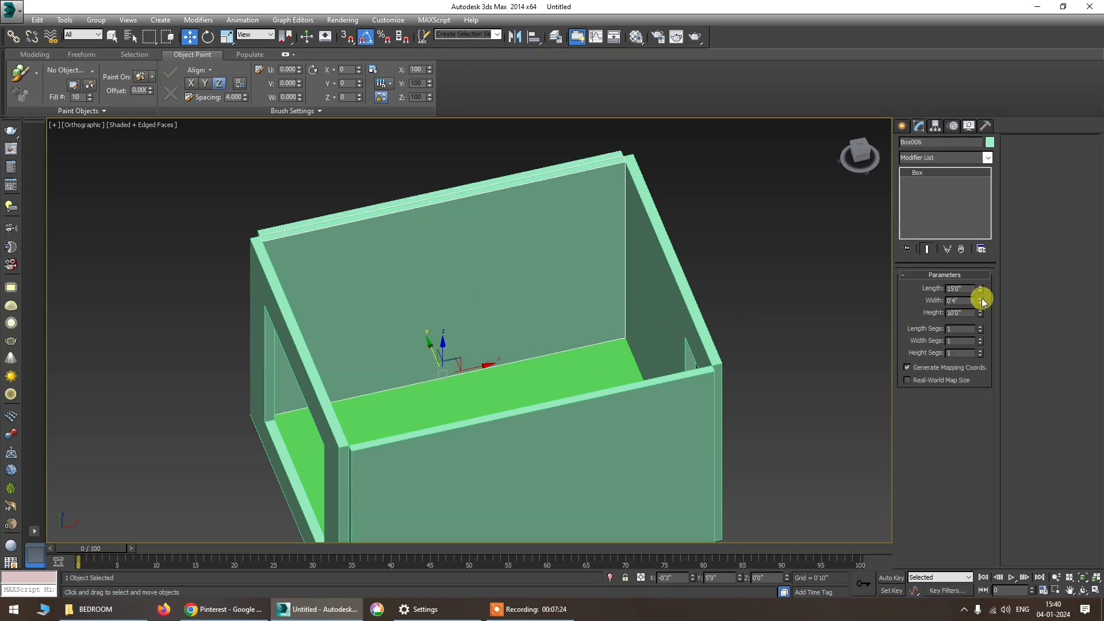
left_click_drag(981, 291, 985, 326)
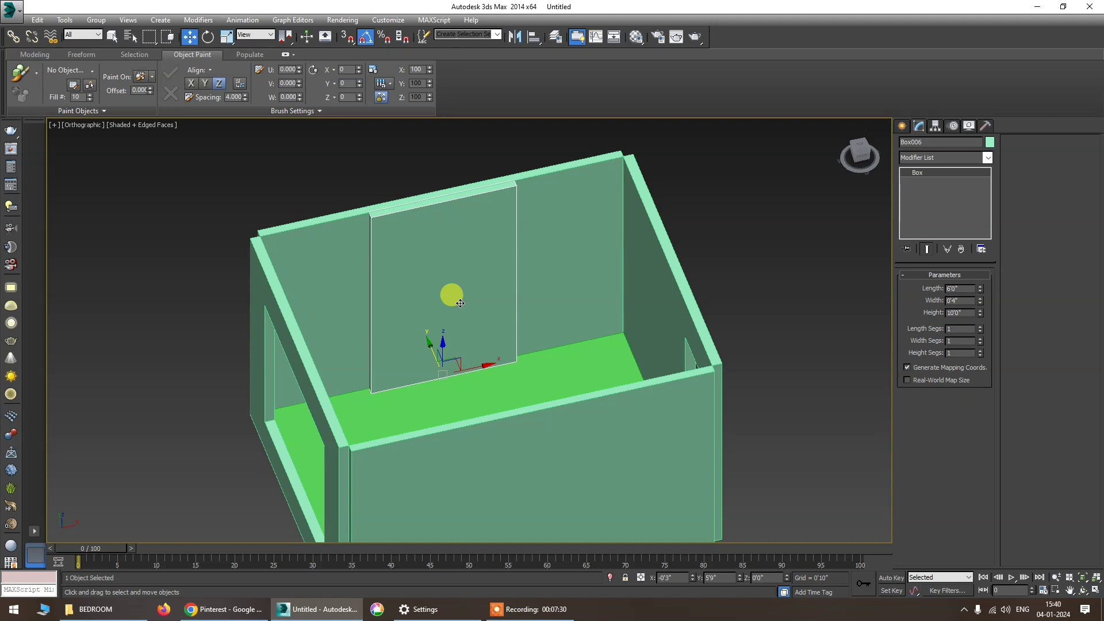
left_click(981, 303)
left_click_drag(982, 304, 988, 340)
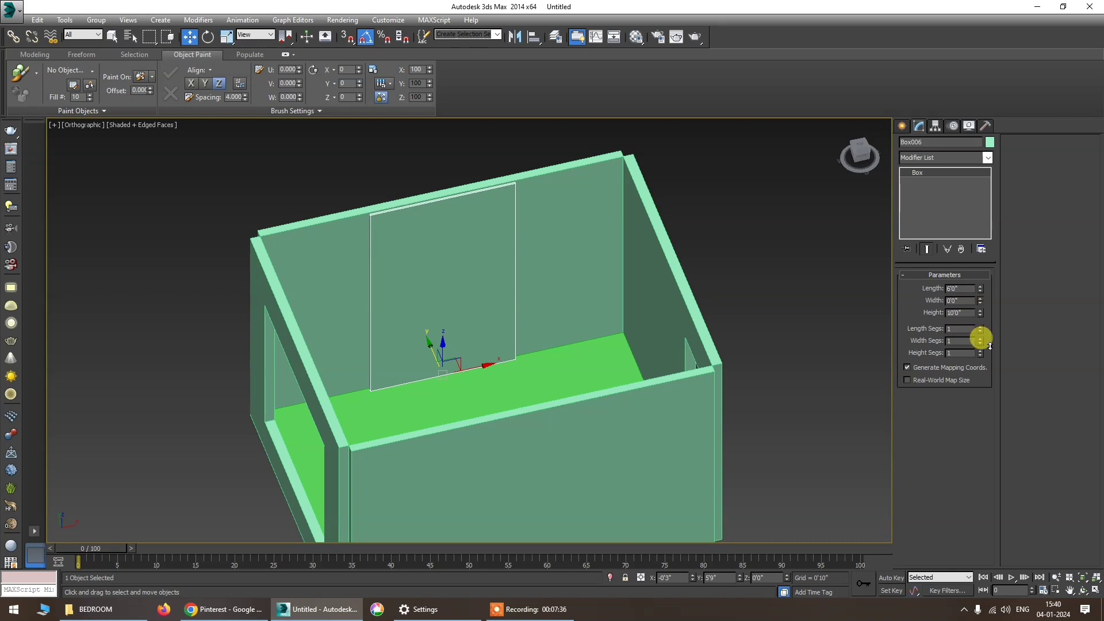
Move the thin panel along Y against the inner face of the back wall in the wireframe top view, and restore the shaded display.
scroll(405, 228, "up", 5)
scroll(407, 227, "down", 5)
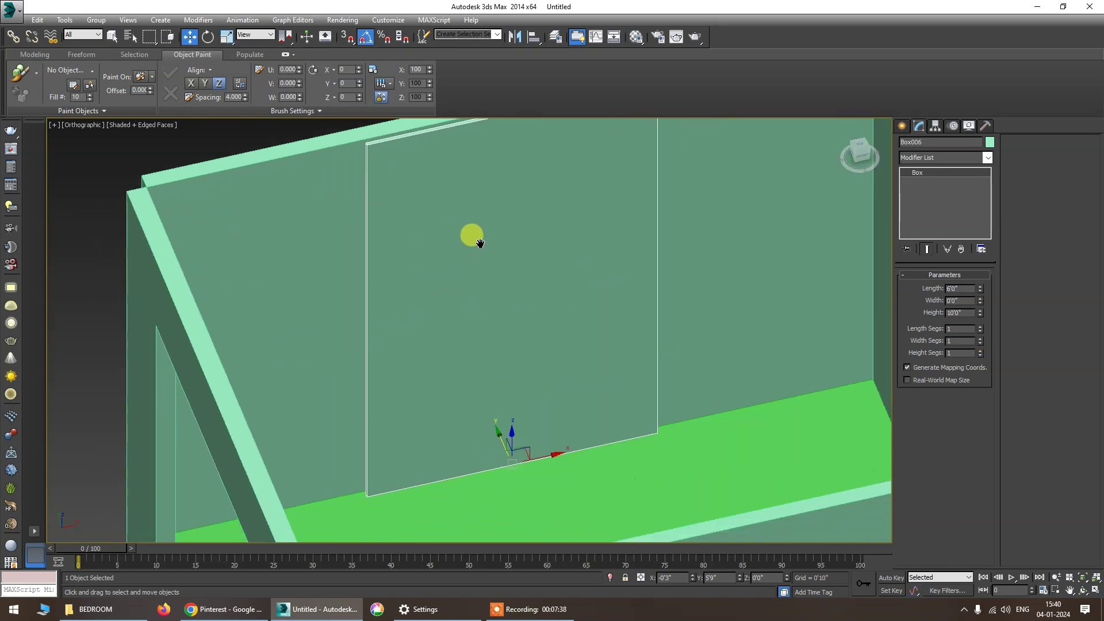
middle_click_drag(368, 360, 414, 395, "alt")
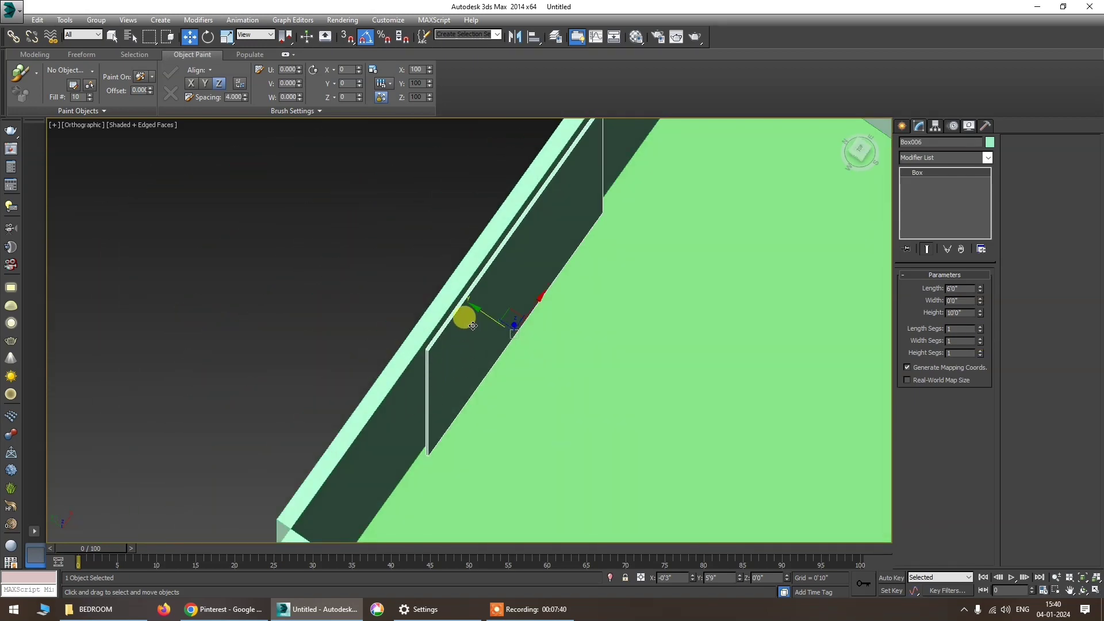
key("t")
key("F3")
scroll(448, 163, "up", 5)
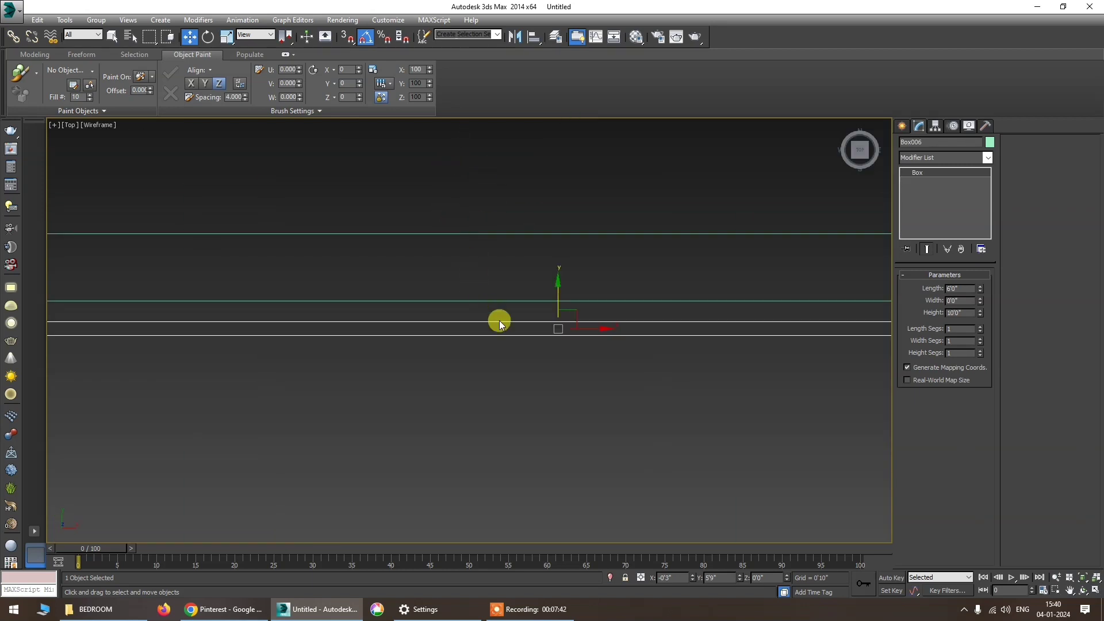
mouse_move(554, 295)
left_mouse_down()
mouse_move(549, 266)
mouse_move(559, 274)
left_mouse_up()
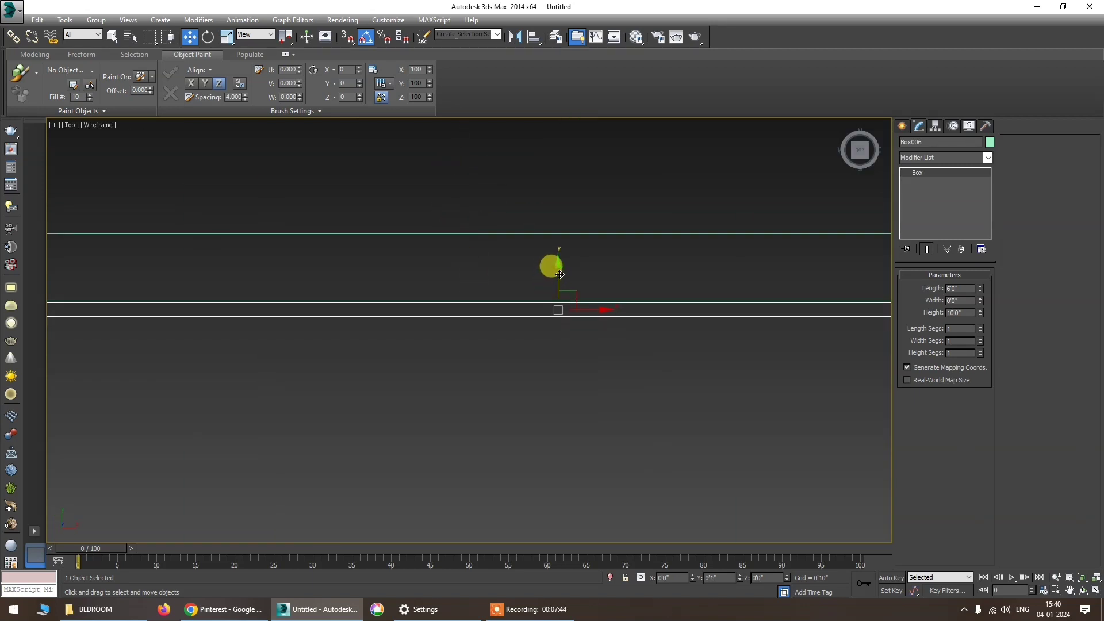
scroll(523, 316, "down", 3)
middle_click_drag(496, 377, 526, 320, "alt")
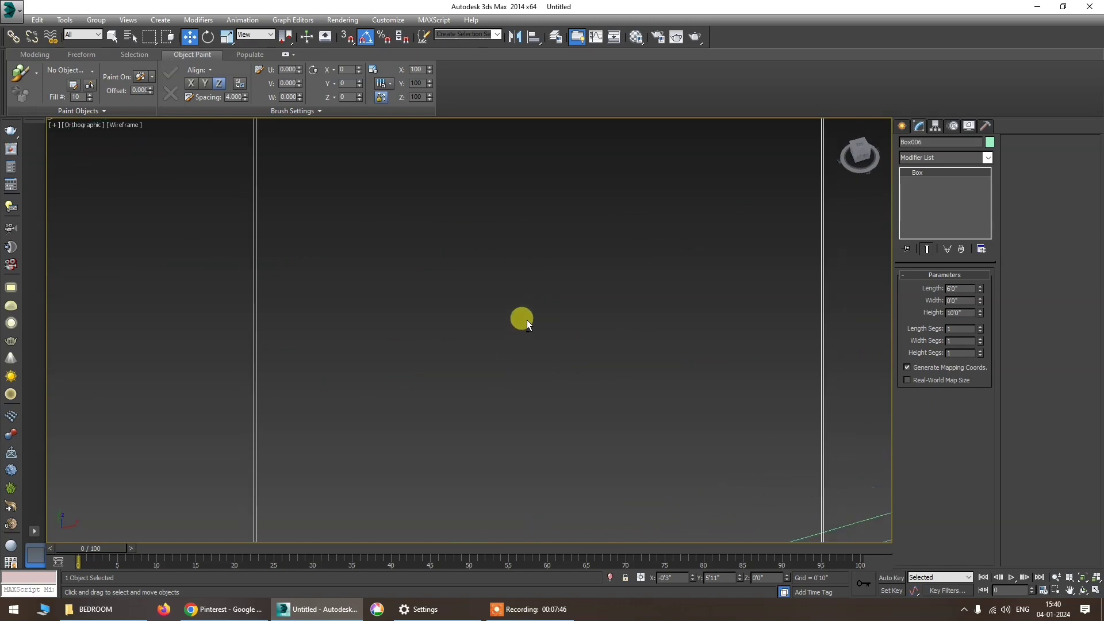
scroll(524, 322, "down", 6)
scroll(526, 323, "up", 3)
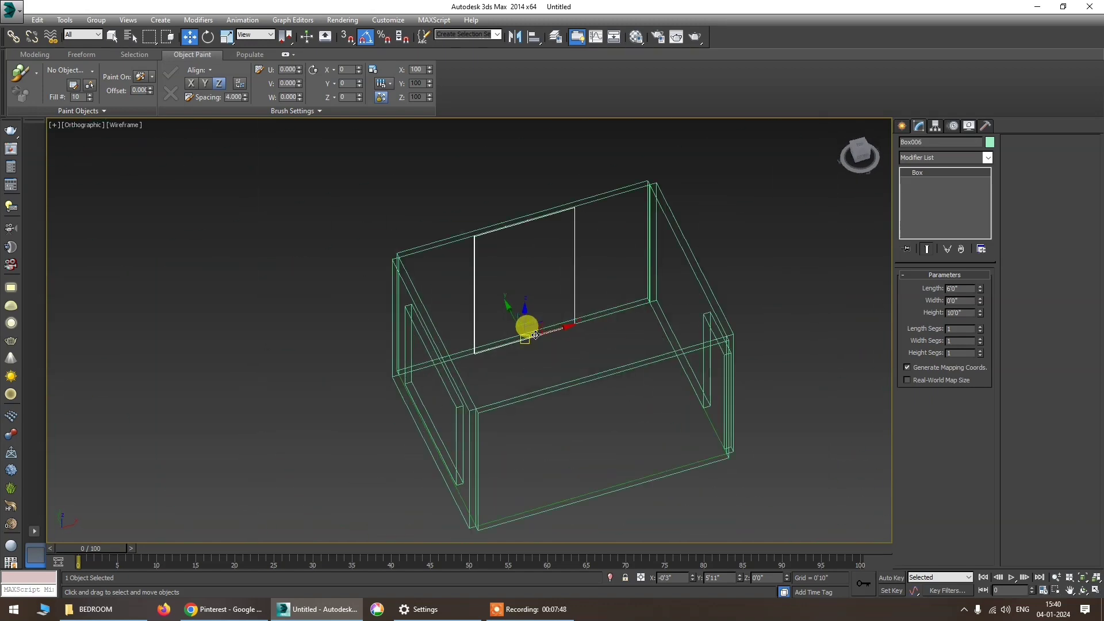
key("F3")
Hide the front wall to open up the view of the panel on the back wall.
left_click(527, 387)
scroll(552, 424, "up", 3)
right_click(562, 436)
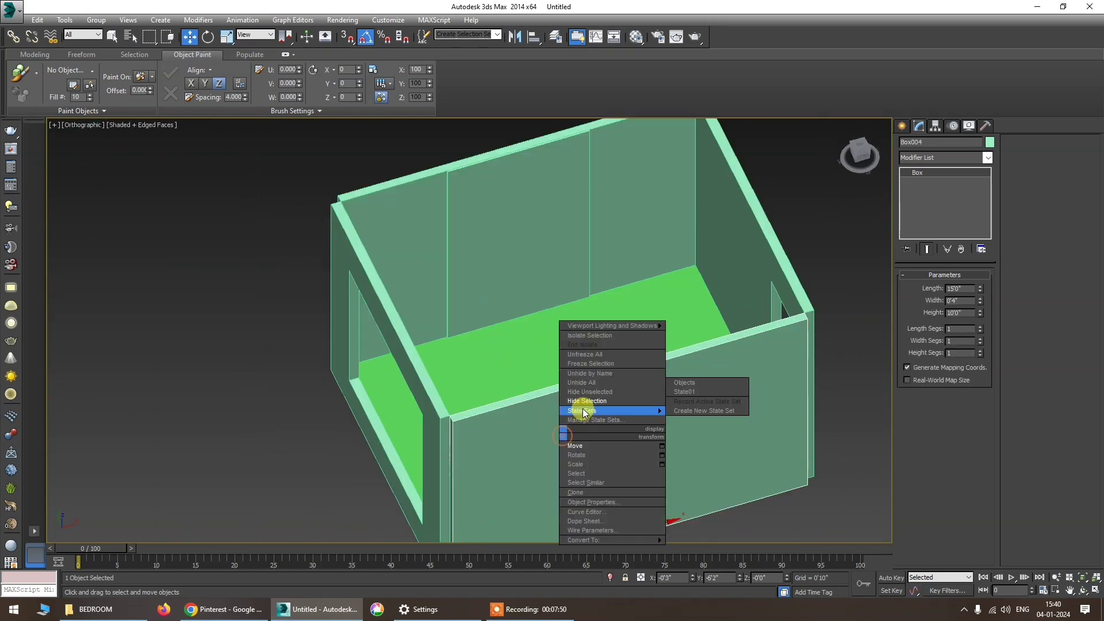
left_click(585, 401)
Convert the thin panel on the back wall to an Editable Poly.
middle_click_drag(520, 245, 510, 341)
scroll(478, 377, "up", 3)
left_click(475, 365)
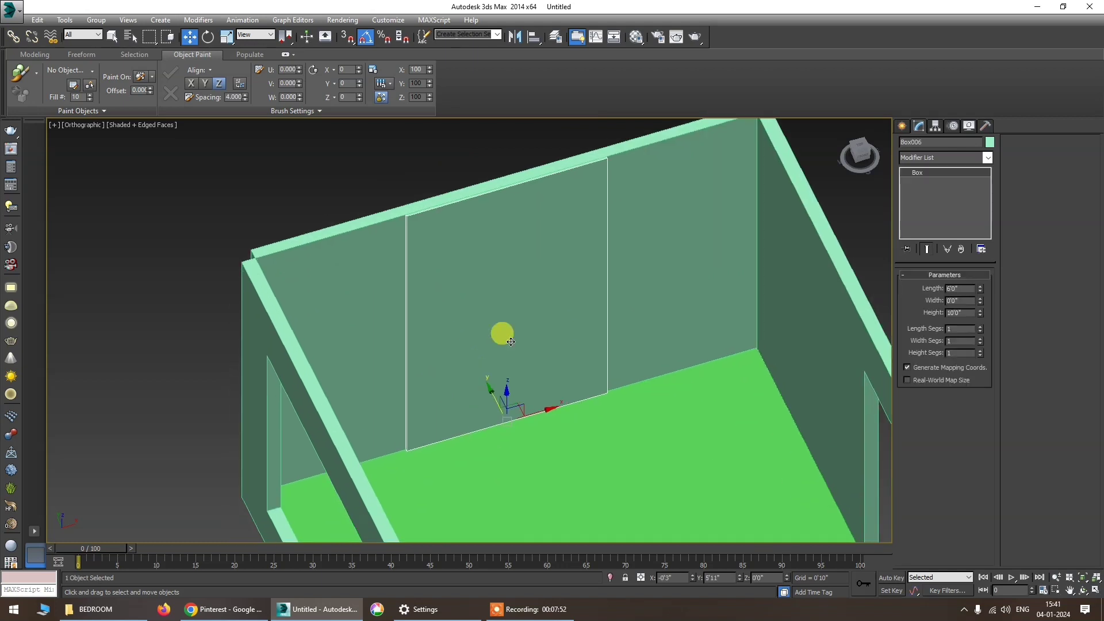
mouse_move(518, 387)
middle_mouse_down("alt")
mouse_move(509, 365)
mouse_move(508, 387)
middle_mouse_up("alt")
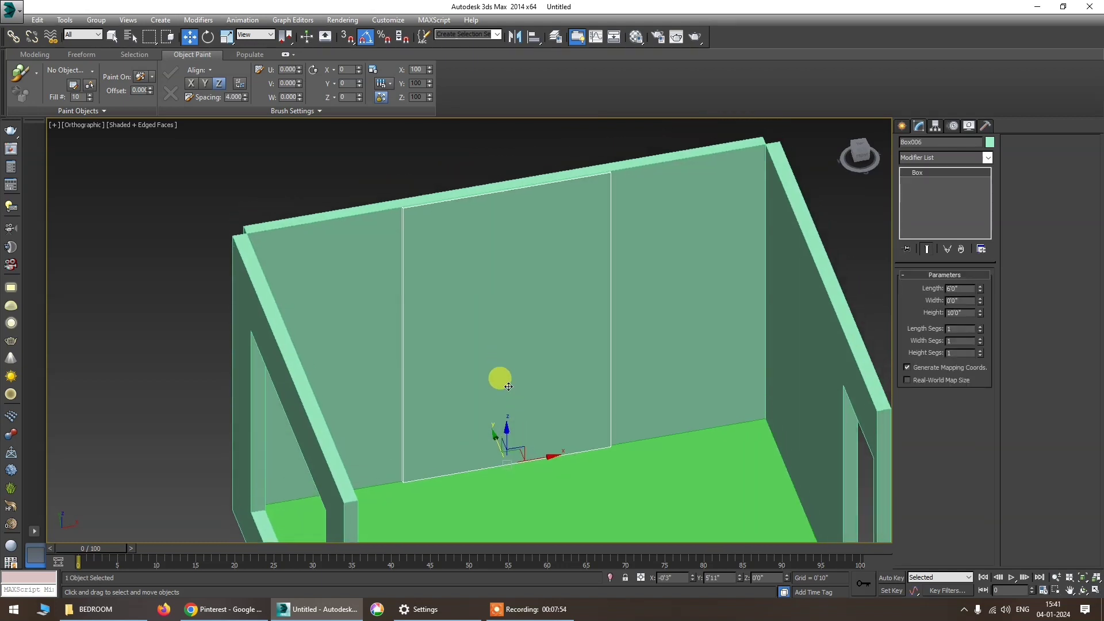
right_click(484, 250)
mouse_move(577, 353)
left_click(621, 361)
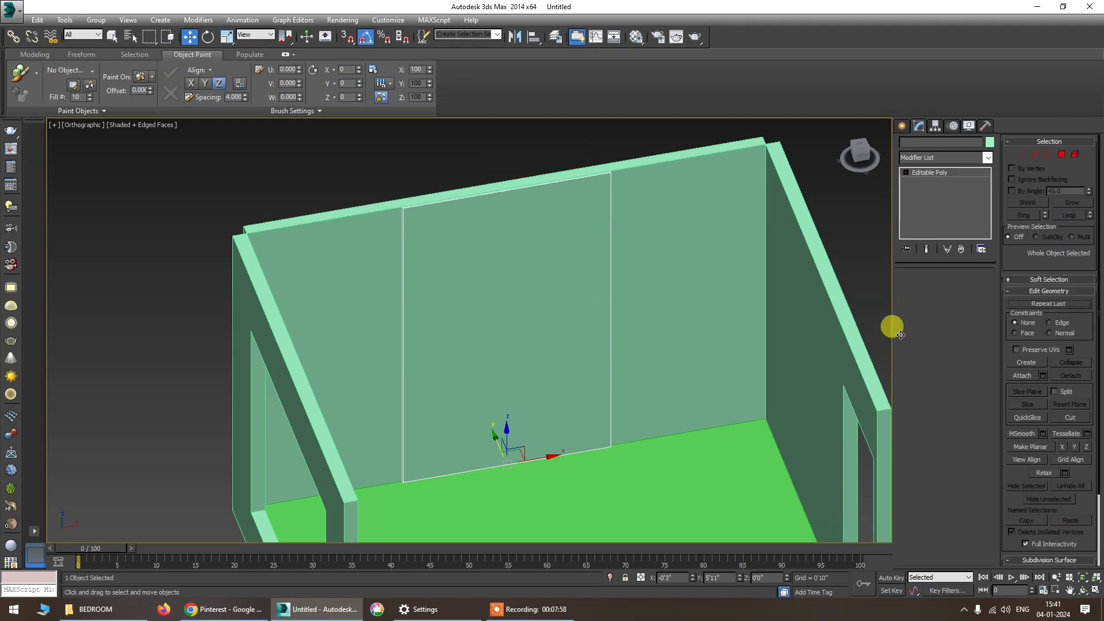
Connect the panel's front top and bottom edges with 8 evenly spaced vertical segments.
left_click_drag(900, 335, 950, 294)
left_click(927, 288)
left_click(460, 194)
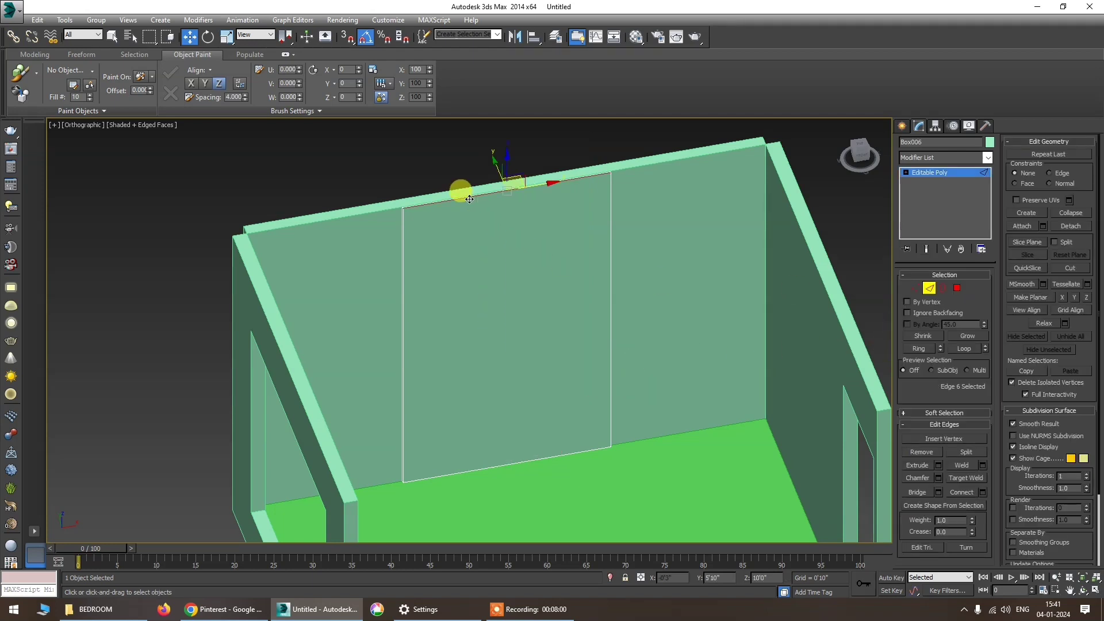
left_click(485, 464)
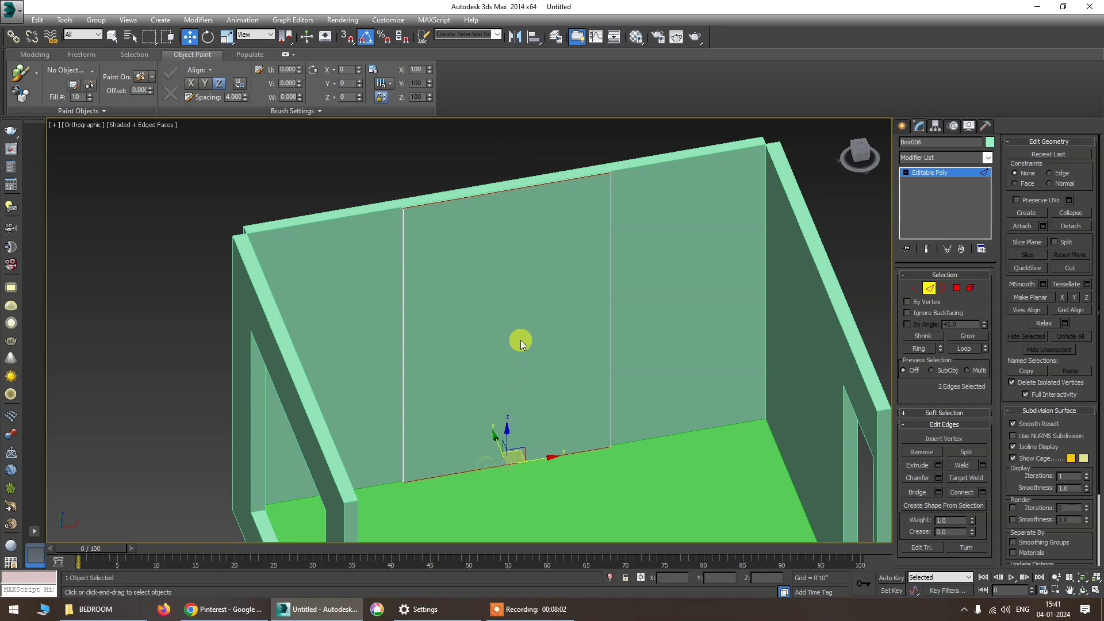
right_click(520, 339)
left_click(414, 377)
left_click_drag(478, 340, 478, 343)
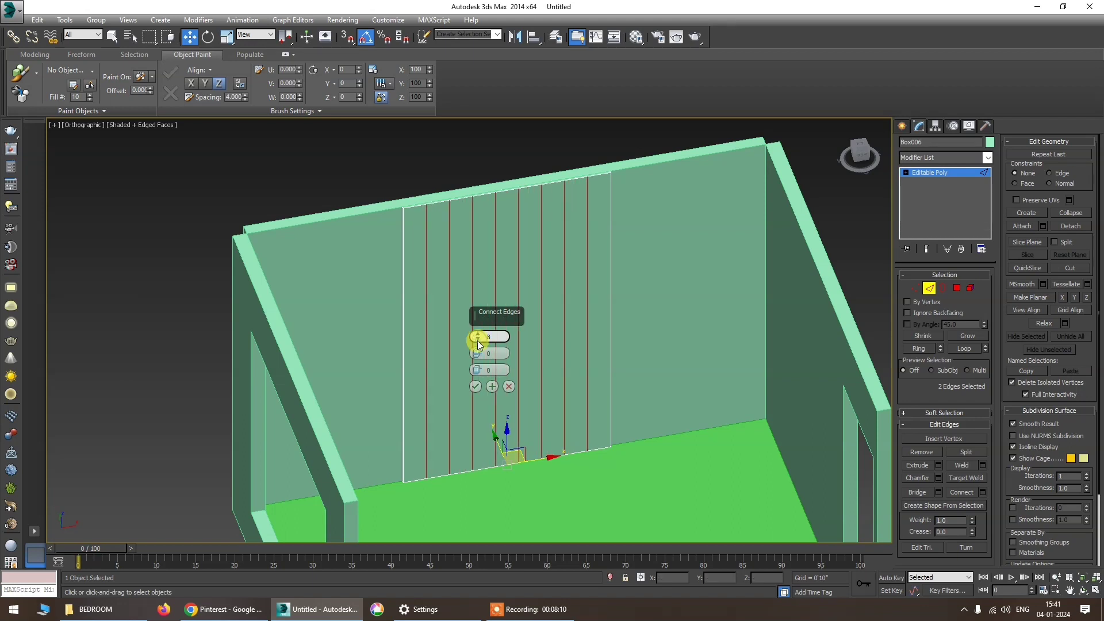
left_click(474, 386)
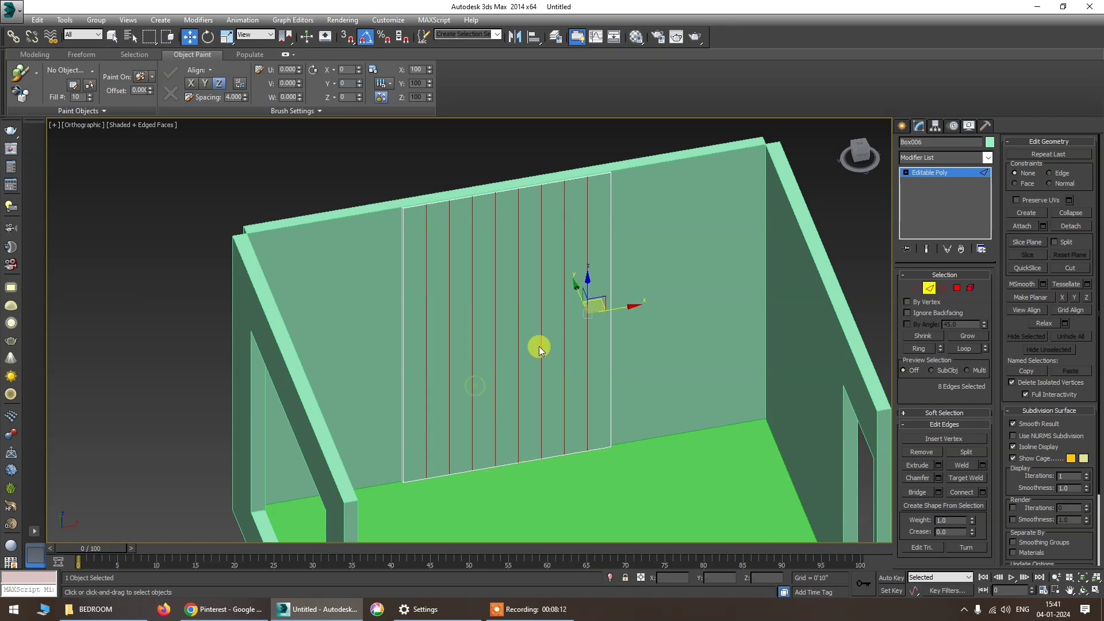
Select all nine vertical strip polygons on the front face of the panel.
left_click(956, 289)
left_click(594, 316)
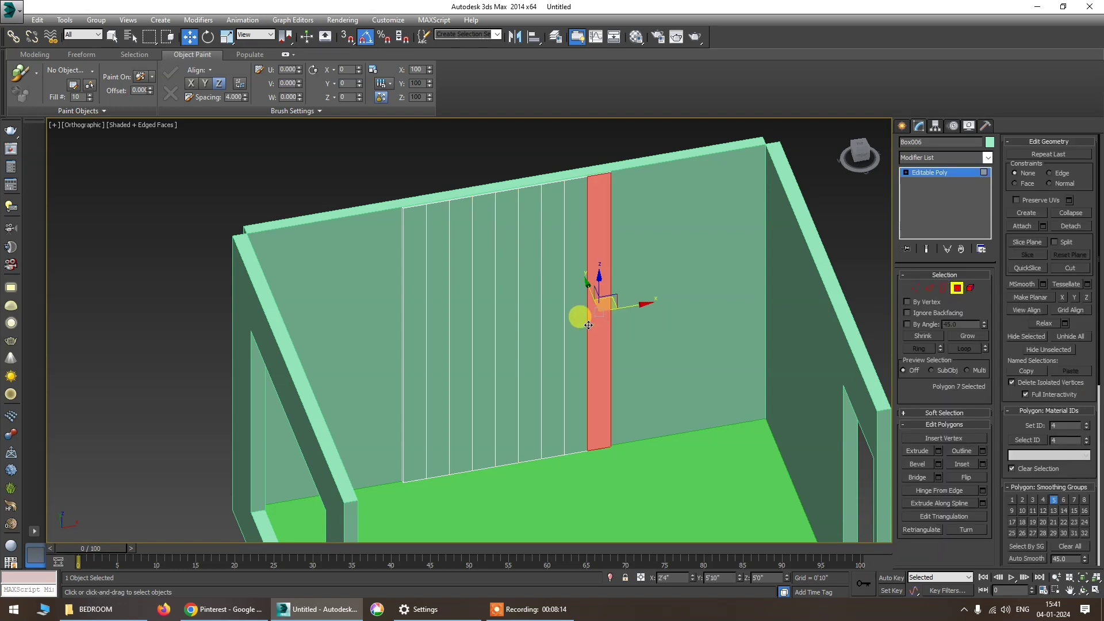
key("q")
left_click(571, 320, "ctrl")
left_click(546, 331, "ctrl")
left_click(520, 349, "ctrl")
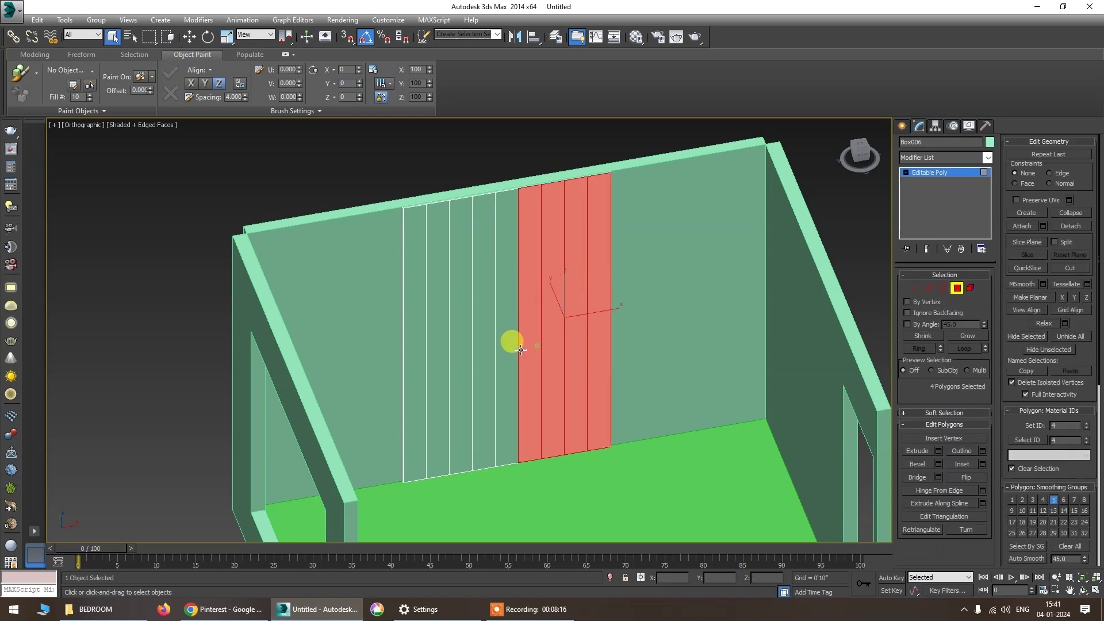
left_click(504, 353, "ctrl")
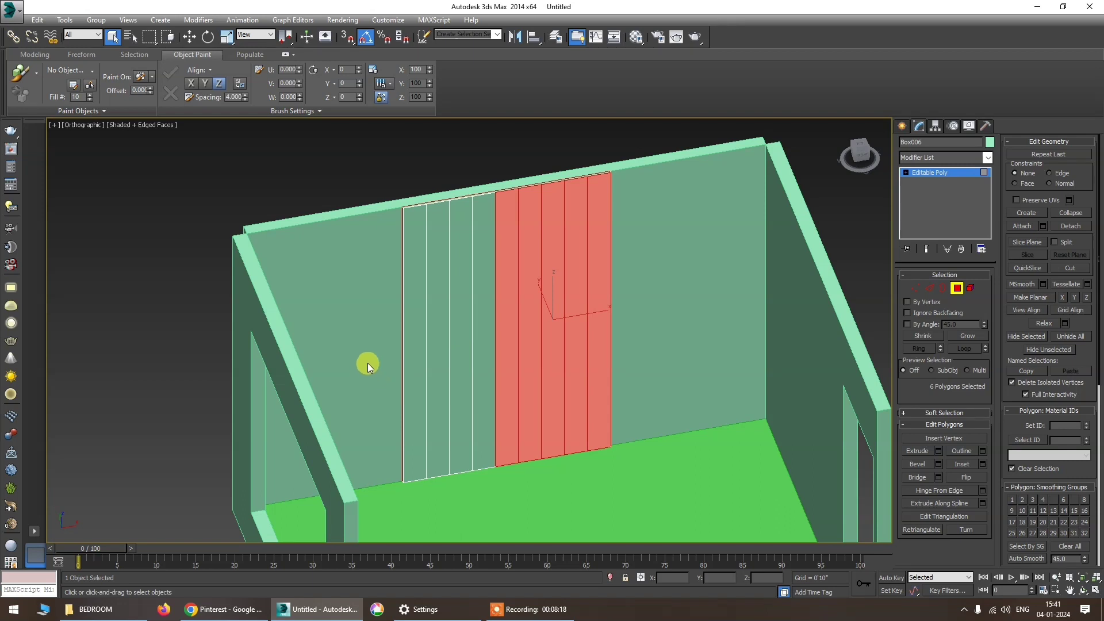
left_click(425, 372, "ctrl")
left_click(438, 370, "ctrl")
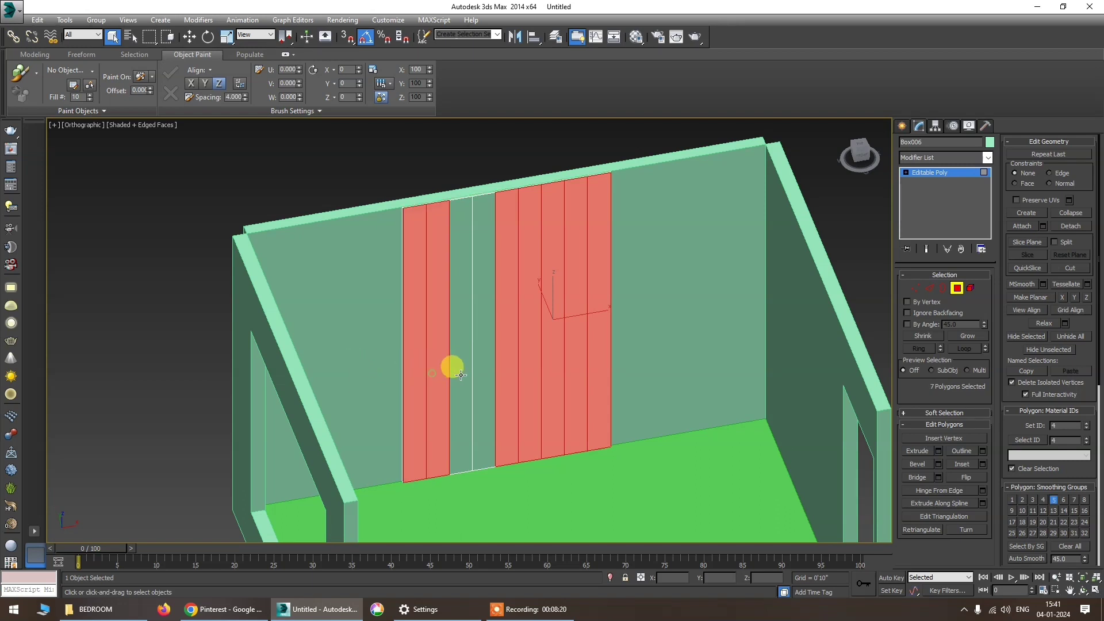
left_click(460, 367, "ctrl")
left_click(483, 365, "ctrl")
Extrude the nine selected strip polygons on the panel's front face individually, by polygon, with a height of 0'2".
middle_click_drag(502, 362, 464, 388)
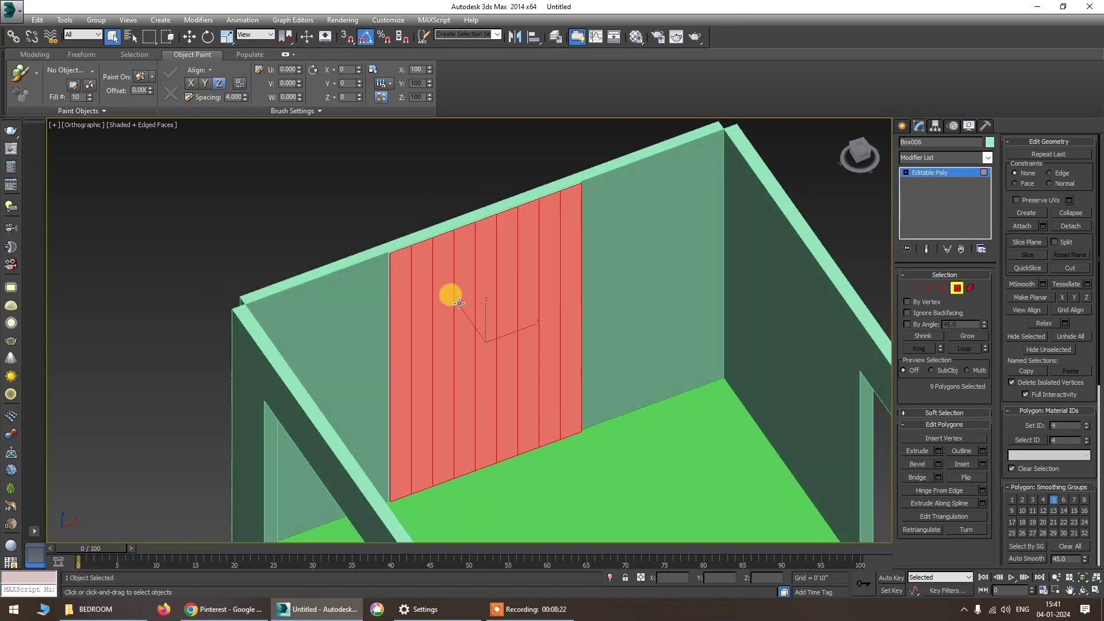
scroll(402, 259, "up", 4)
right_click(502, 287)
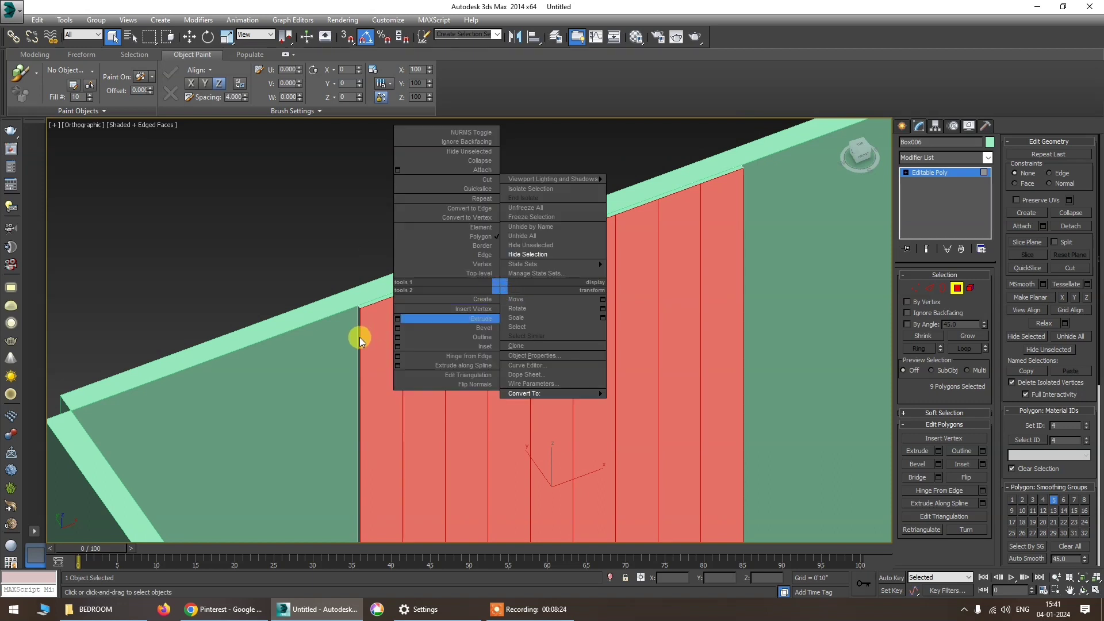
left_click(397, 318)
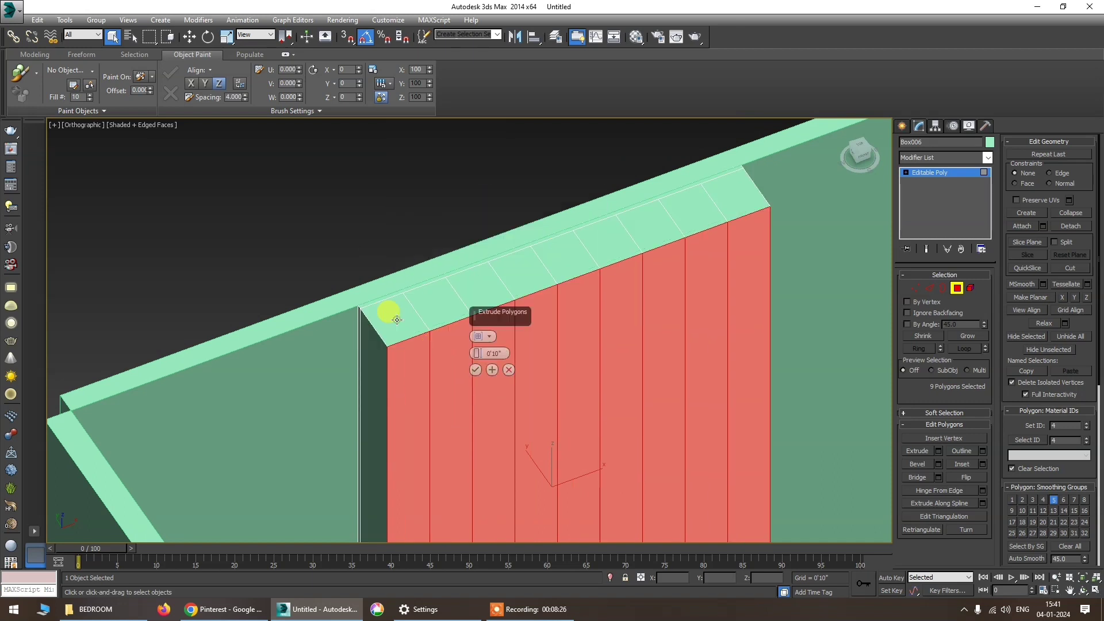
left_click(490, 336)
left_click(515, 368)
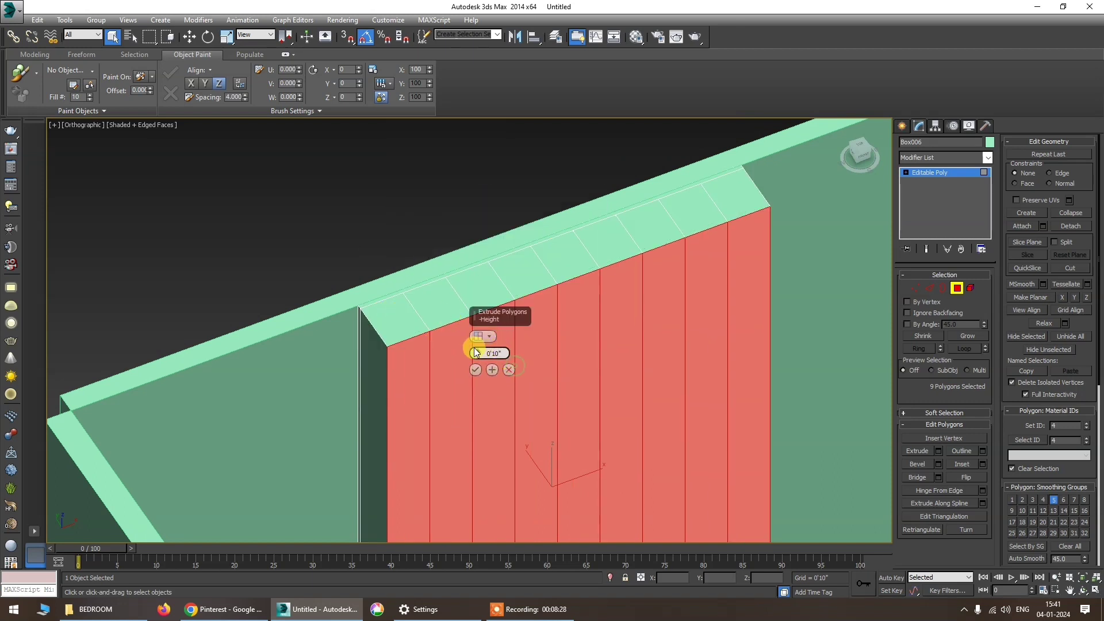
left_click_drag(481, 354, 484, 395)
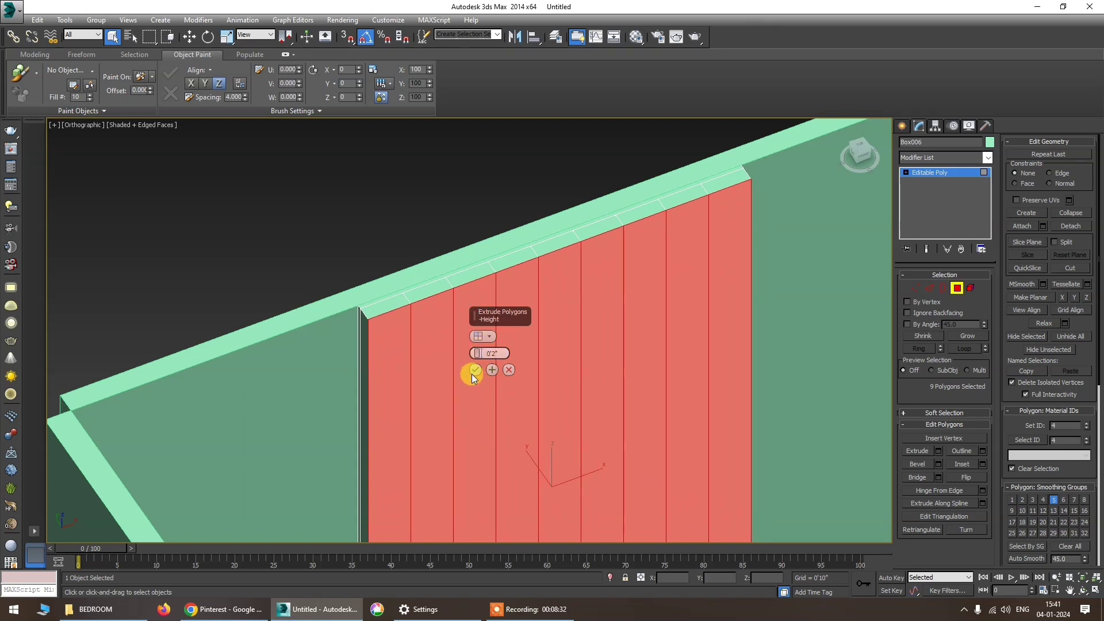
left_click(474, 367)
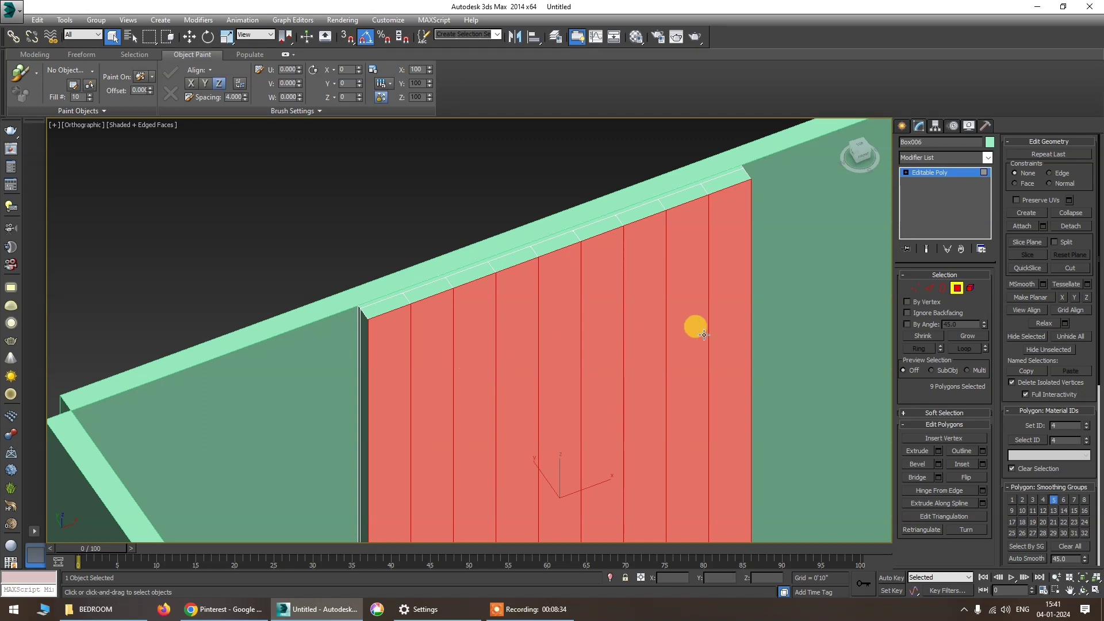
Chamfer the front border edges of all nine extruded strips with many segments so each strip becomes a rounded vertical flute.
left_click(931, 287)
middle_click_drag(416, 310, 489, 318, "alt")
right_click(489, 318)
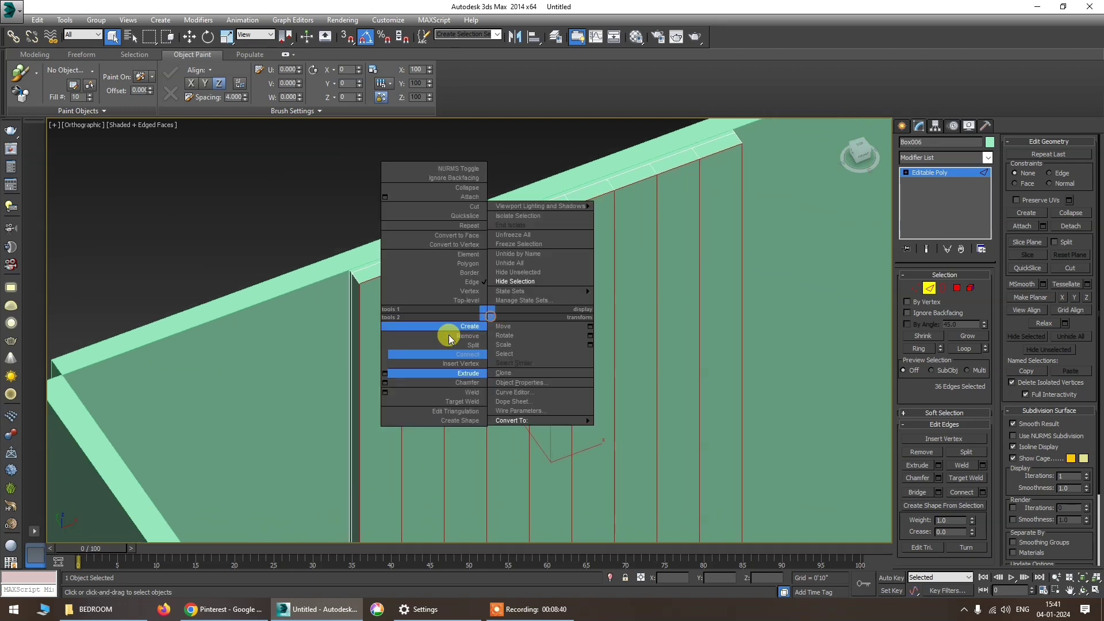
left_click(384, 381)
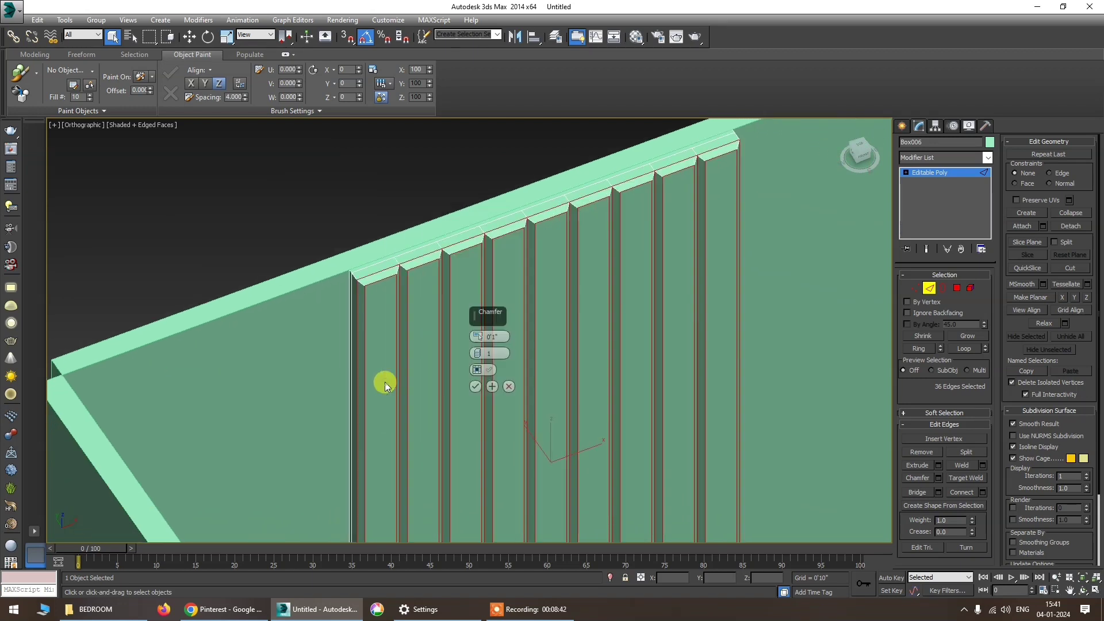
mouse_move(477, 334)
left_mouse_down()
mouse_move(476, 350)
mouse_move(478, 334)
left_mouse_up()
middle_click_drag(367, 351, 353, 389, "alt")
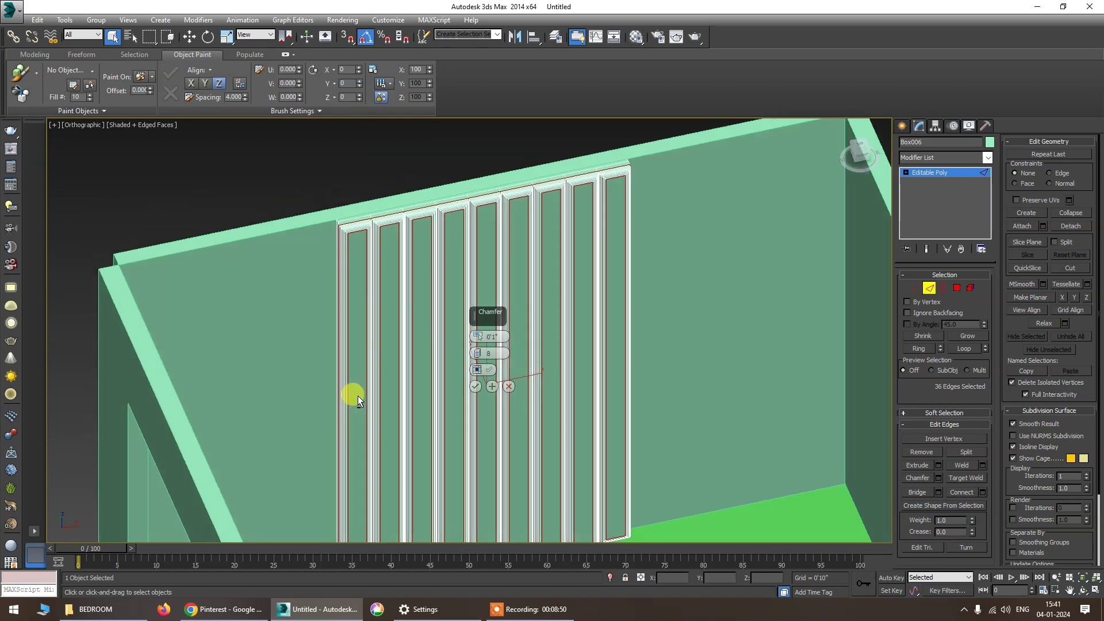
middle_click_drag(460, 333, 408, 386, "alt")
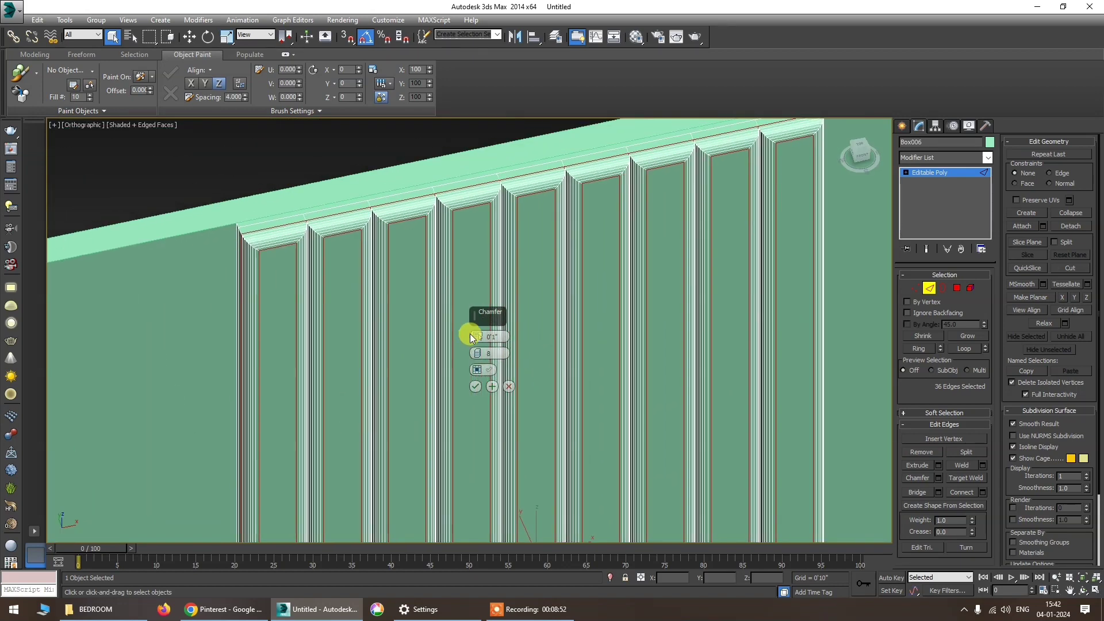
left_click_drag(468, 327, 476, 313)
left_click_drag(477, 353, 484, 335)
left_click(475, 386)
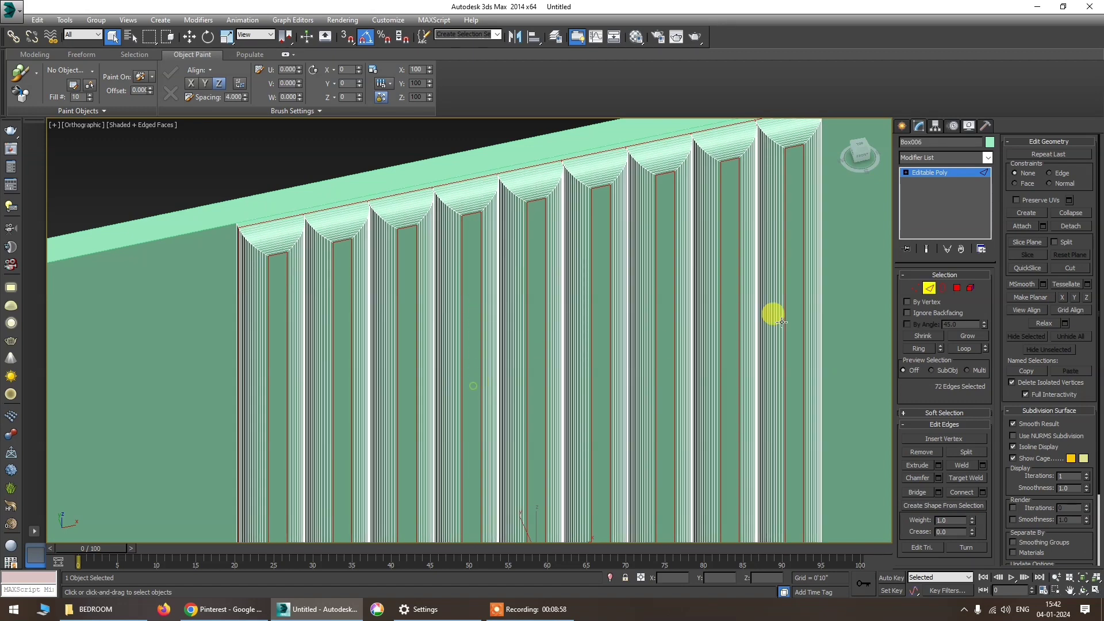
Leave edge editing on the fluted panel and turn off the edged-faces display to check its smooth shading.
left_click(928, 288)
left_click(283, 155)
scroll(296, 274, "down", 4)
scroll(238, 357, "up", 1)
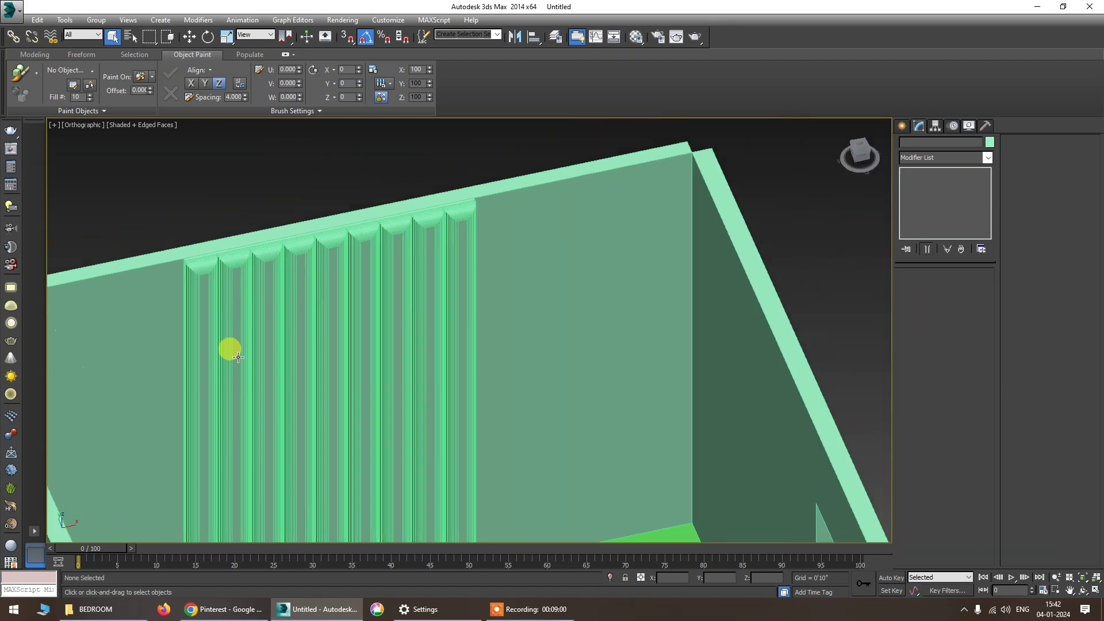
key("F4")
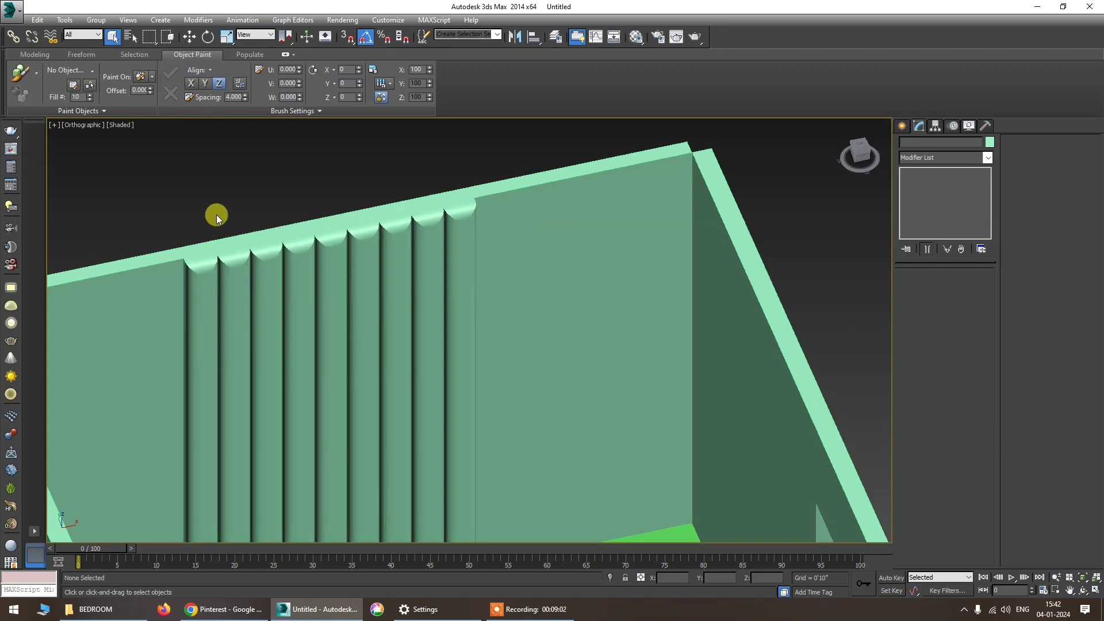
middle_click_drag(217, 214, 515, 288, "alt")
left_click(414, 316)
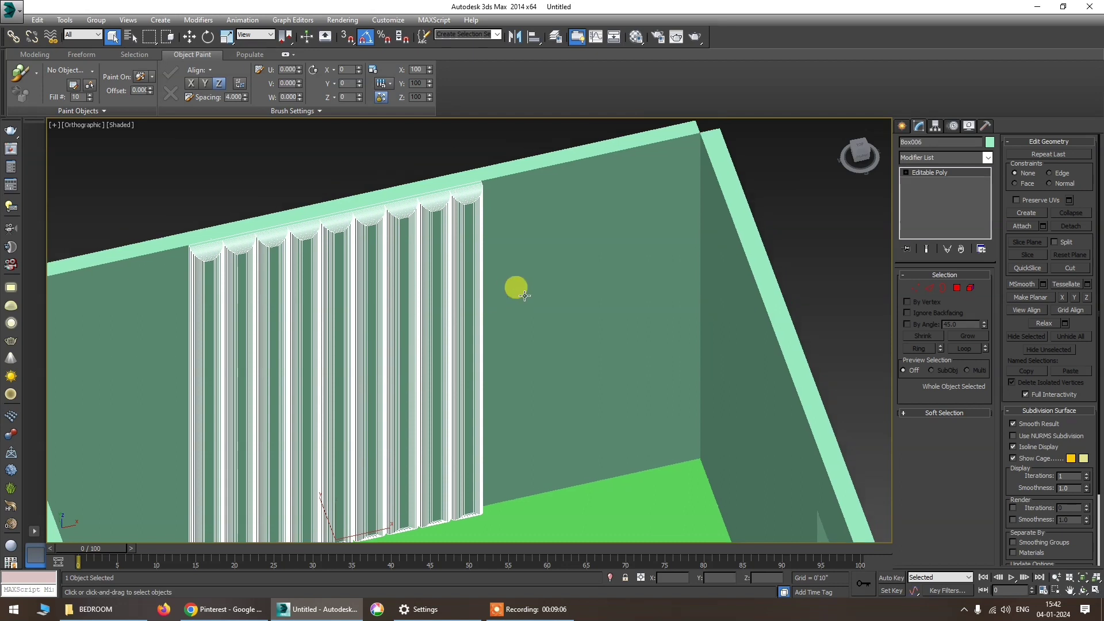
Clone the back wall, placing the copy slightly forward into the room in front of the fluted panel.
left_click(520, 286)
middle_click_drag(512, 351, 560, 260)
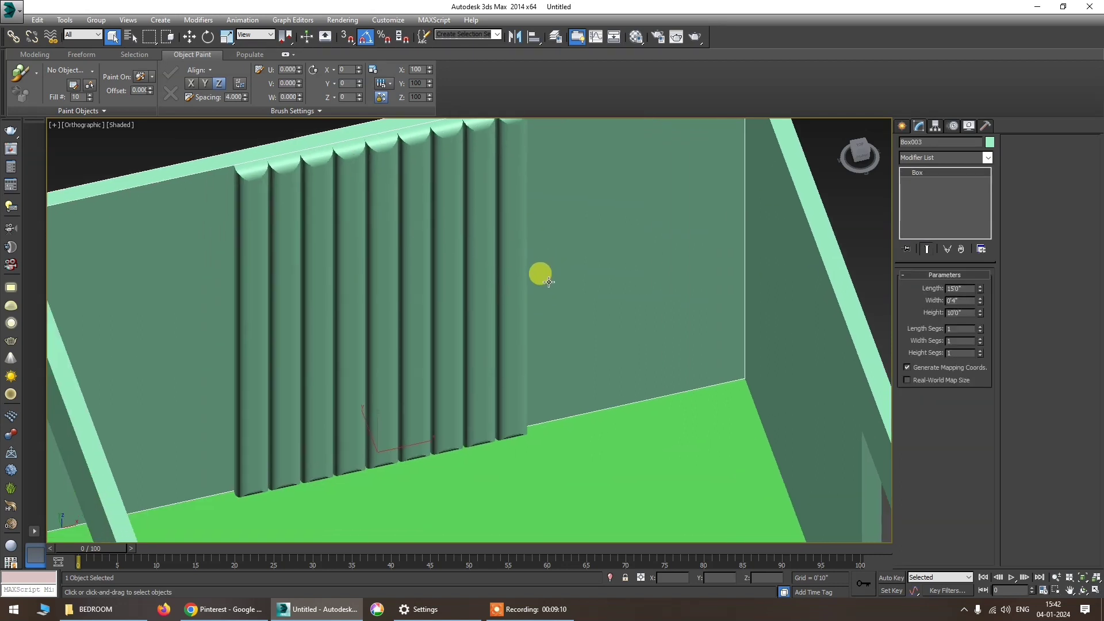
key("q")
key("w")
mouse_move(367, 430)
left_mouse_down("shift")
mouse_move(370, 448)
mouse_move(382, 449)
left_mouse_up("shift")
left_click(549, 350)
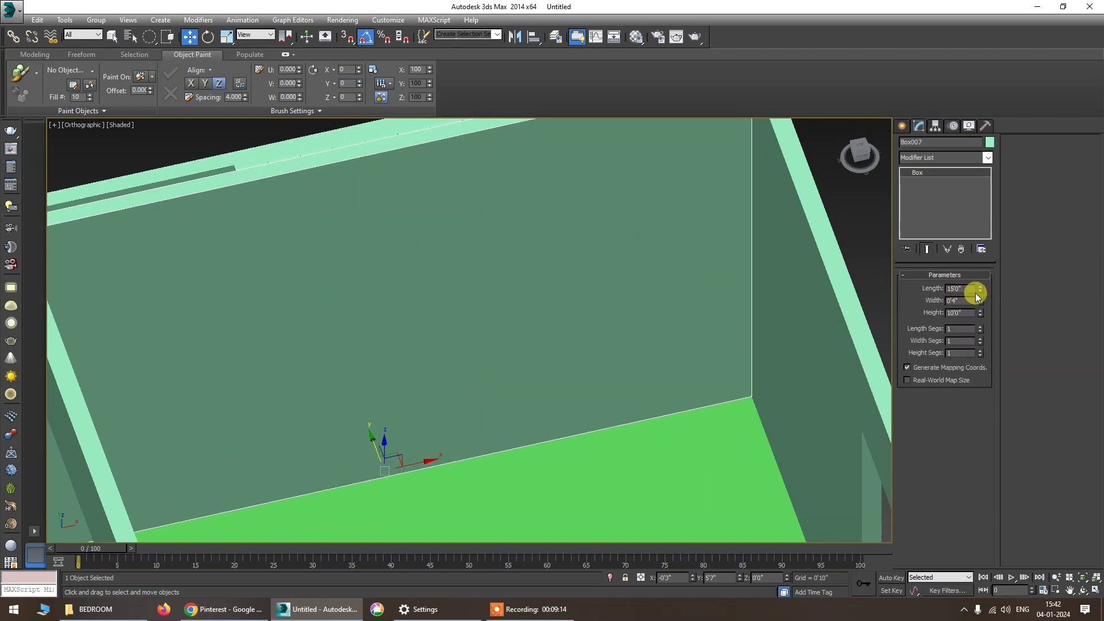
Reduce the copied wall's length to 1'11" and move it along the back wall to sit directly beside the fluted panel.
left_click_drag(977, 296, 989, 340)
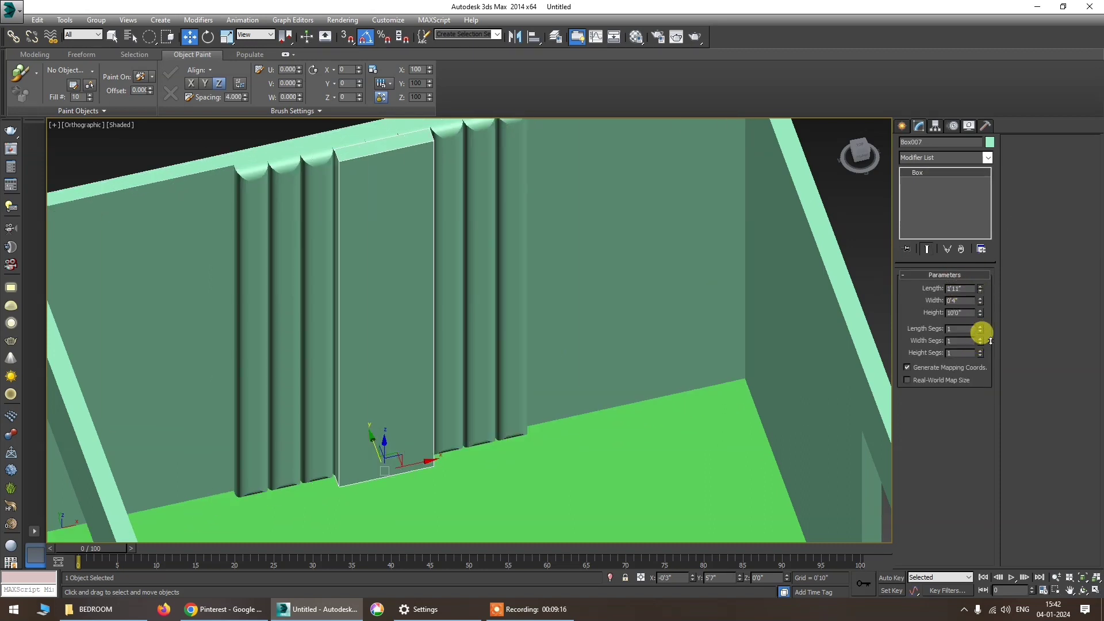
left_click_drag(389, 456, 598, 410)
middle_click_drag(492, 374, 485, 419, "alt")
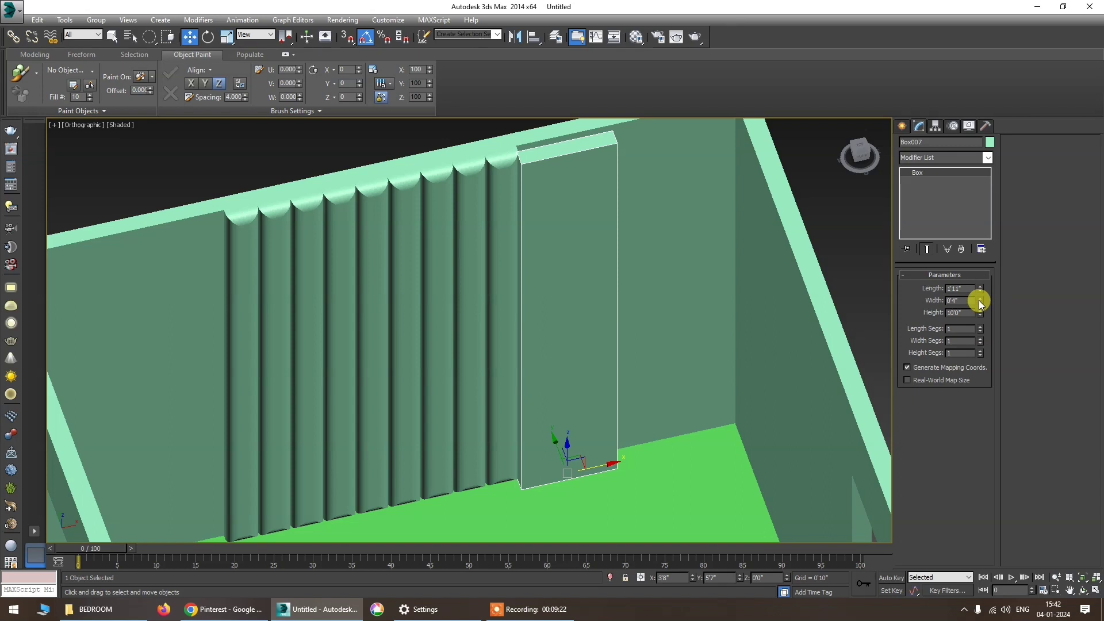
Thin the copied box to a displayed width of 0'0", push it back against the wall, and convert it to an Editable Poly.
left_click_drag(979, 305, 993, 350)
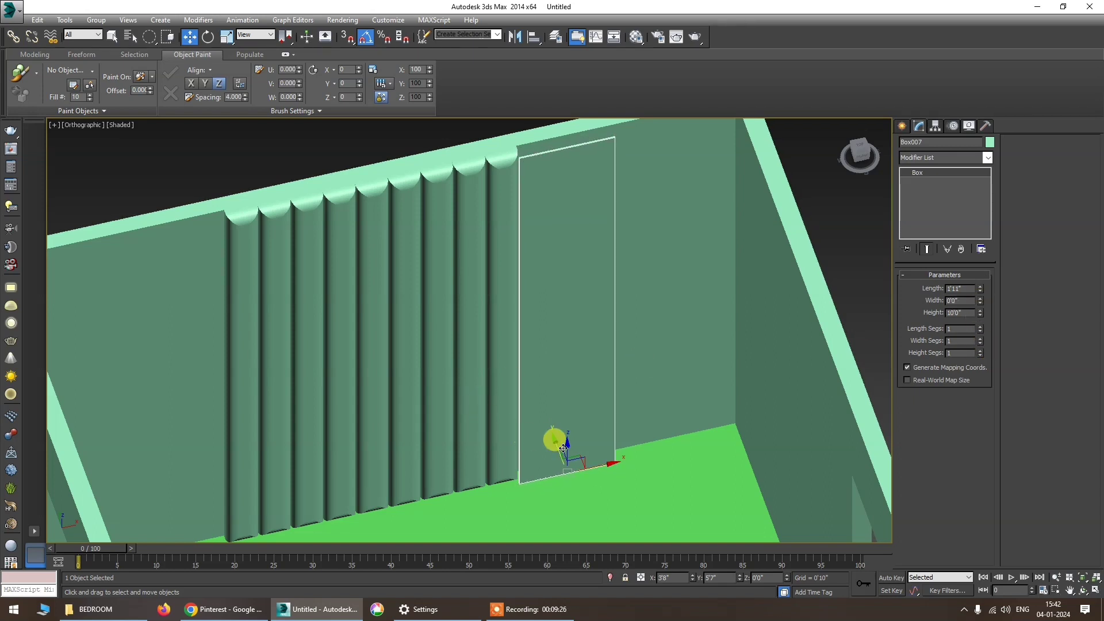
left_click_drag(559, 447, 555, 436)
scroll(483, 382, "up", 4)
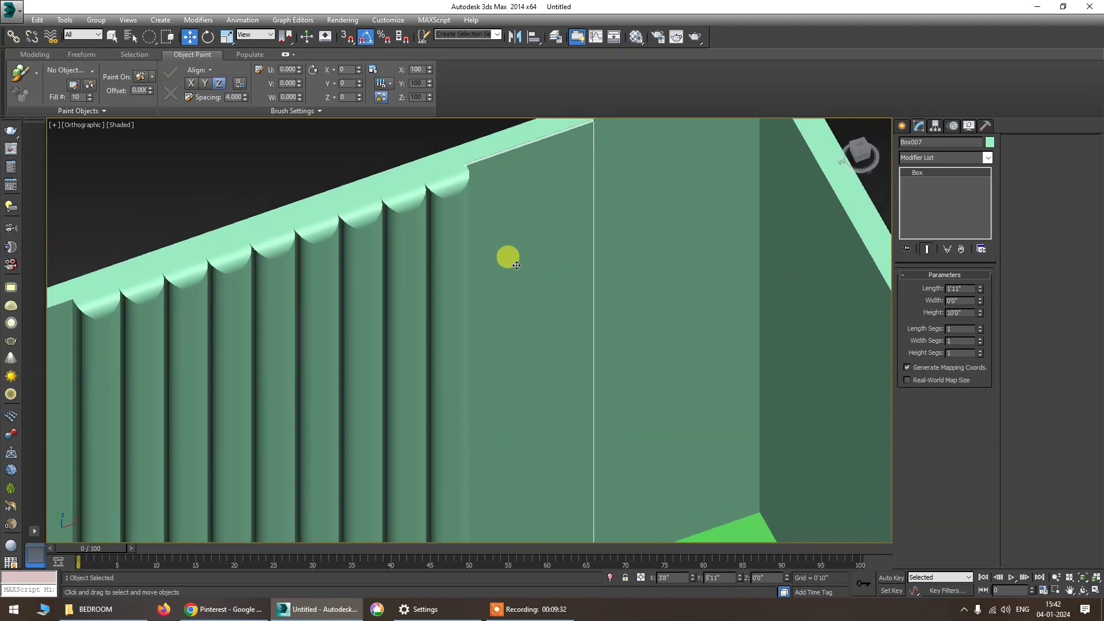
right_click(518, 253)
mouse_move(528, 362)
left_click(644, 367)
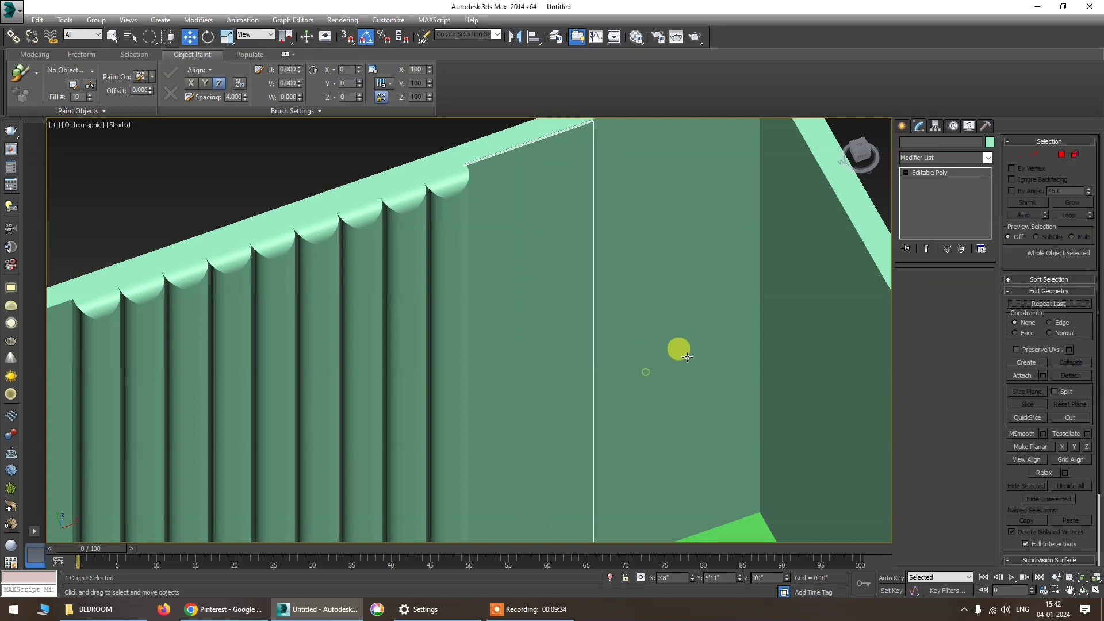
Connect the thin panel's front top and bottom edges with 16 evenly spaced vertical segments.
left_click(929, 287)
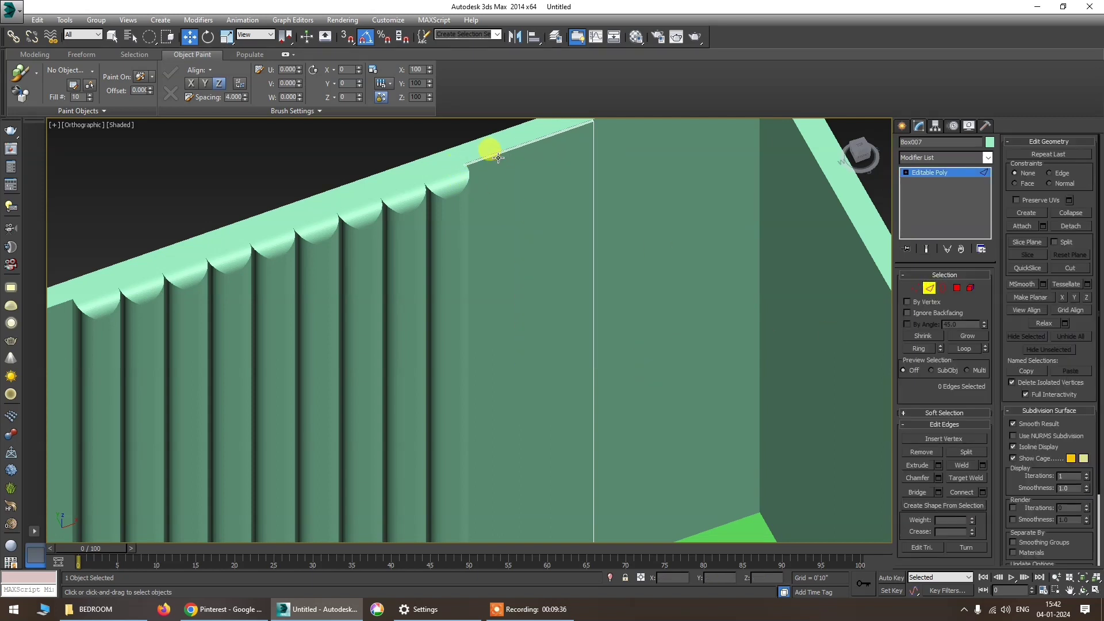
middle_click_drag(515, 374, 478, 253, "alt")
left_click(501, 413, "ctrl")
right_click(477, 248)
left_click(373, 288)
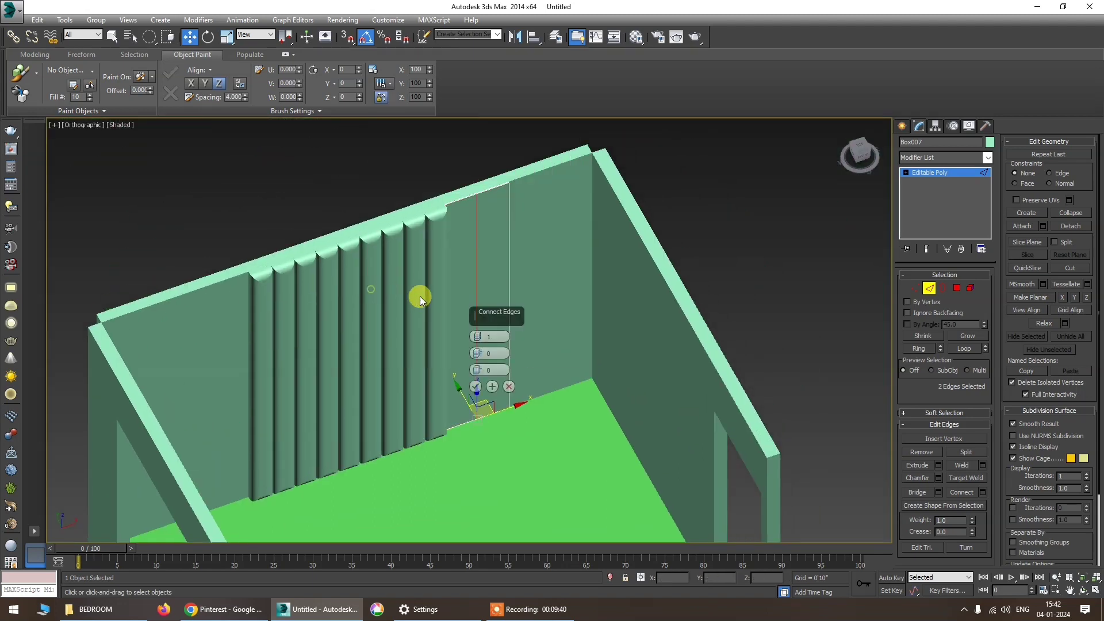
left_click_drag(477, 336, 477, 329)
middle_click_drag(541, 211, 509, 258)
scroll(467, 260, "up", 4)
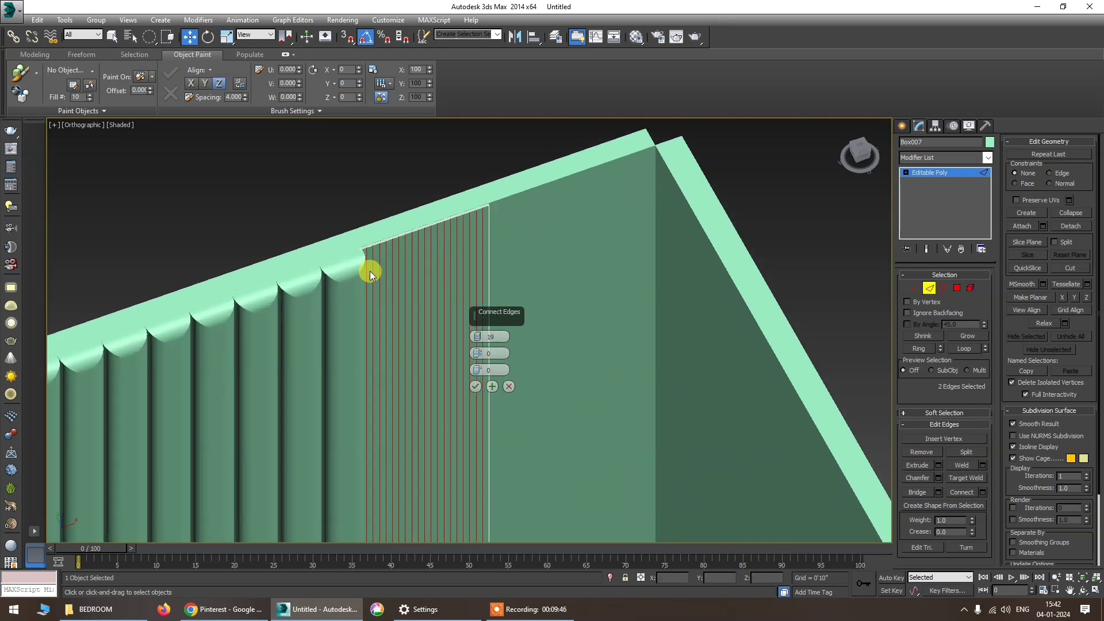
scroll(423, 256, "up", 2)
middle_click_drag(424, 256, 401, 282)
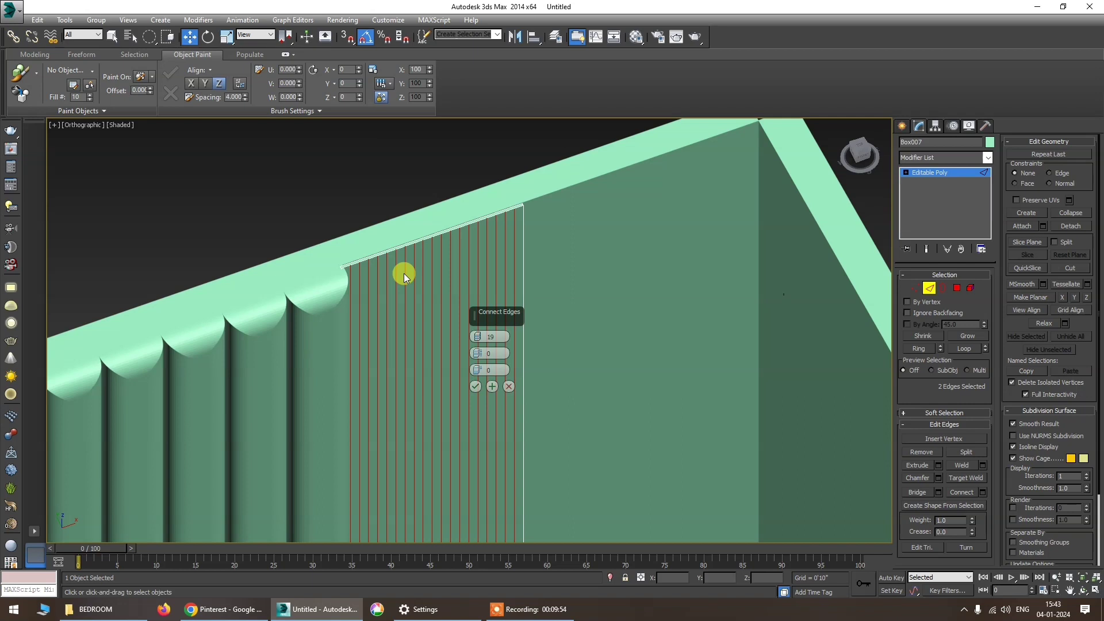
scroll(403, 274, "up", 3)
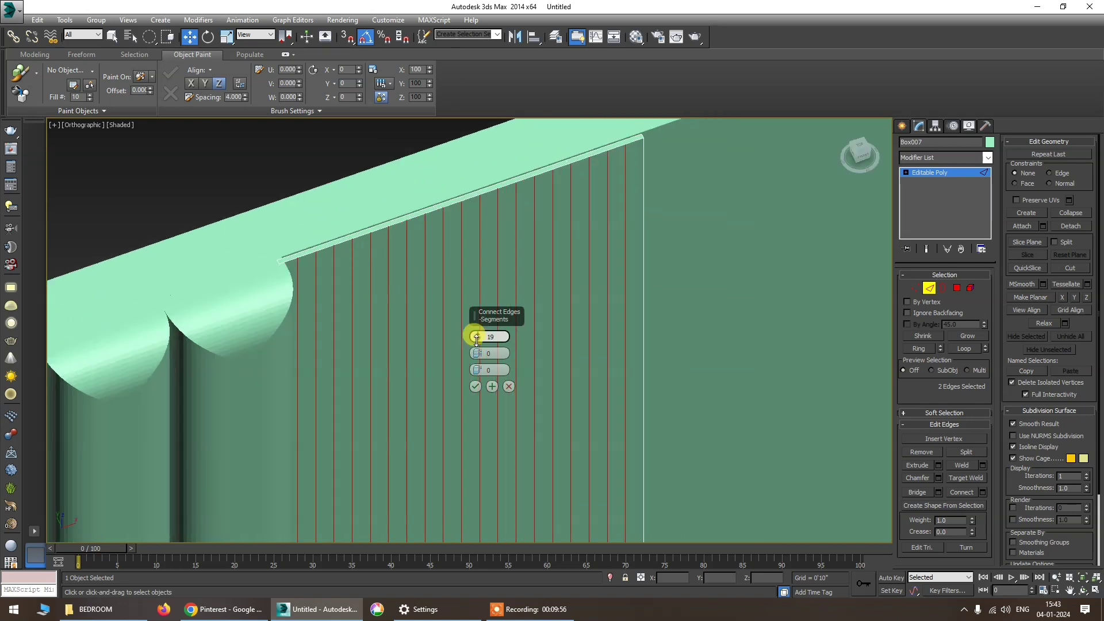
left_click_drag(476, 338, 480, 345)
left_click(474, 386)
Extrude the 16 vertical edges of the thin panel outward by a small height to form a row of narrow pointed ridges.
middle_click_drag(474, 387, 592, 259)
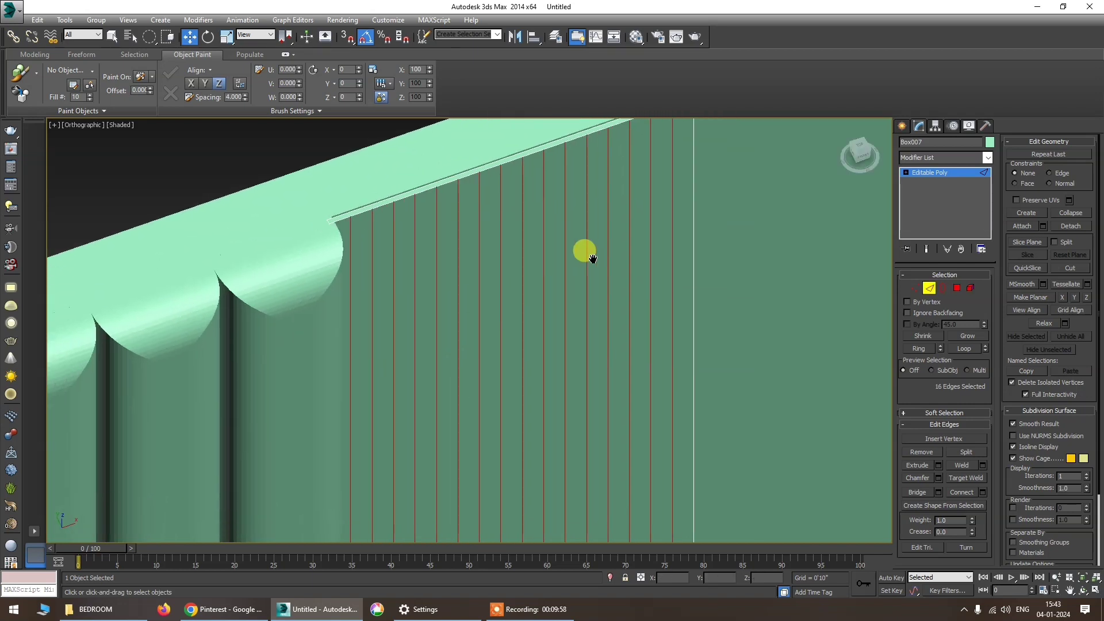
right_click(592, 259)
left_click(476, 298)
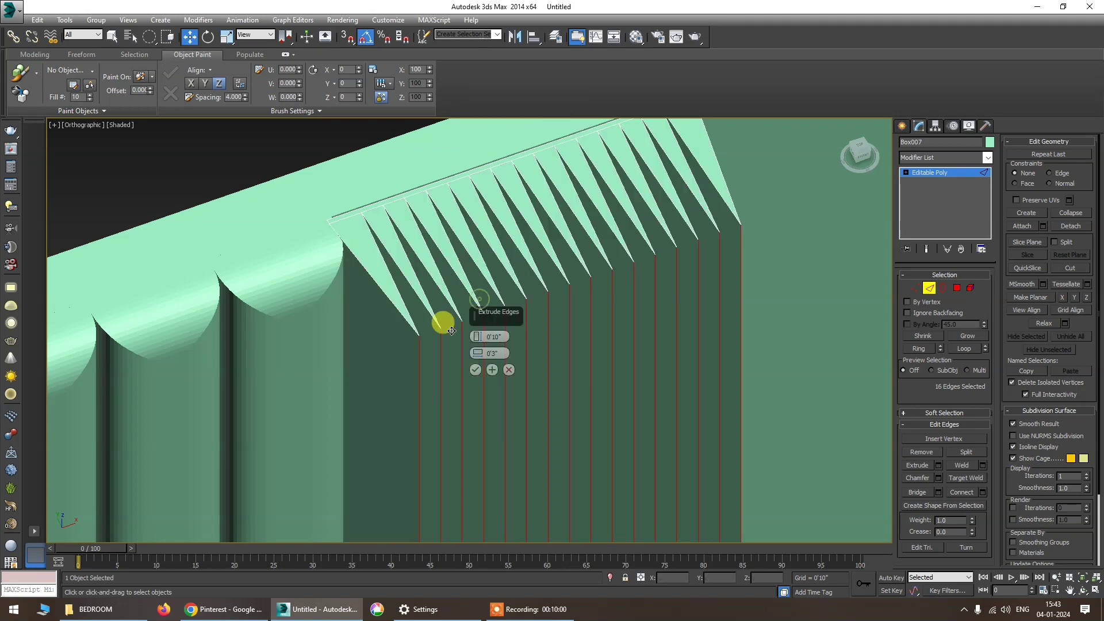
left_click_drag(479, 341, 492, 491)
left_click(475, 370)
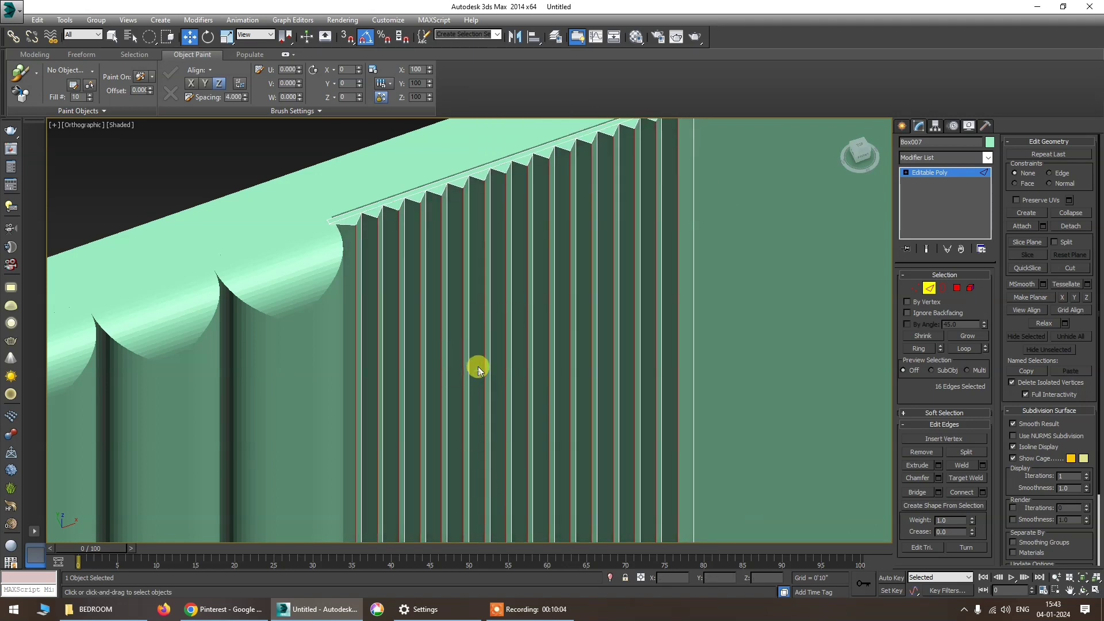
Chamfer the tips of the 16 ridges by a very small amount with one segment to give them flat fronts.
right_click(505, 308)
left_click(401, 376)
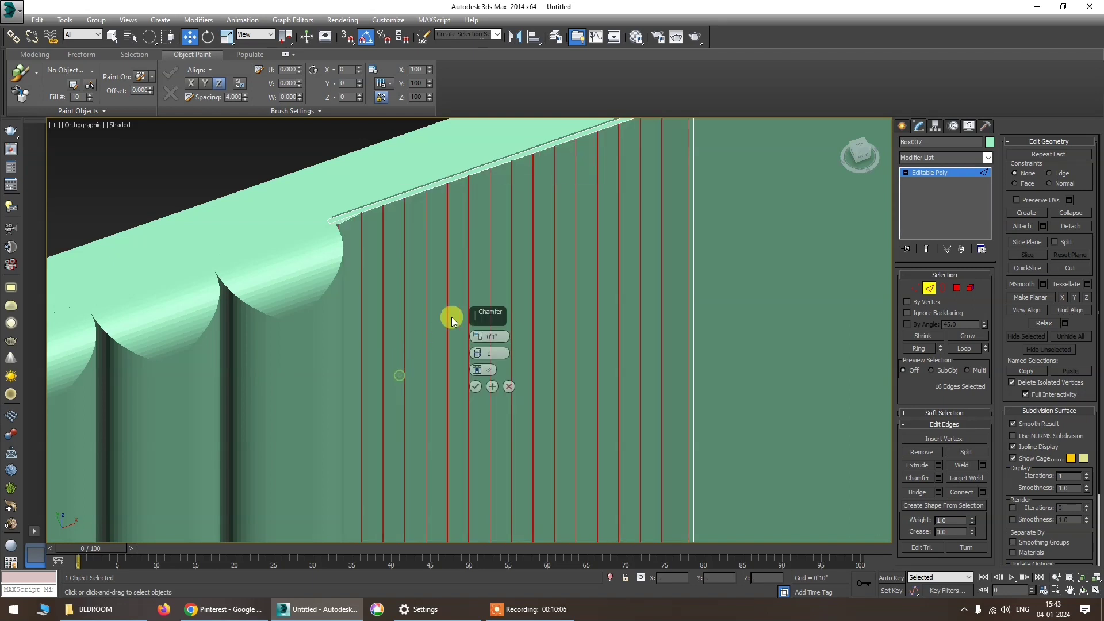
mouse_move(476, 338)
left_mouse_down()
mouse_move(481, 305)
mouse_move(483, 338)
left_mouse_up()
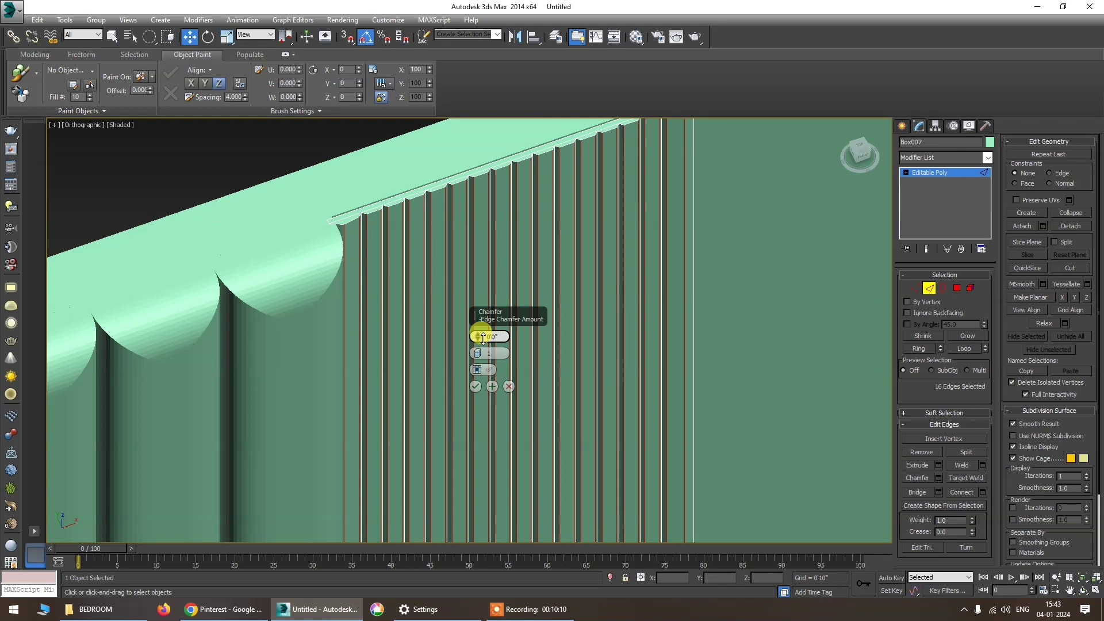
left_click(475, 386)
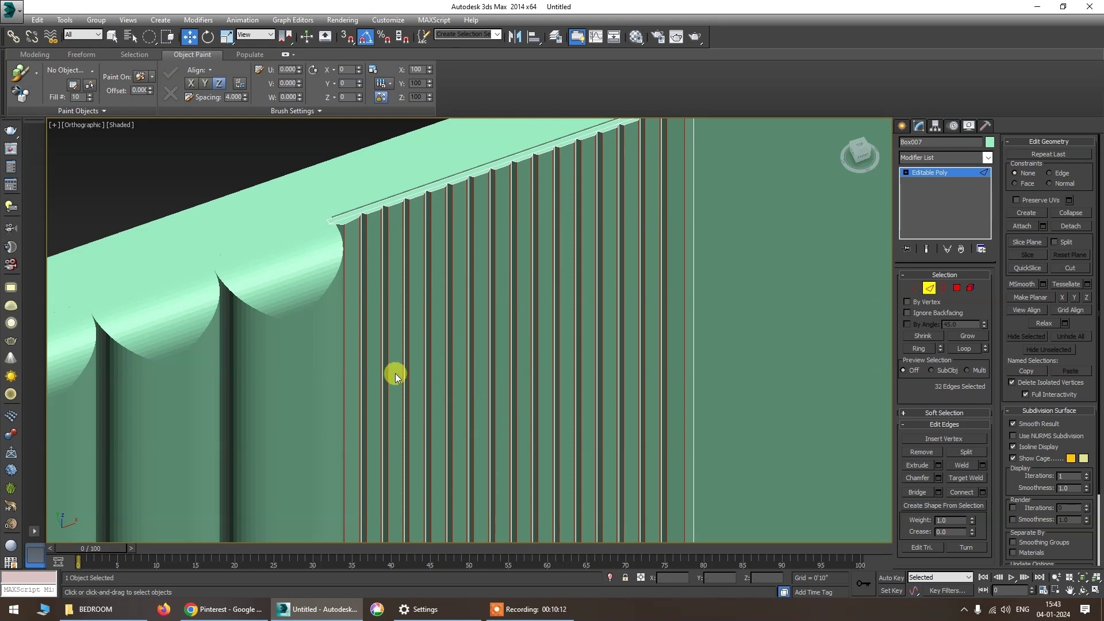
In the top wireframe view, align the protruding front vertices at the ribbed panel's inner end with the other ridge fronts.
key("t")
key("F3")
scroll(529, 173, "up", 5)
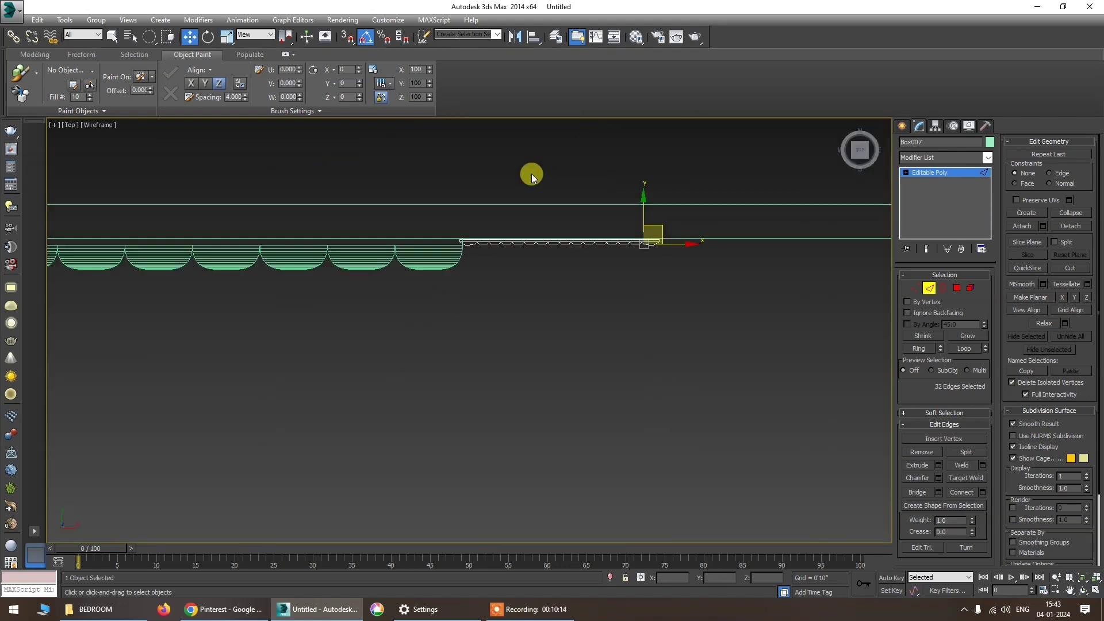
left_click(902, 288)
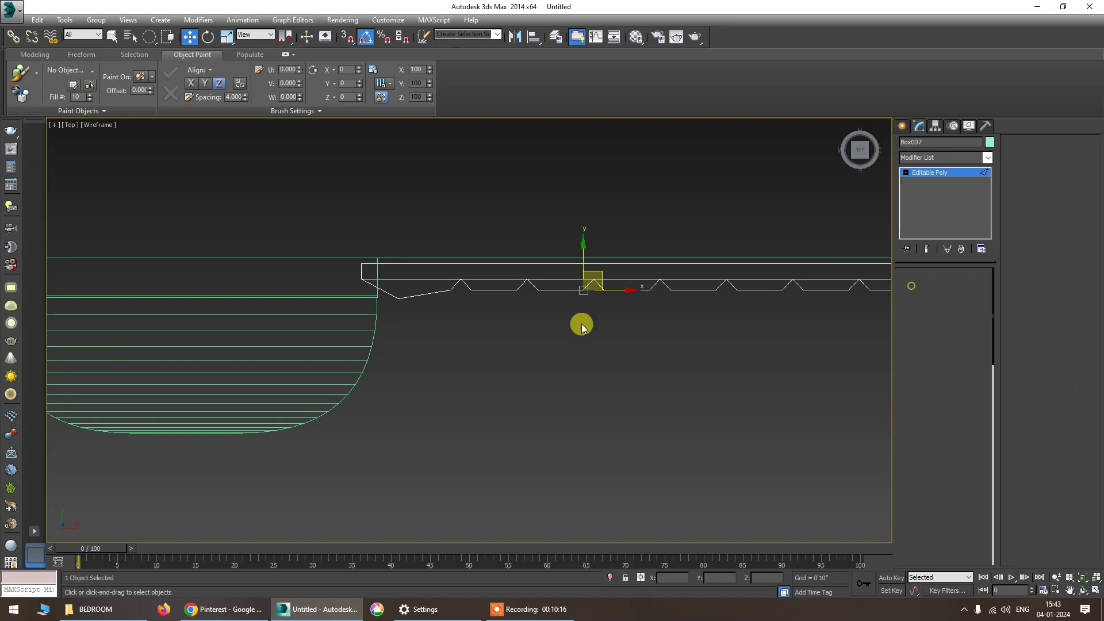
left_click_drag(451, 345, 377, 281)
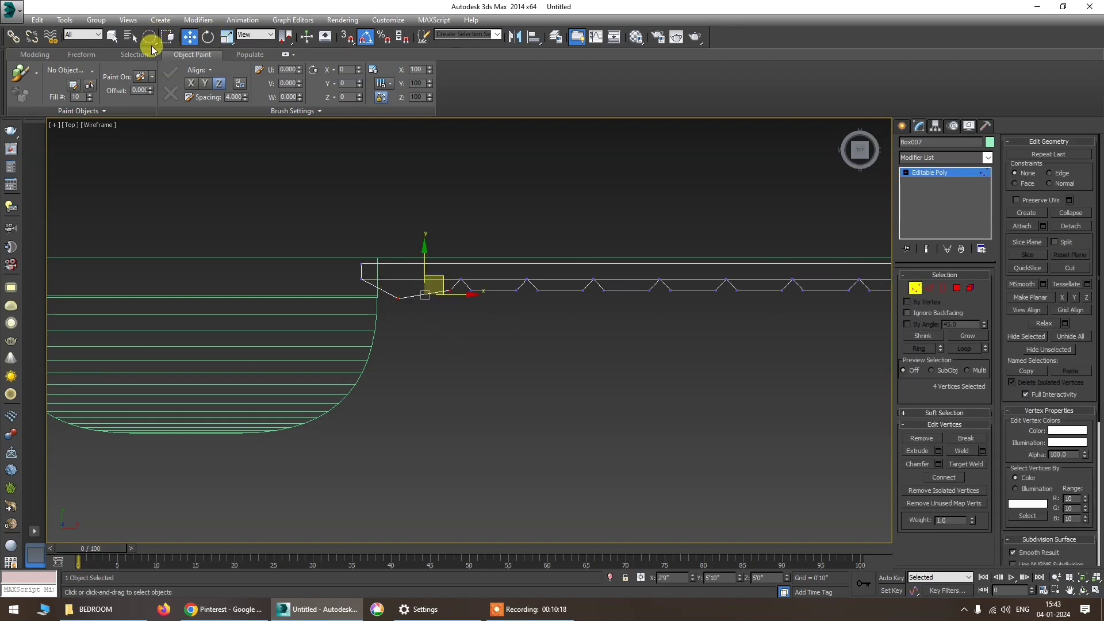
left_click_drag(154, 51, 149, 37)
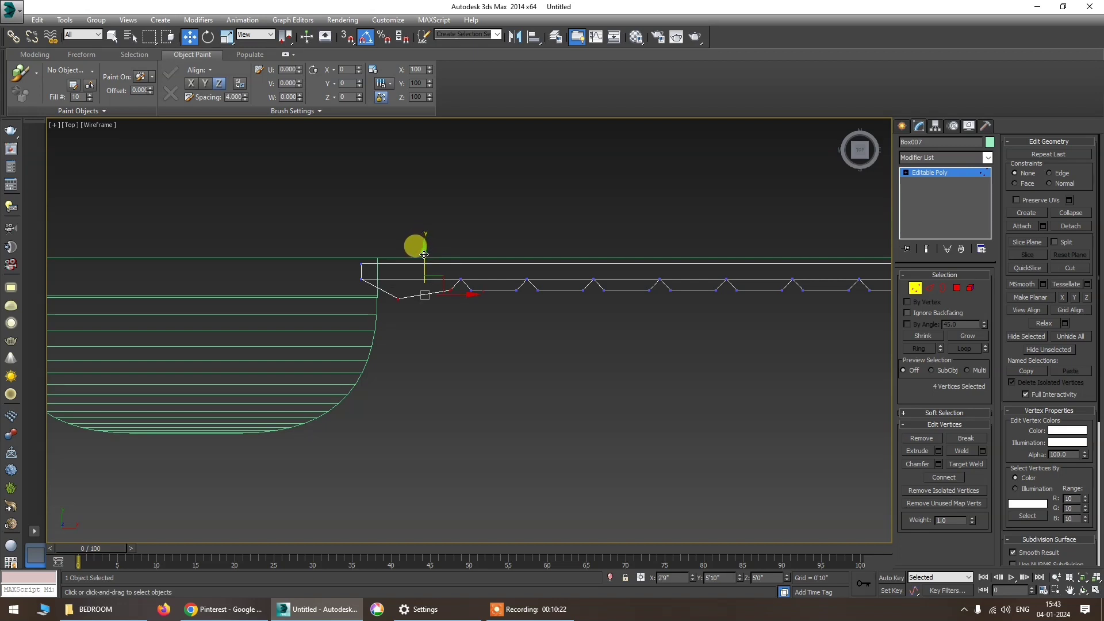
left_click_drag(416, 315, 401, 262)
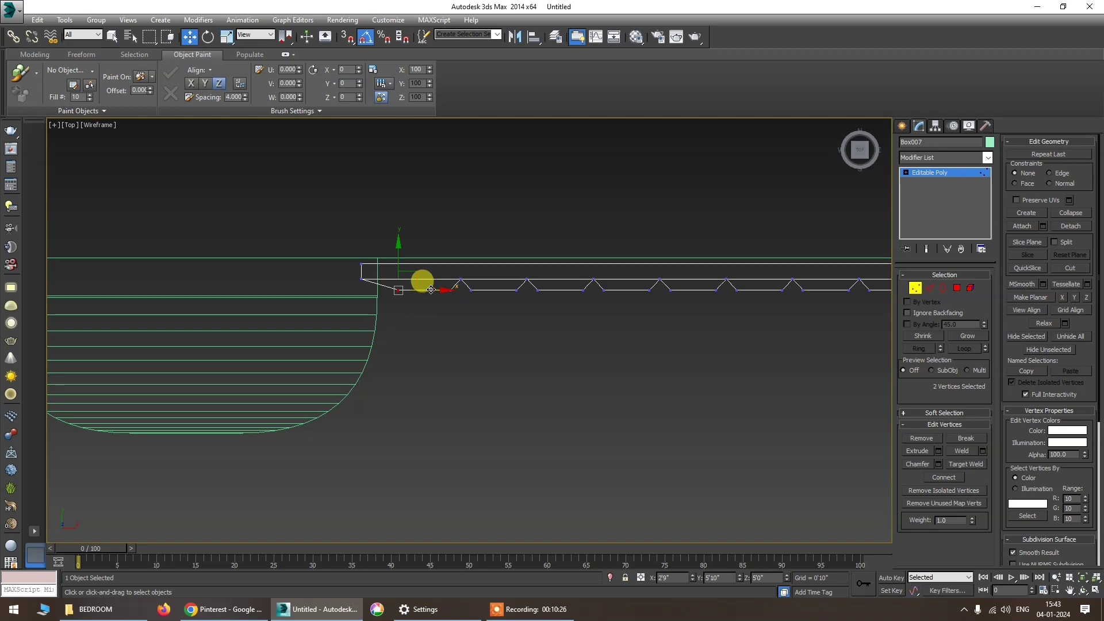
Align the protruding front vertices at the ribbed panel's outer end with the other ridges and pull that end inward.
scroll(428, 322, "down", 2)
middle_click_drag(521, 332, 199, 283)
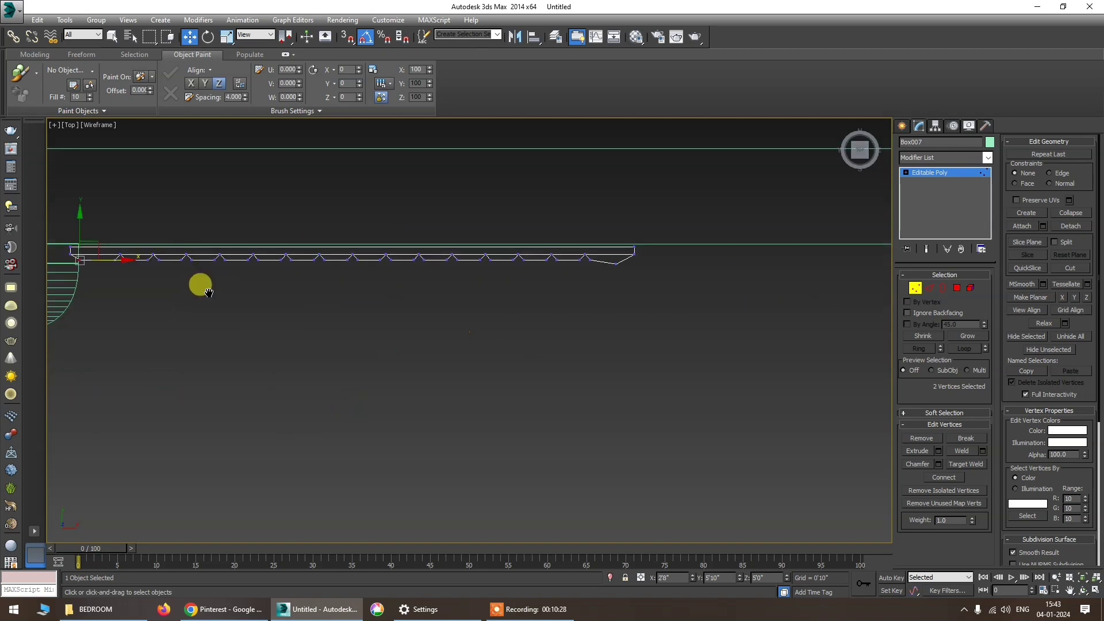
scroll(609, 272, "up", 4)
mouse_move(650, 260)
left_mouse_down()
mouse_move(623, 230)
mouse_move(719, 225)
mouse_move(697, 189)
mouse_move(665, 276)
left_mouse_up()
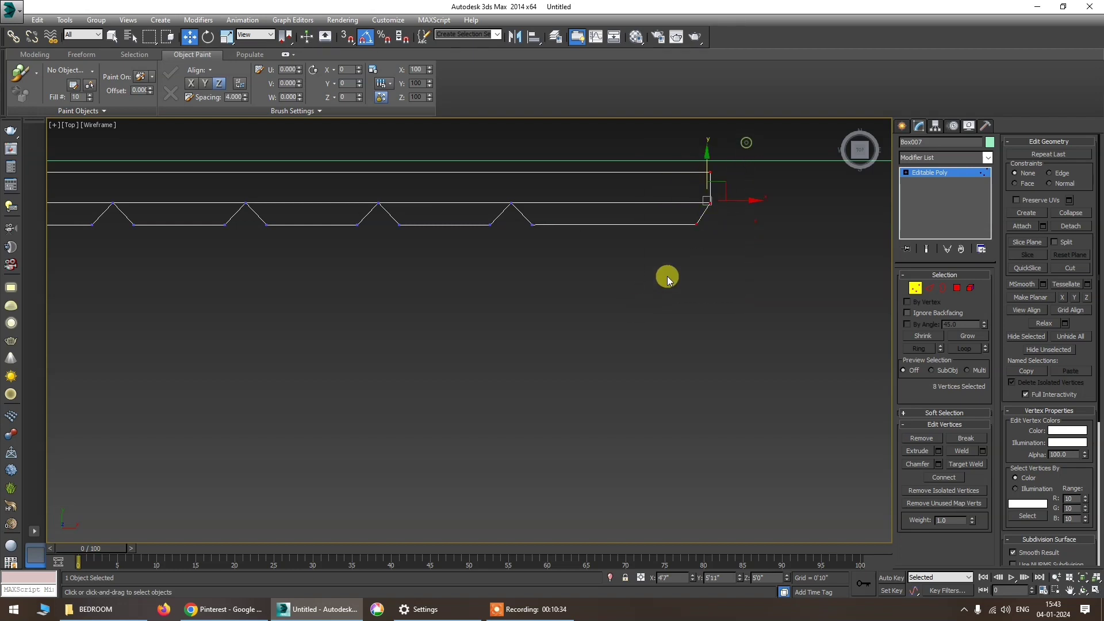
left_click_drag(740, 198, 671, 214)
Move the vertices of the ribbed panel's inner end along X, clear of the fluted panel's edge.
scroll(583, 297, "down", 5)
middle_click_drag(63, 242, 455, 267)
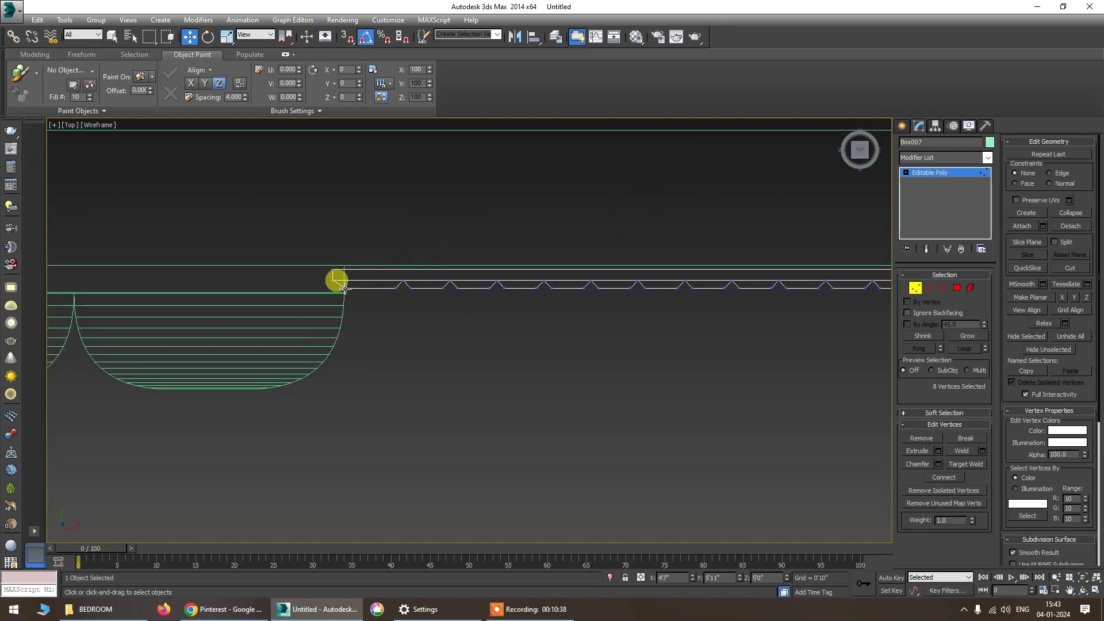
scroll(339, 283, "up", 5)
left_click_drag(399, 192, 267, 397)
left_click_drag(343, 293, 427, 262)
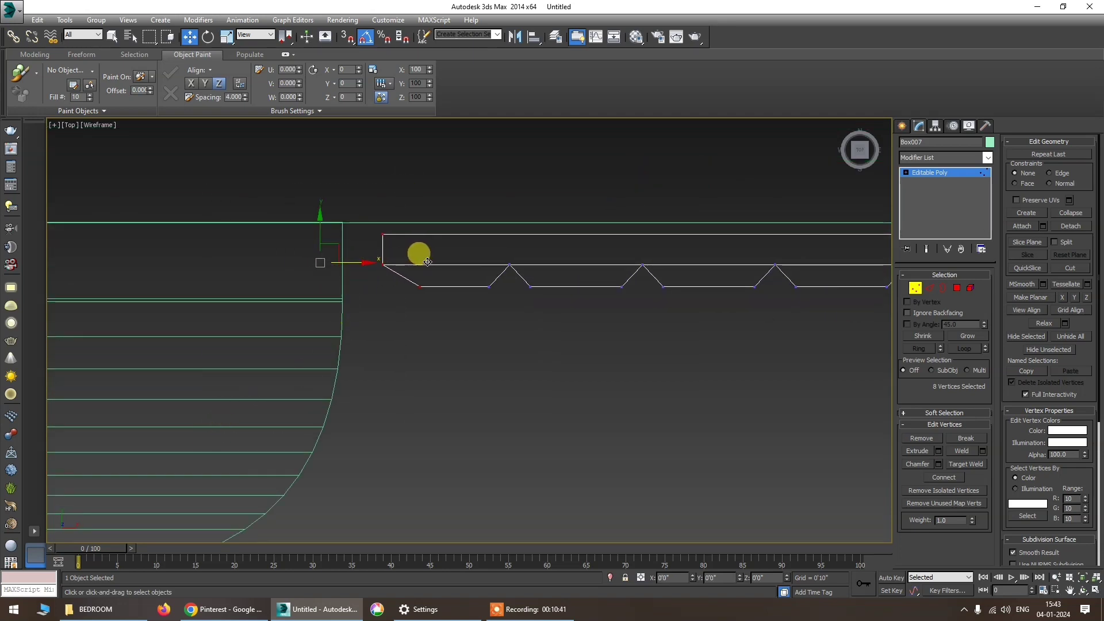
Move the whole ribbed panel flush against the fluted panel's side and the back wall.
left_click(915, 288)
scroll(601, 325, "down", 5)
middle_click_drag(604, 329, 485, 310)
scroll(485, 311, "up", 3)
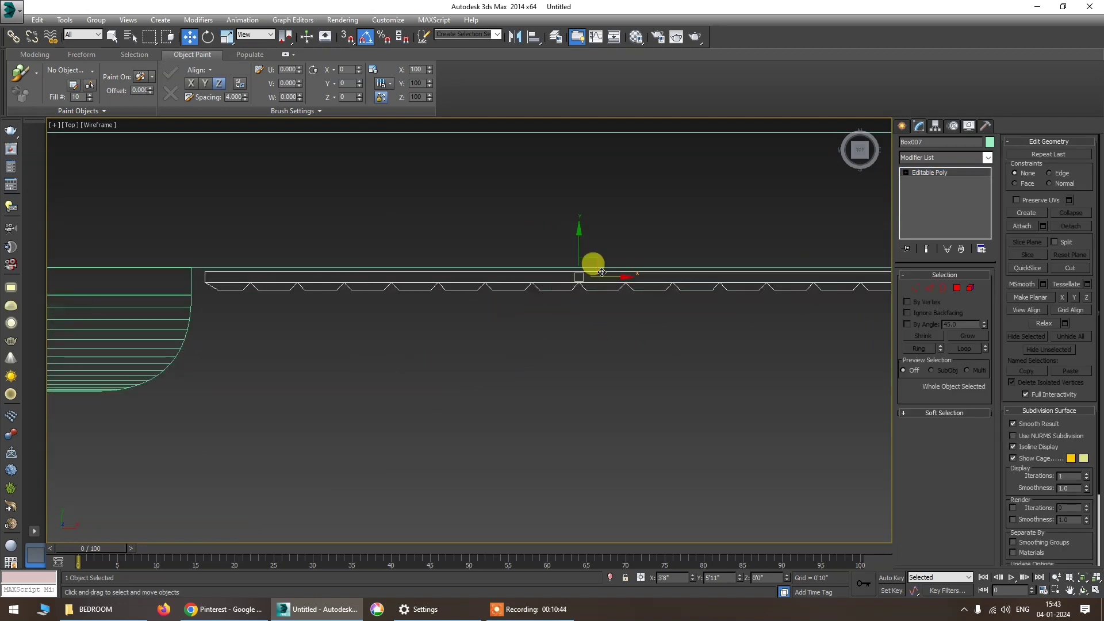
left_click_drag(606, 277, 591, 278)
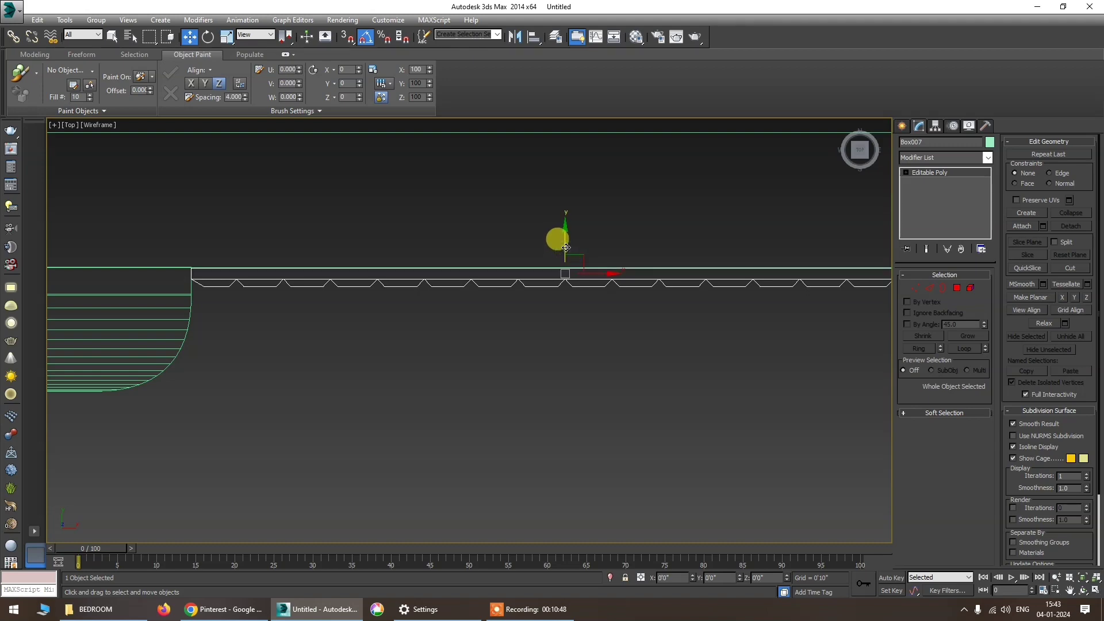
Clone the ribbed panel along X as one instance, placed against the opposite side of the fluted panel.
scroll(521, 282, "down", 4)
mouse_move(496, 368)
middle_mouse_down("alt")
mouse_move(520, 320)
mouse_move(502, 303)
mouse_move(553, 438)
middle_mouse_up("alt")
key("F3")
left_click(532, 389)
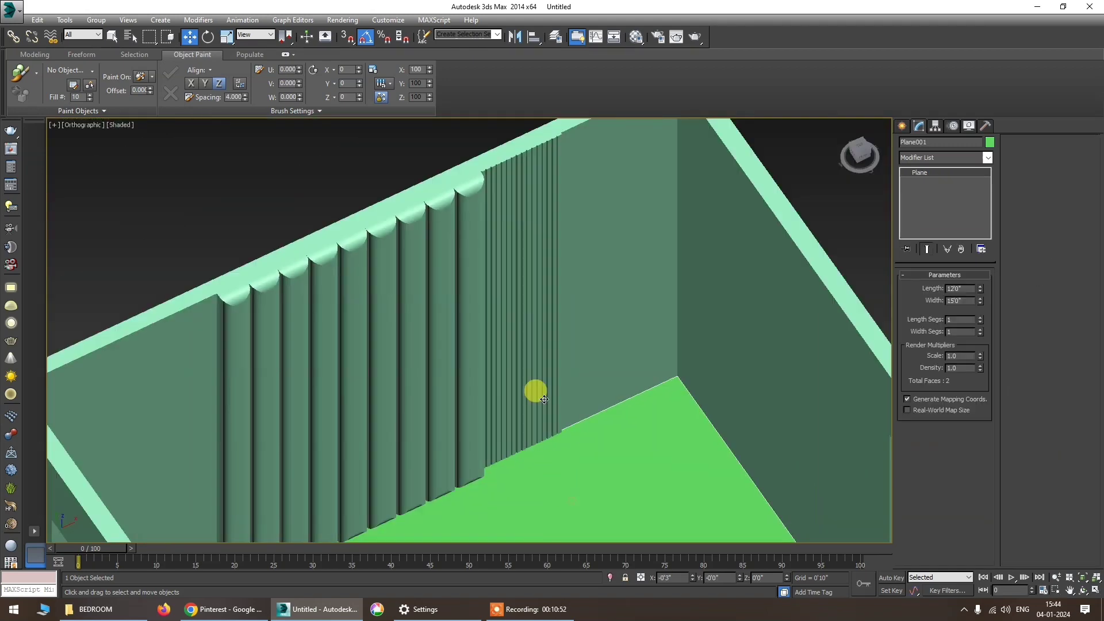
left_click(512, 390)
middle_click_drag(512, 389, 542, 373)
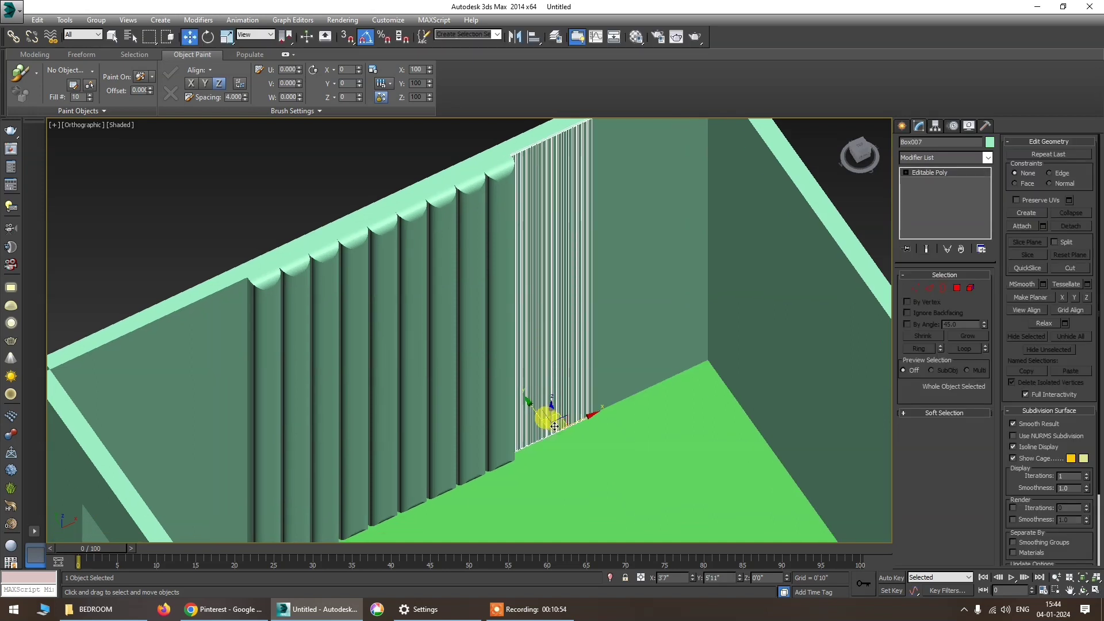
mouse_move(567, 411)
left_mouse_down("shift")
mouse_move(328, 488)
mouse_move(302, 533)
left_mouse_up("shift")
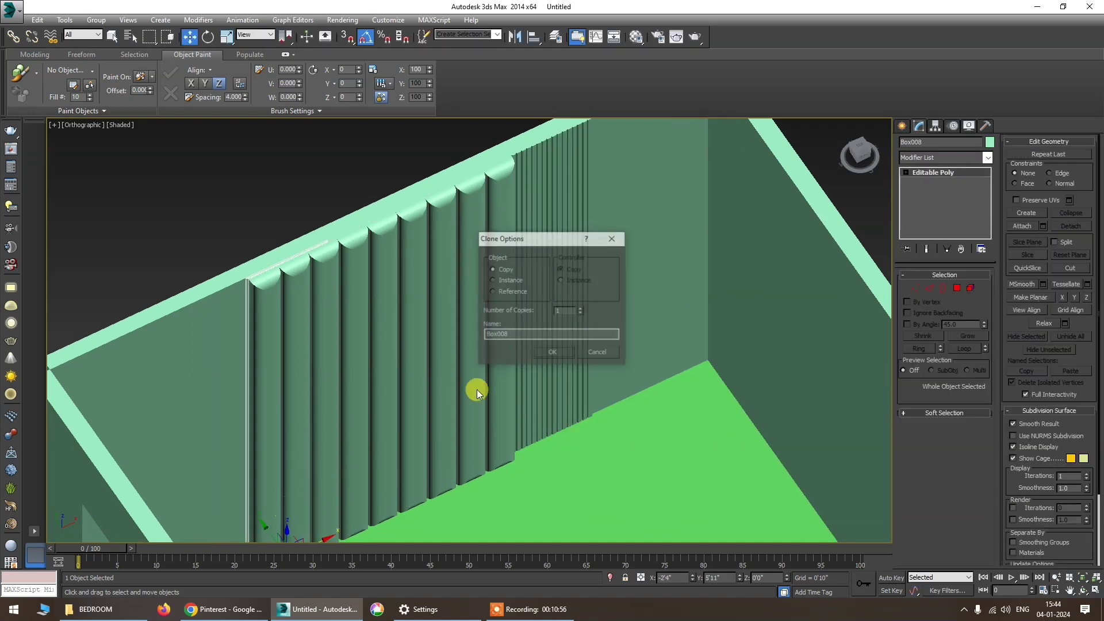
left_click(595, 352)
middle_click_drag(501, 376, 544, 305)
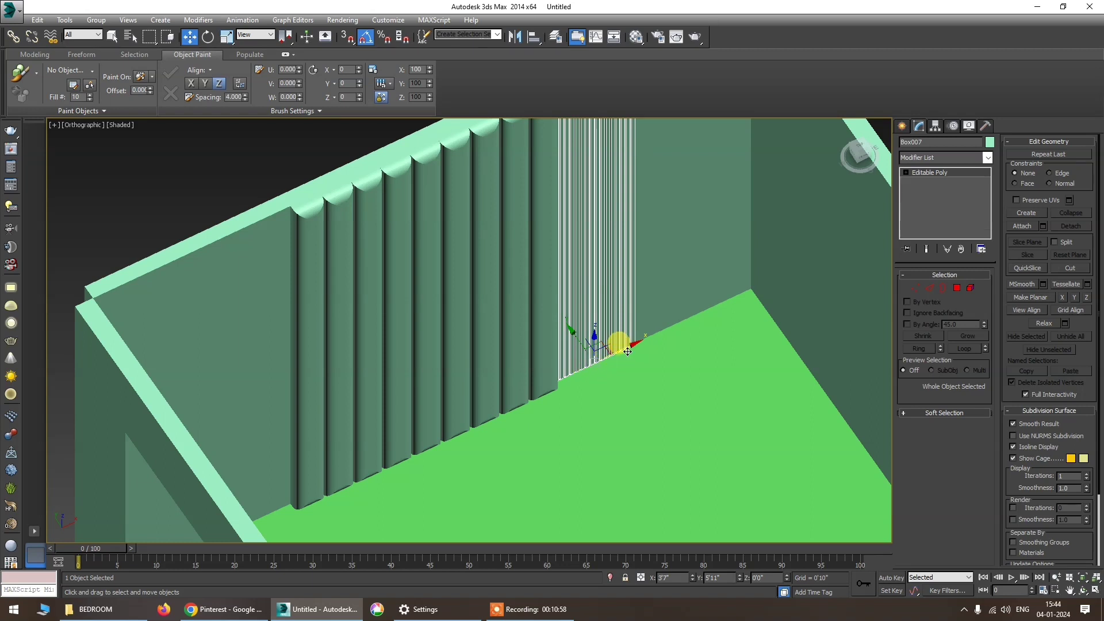
mouse_move(620, 341)
left_mouse_down("shift")
mouse_move(267, 509)
mouse_move(280, 505)
left_mouse_up("shift")
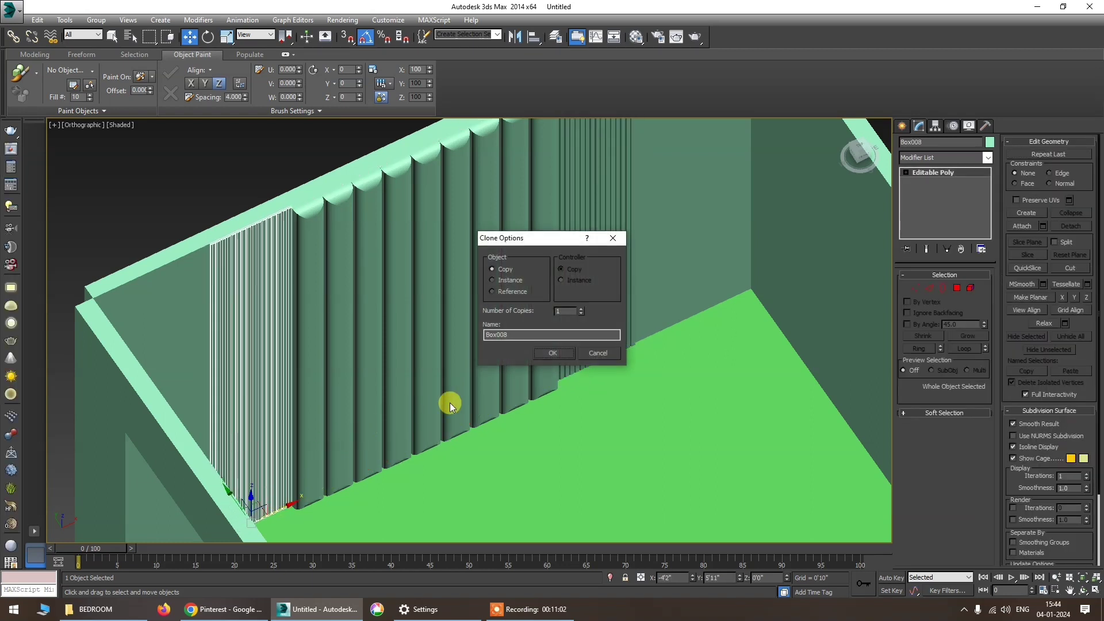
left_click(506, 283)
left_click(555, 352)
Examine the fluted panel and both ribbed panels on the back wall from several angles.
left_click(347, 345)
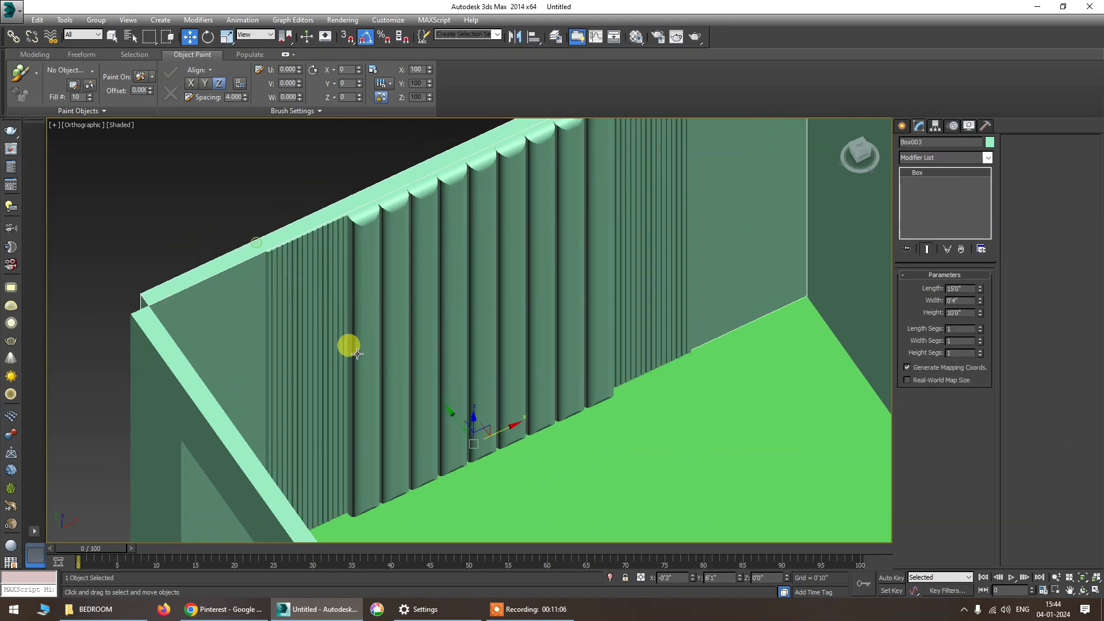
middle_click_drag(348, 345, 655, 328, "alt")
left_click(635, 334)
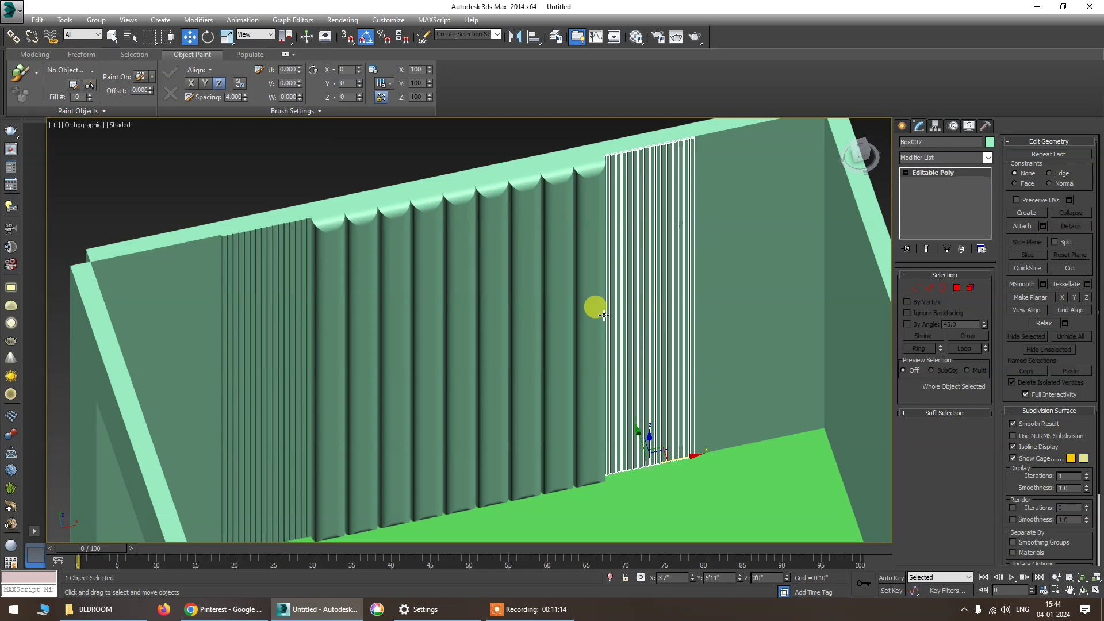
middle_click_drag(602, 314, 524, 402, "alt")
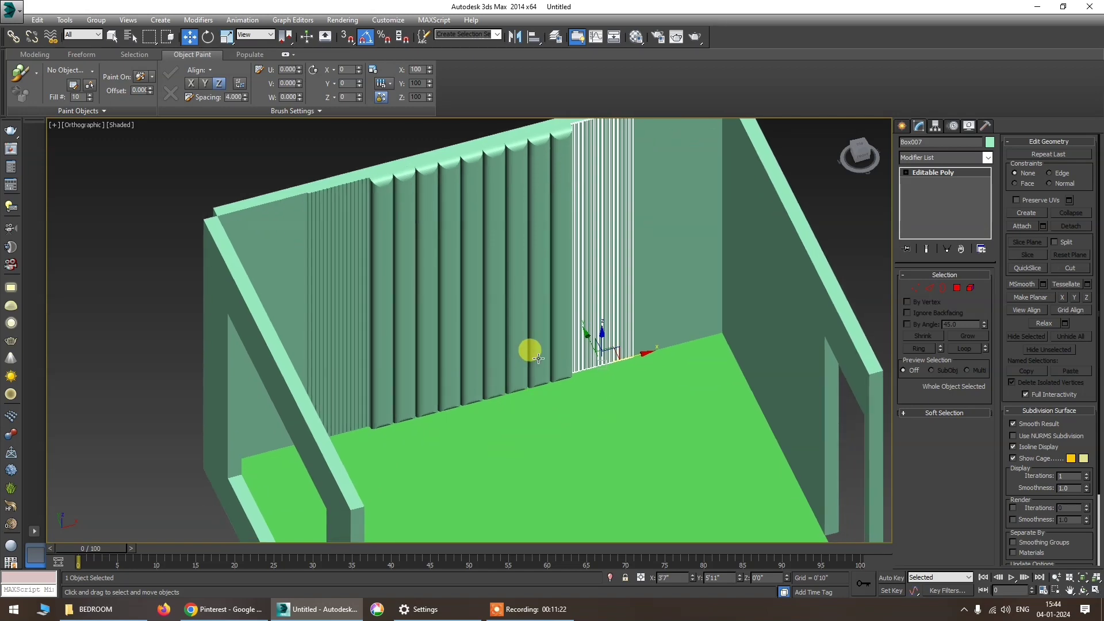
middle_click_drag(538, 359, 488, 414, "alt")
scroll(471, 323, "up", 5)
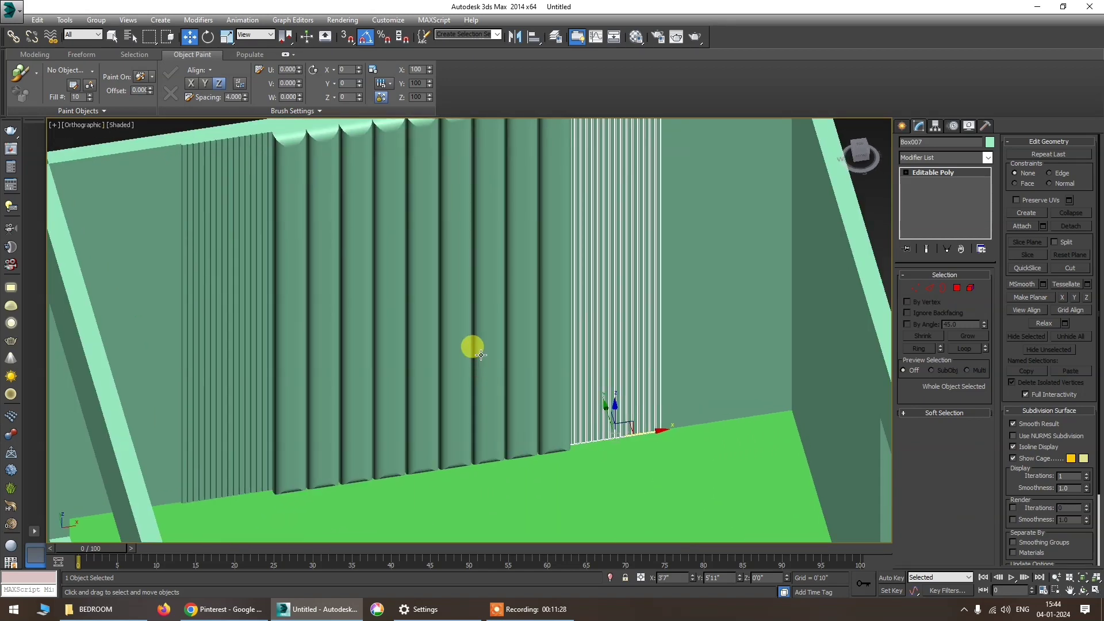
scroll(481, 354, "down", 3)
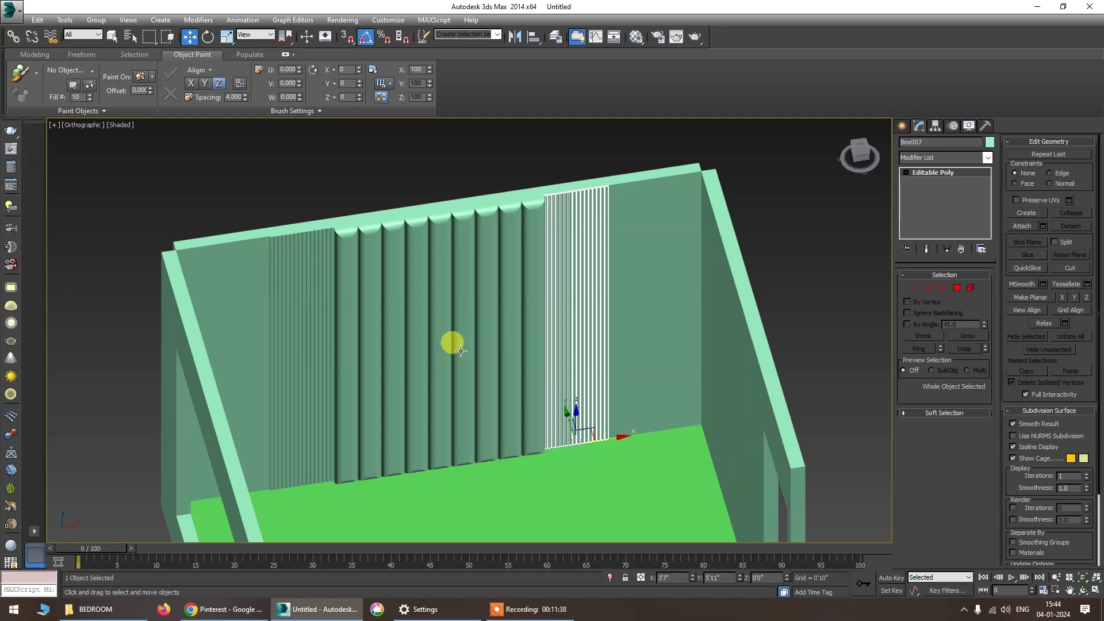
left_click(432, 322)
left_click(578, 311)
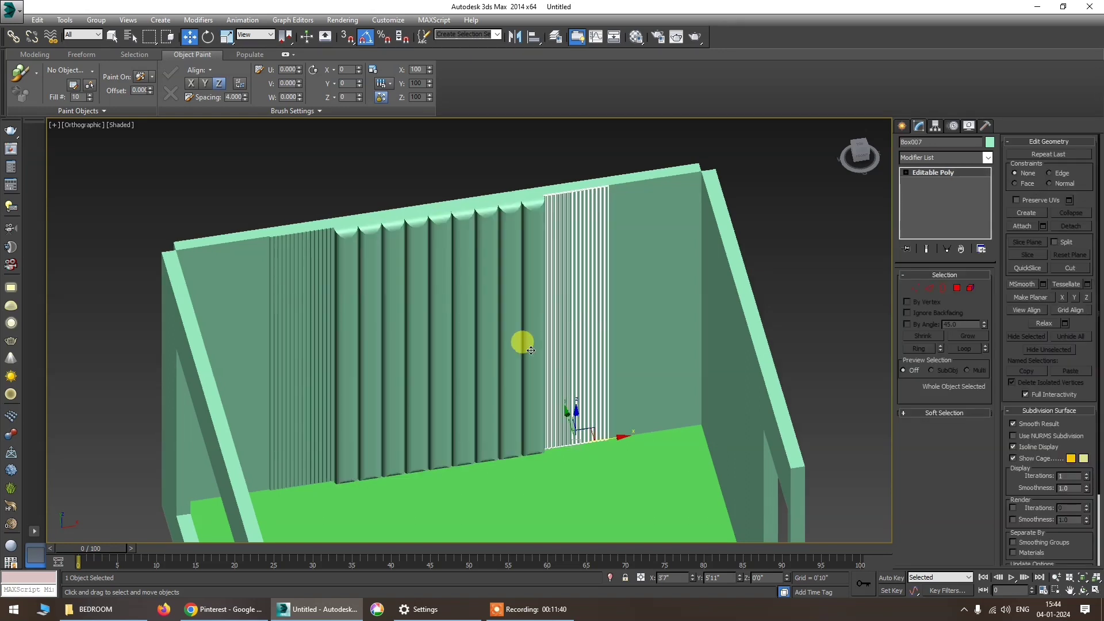
left_click(288, 338)
left_click(490, 352)
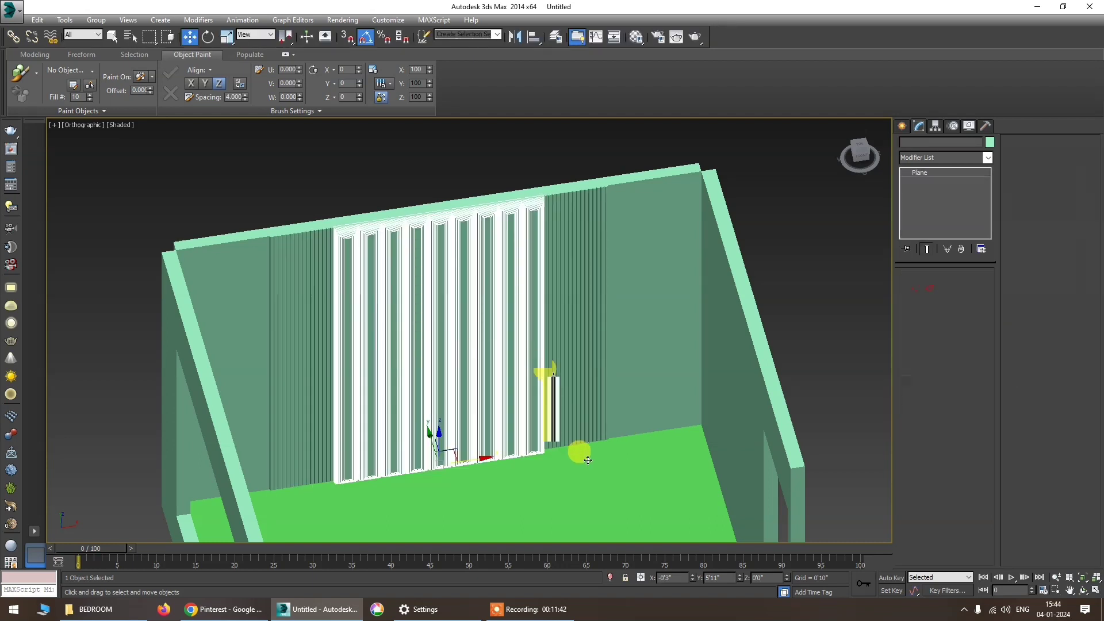
left_click(587, 460)
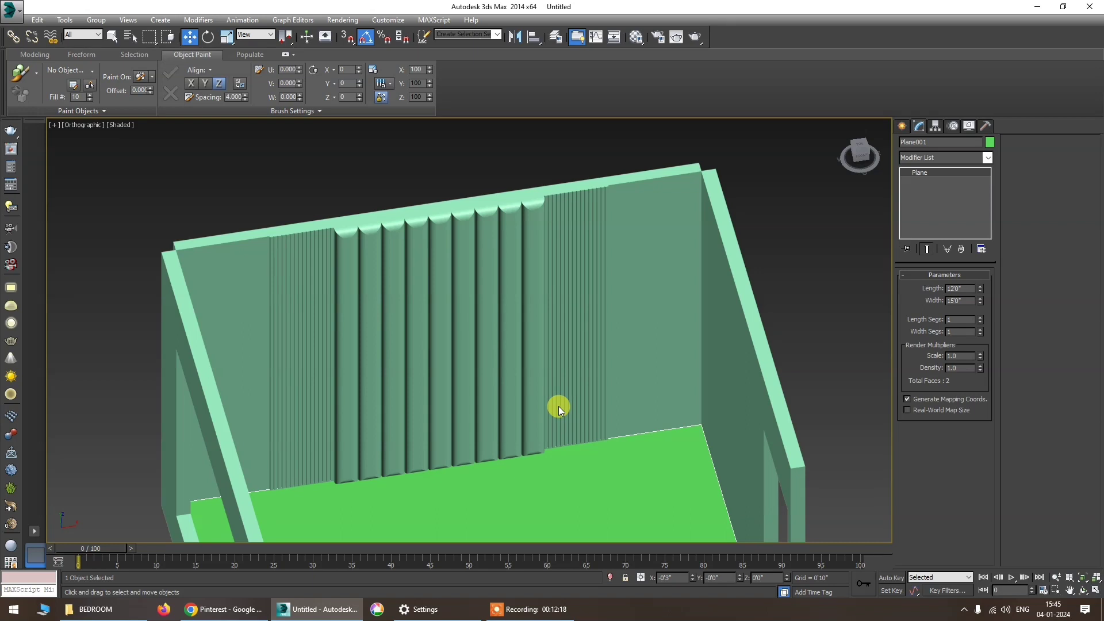
middle_click_drag(520, 379, 468, 394, "alt")
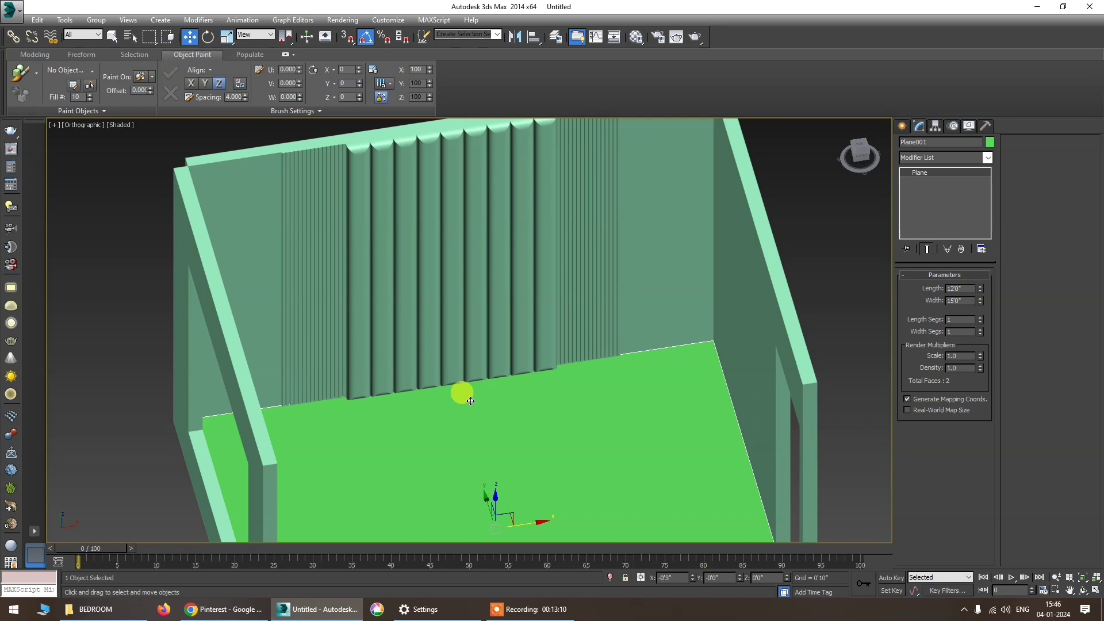
scroll(424, 349, "down", 2)
middle_click_drag(446, 339, 439, 354)
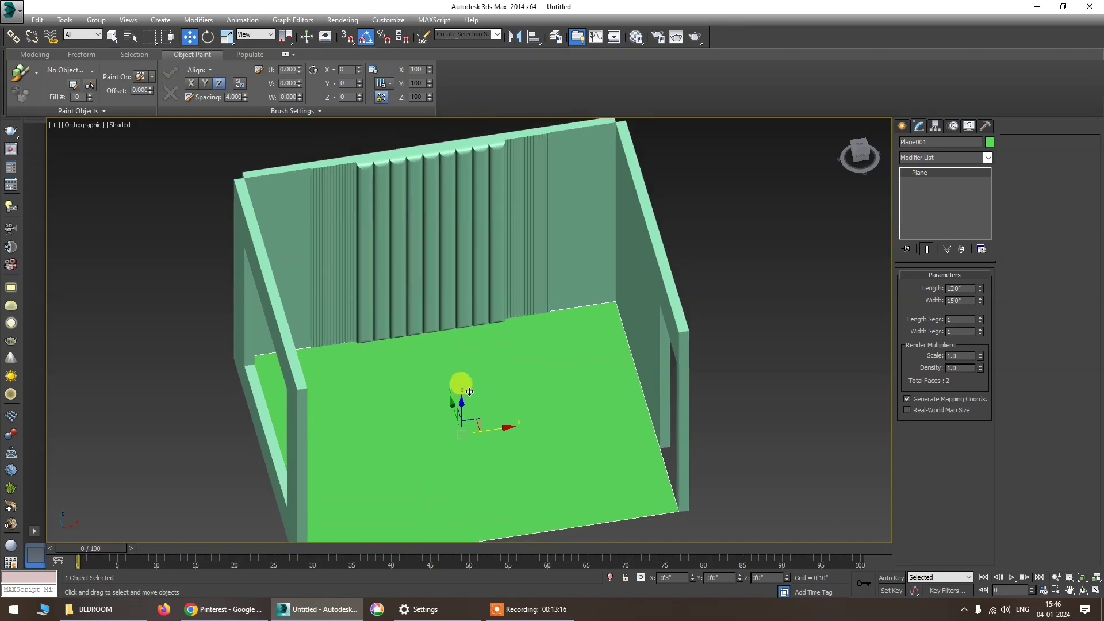
left_click(555, 610)
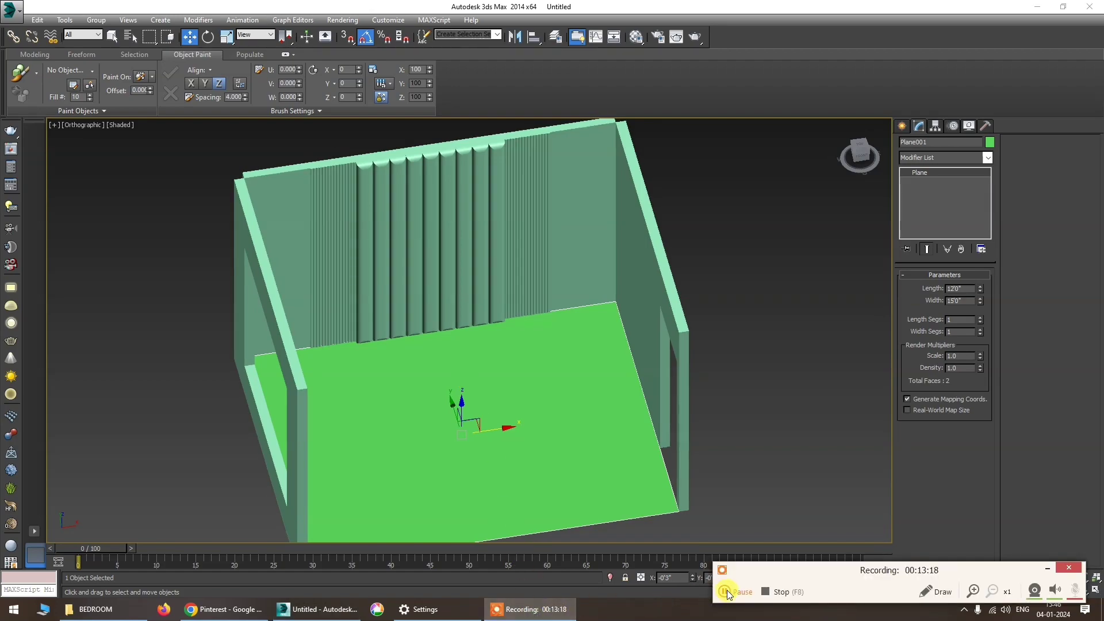